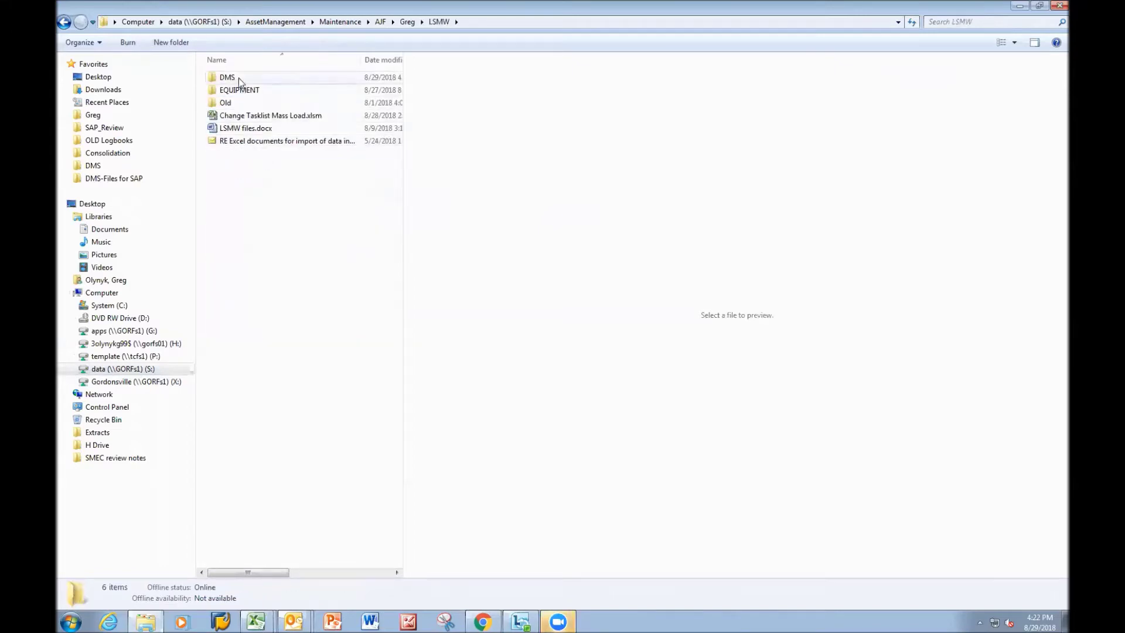
# Open DMS MASS LOAD.docx from the DMS folder and follow its SharePoint link to the document library's Library tools
pyautogui.doubleClick(236, 78)
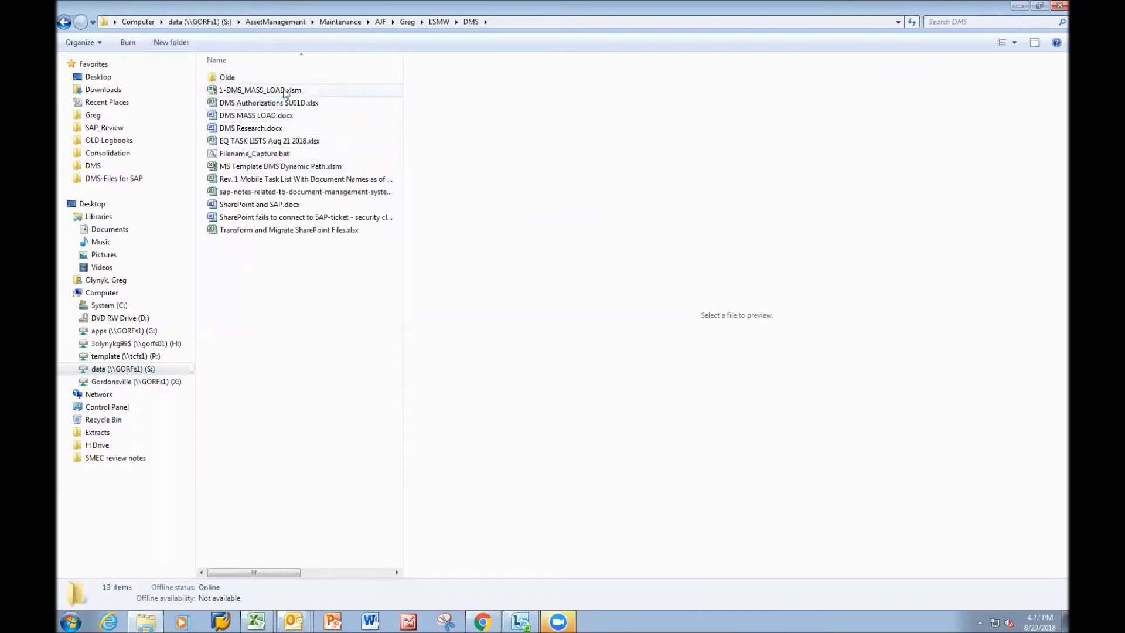
pyautogui.click(251, 117)
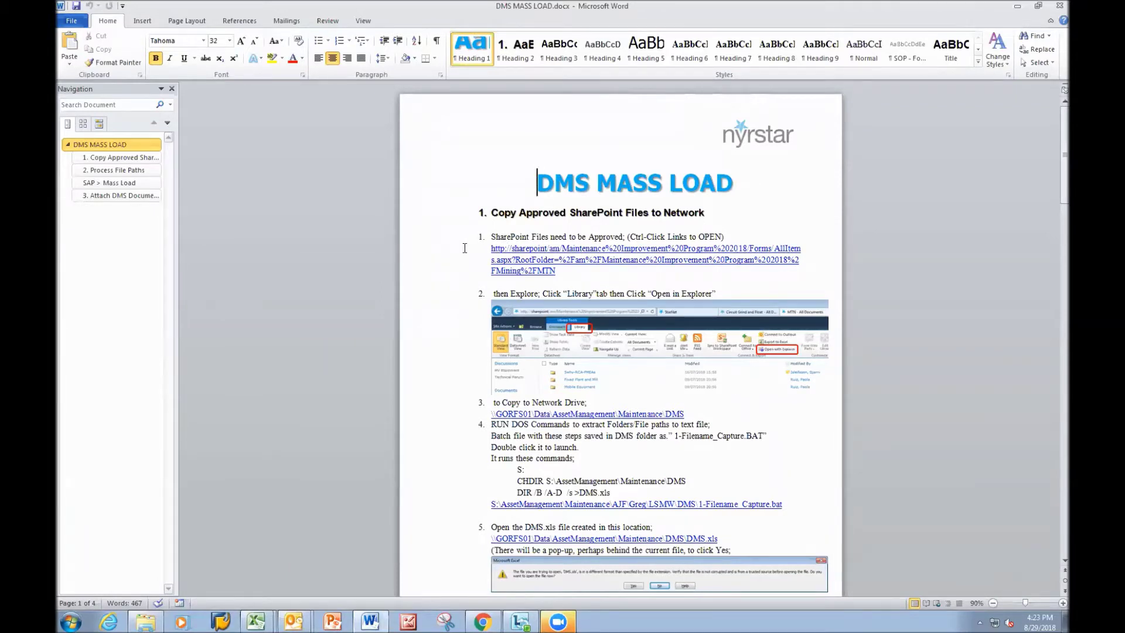
pyautogui.keyDown('ctrl'); pyautogui.click(525, 249); pyautogui.keyUp('ctrl')
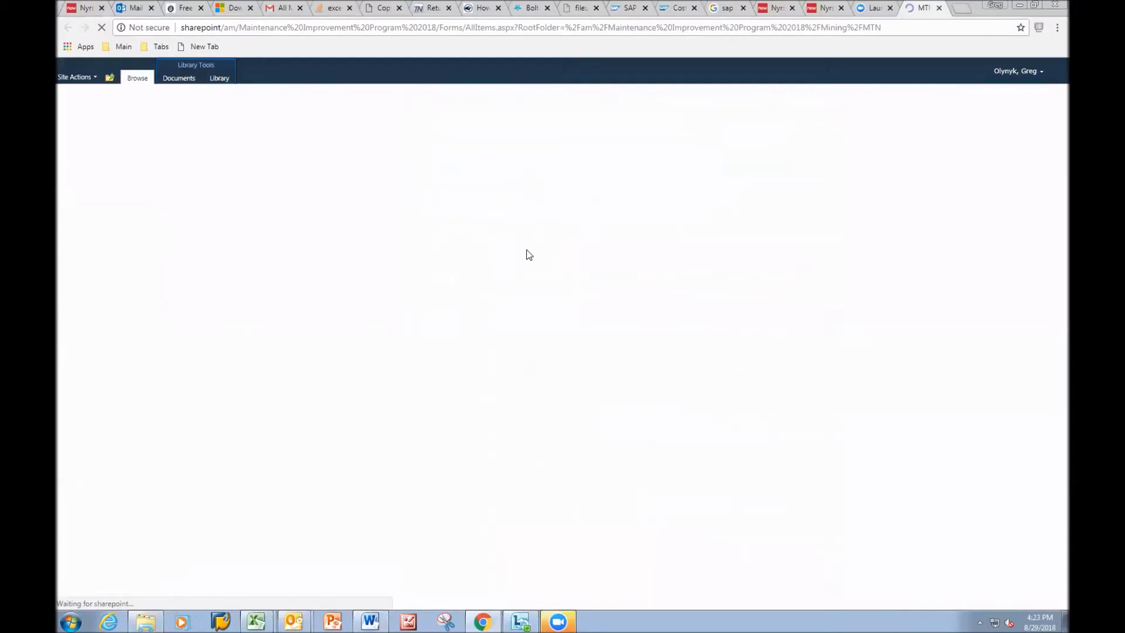
pyautogui.click(219, 79)
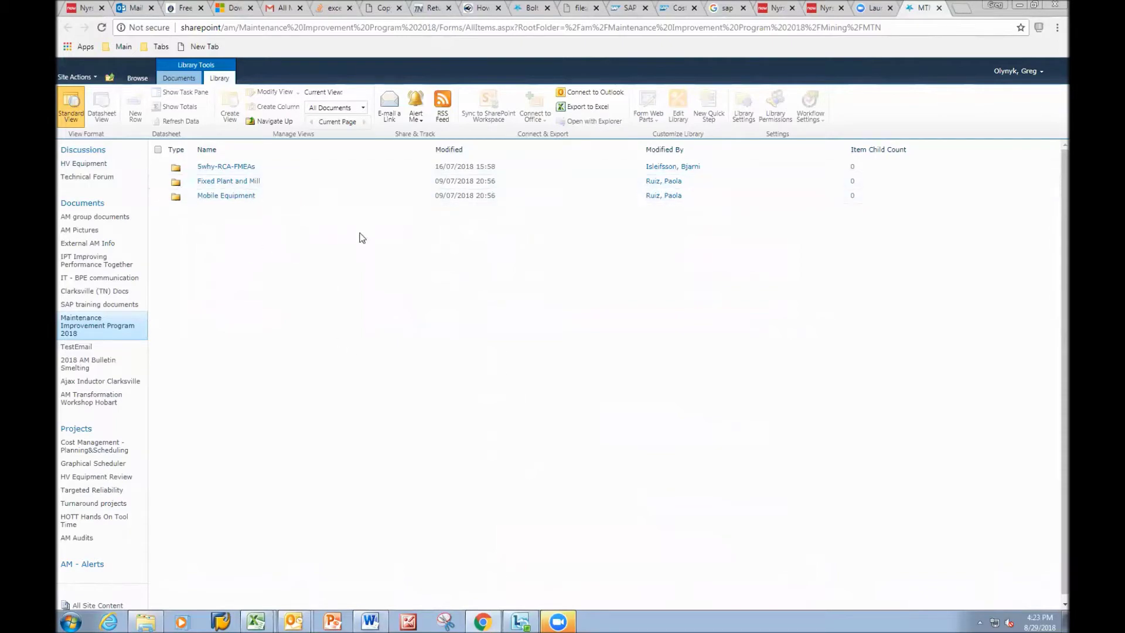
# Follow the Word instructions' link to the Maintenance\DMS network folder and look through its Mobile Equipment subfolders
pyautogui.hotkey('alt', 'Tab')
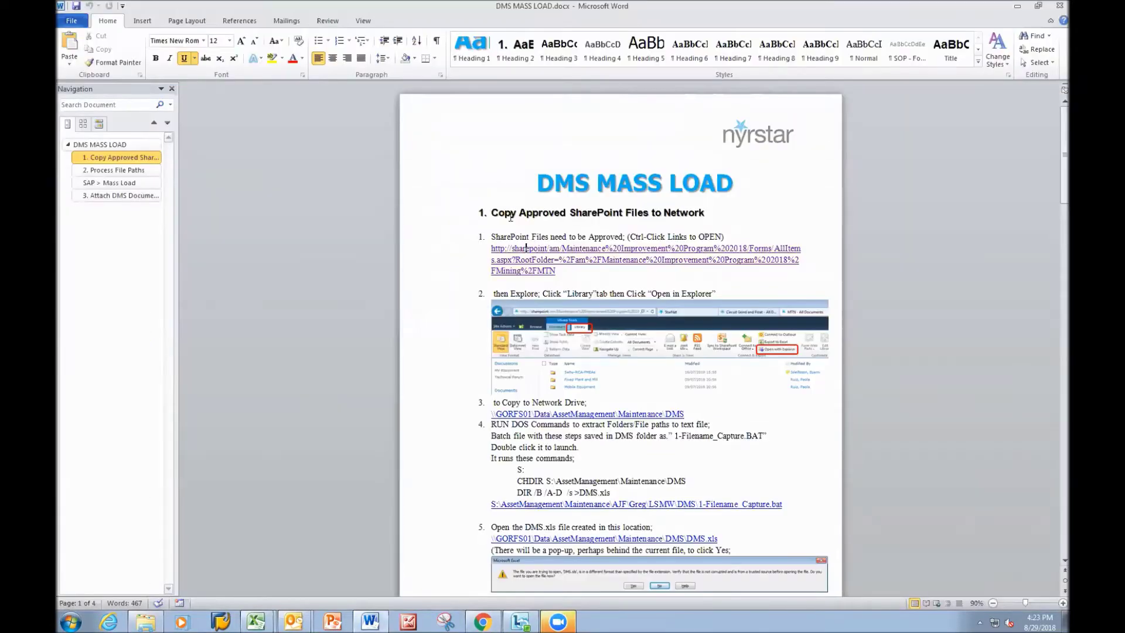
pyautogui.scroll(-2, 526, 377)
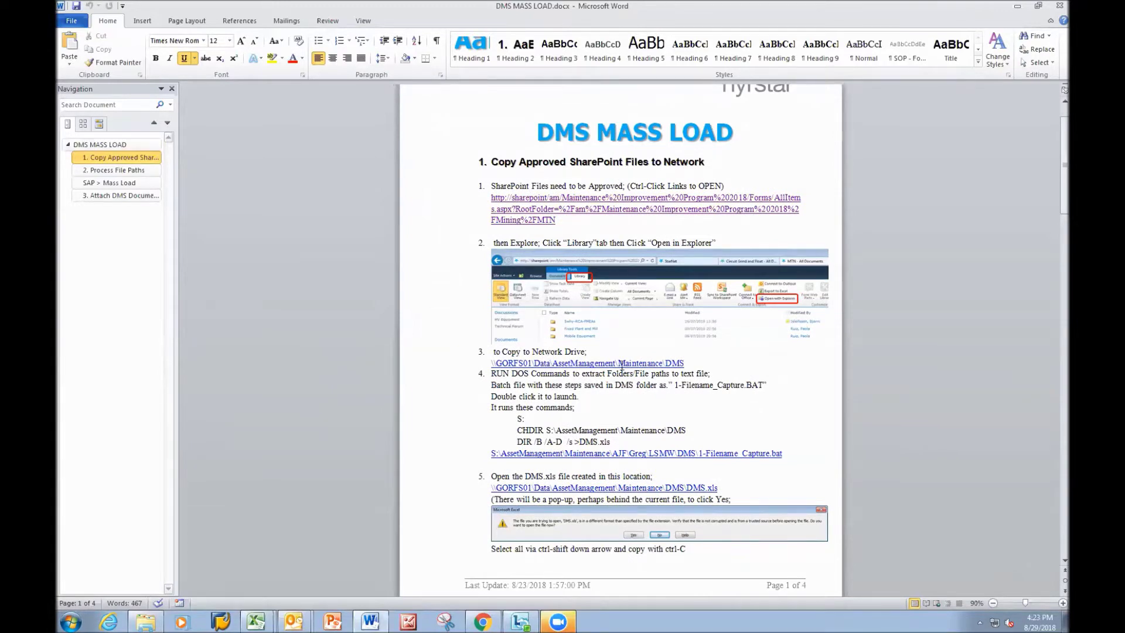
pyautogui.keyDown('ctrl'); pyautogui.click(525, 365); pyautogui.keyUp('ctrl')
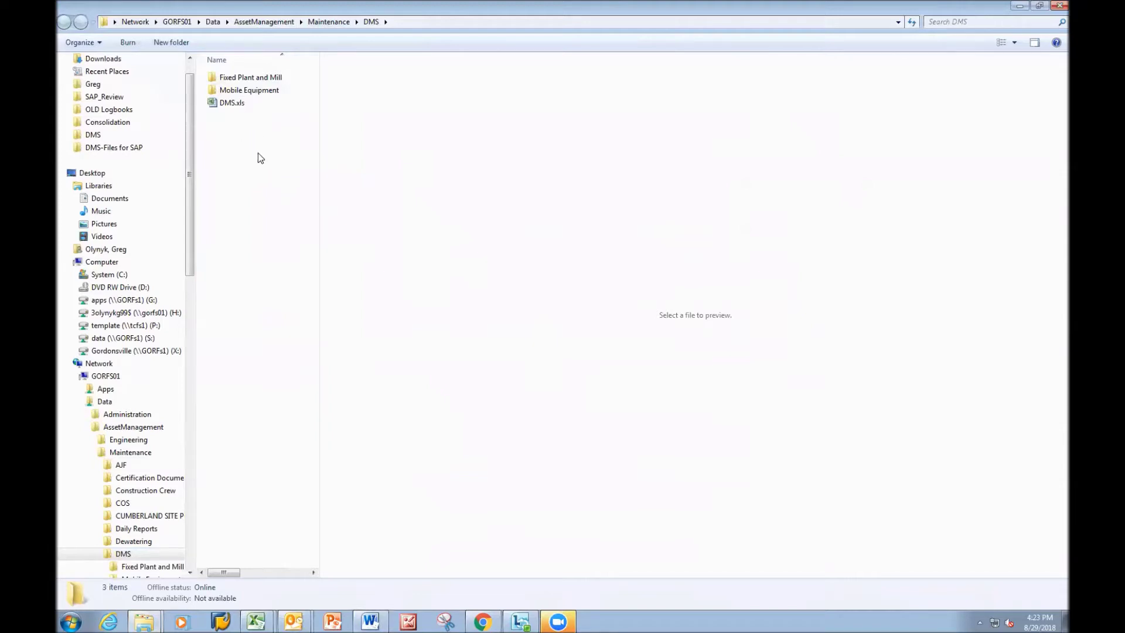
pyautogui.doubleClick(234, 91)
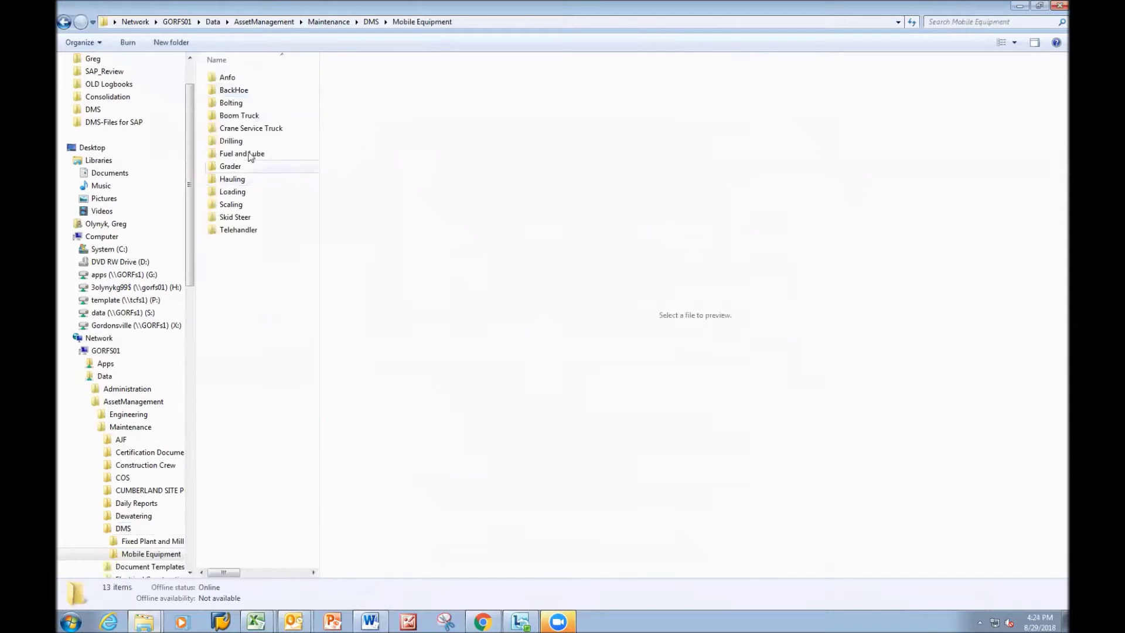
pyautogui.press('BackSpace')
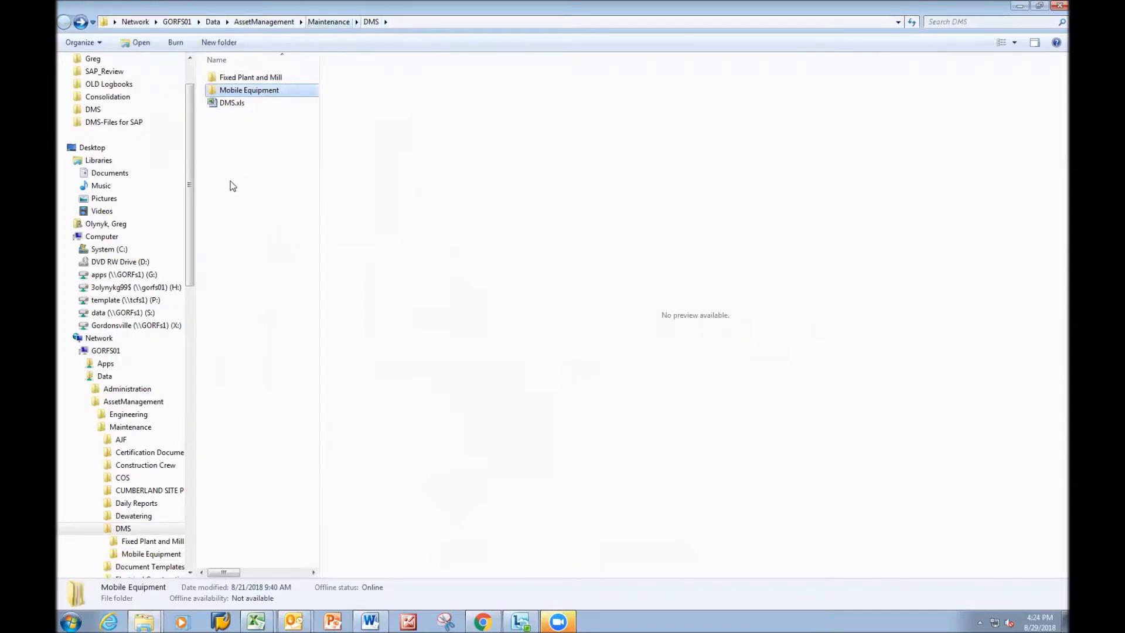
pyautogui.scroll(2, 189, 162)
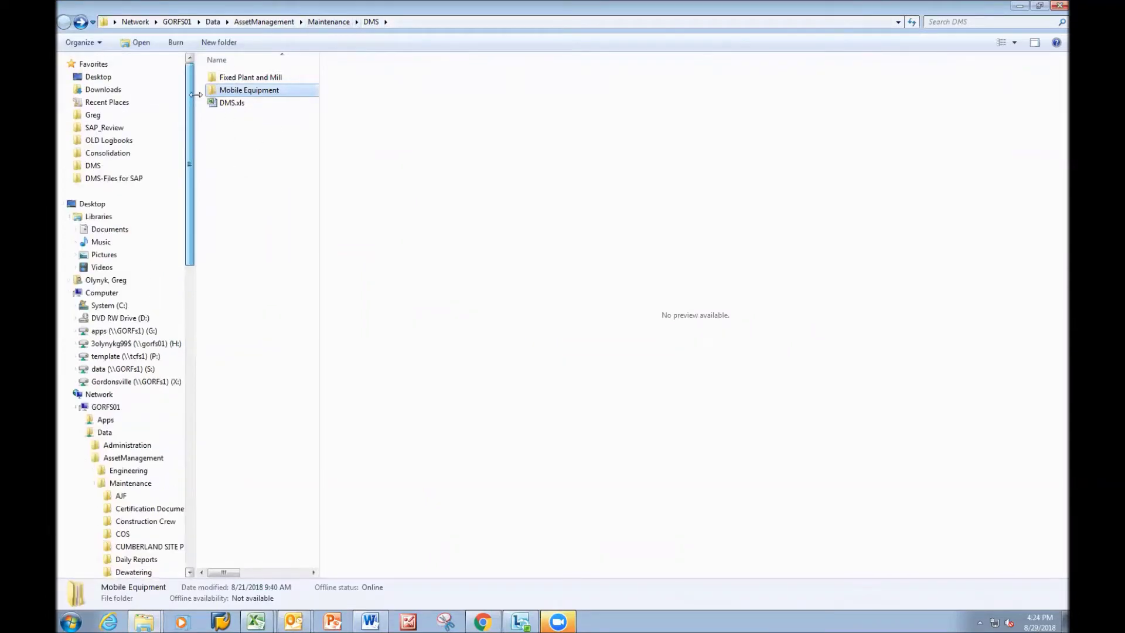
# Review the DOS commands in step 4 of the Word instructions and try to open the 1-Filename_Capture.bat link
pyautogui.hotkey('alt', 'Tab')
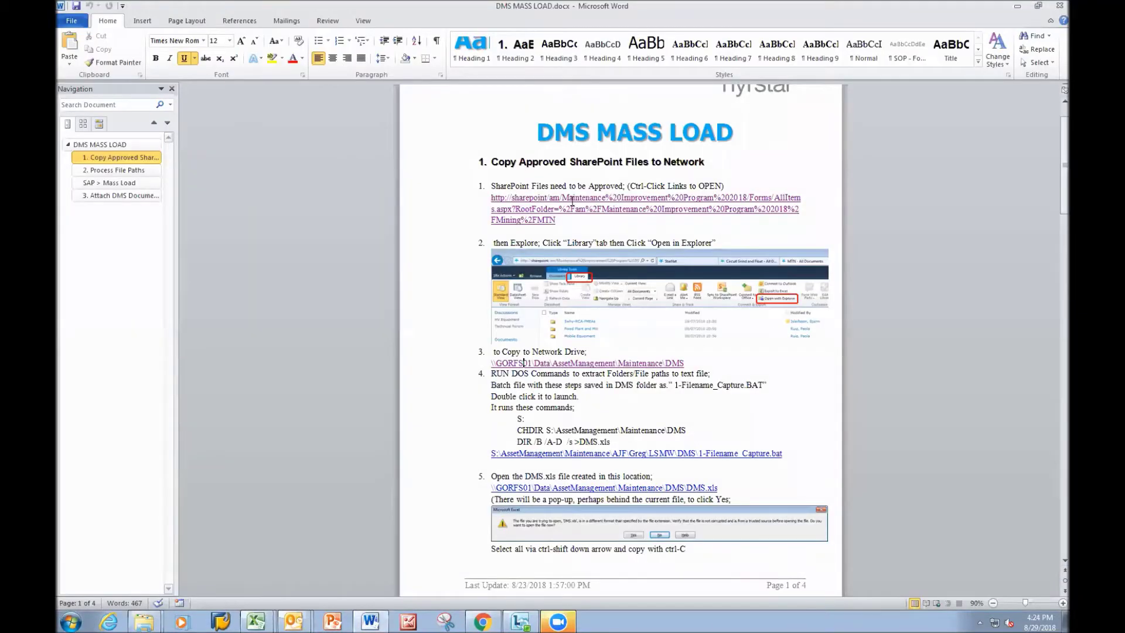
pyautogui.scroll(-2, 568, 267)
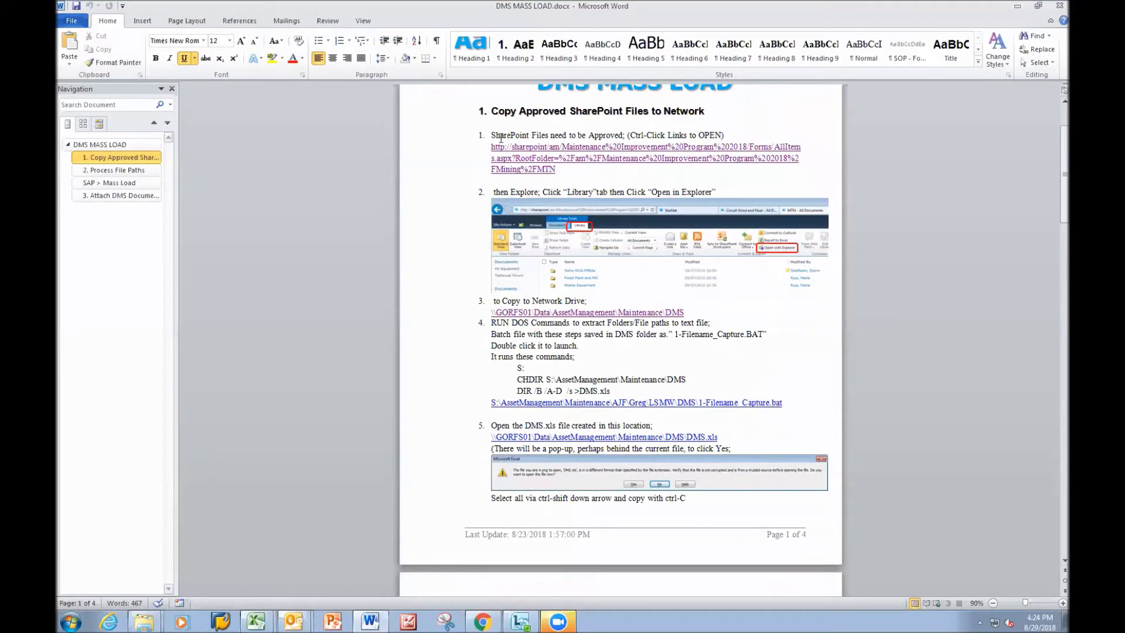
pyautogui.scroll(-2, 459, 270)
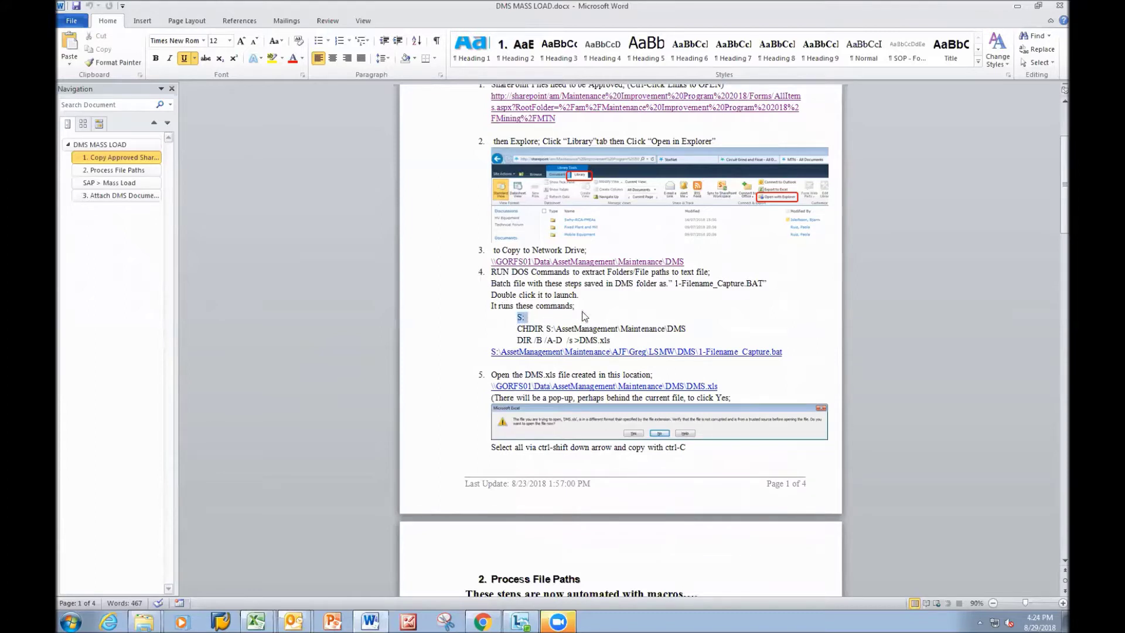
pyautogui.click(527, 317)
pyautogui.moveTo(518, 329); pyautogui.dragTo(643, 332)
pyautogui.moveTo(517, 341); pyautogui.dragTo(611, 340)
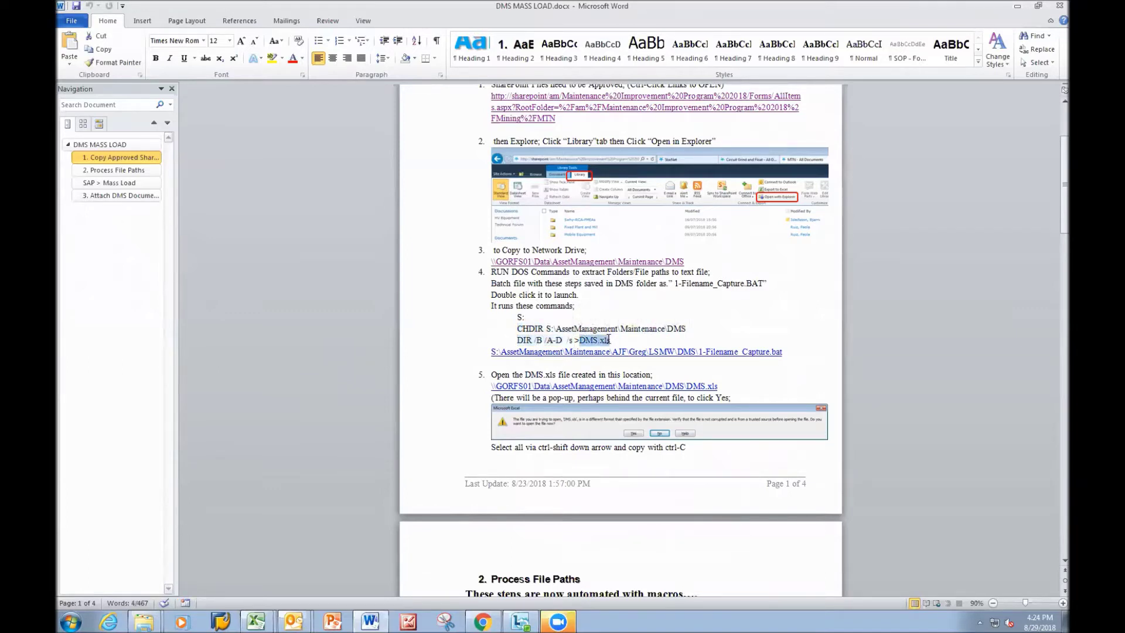
pyautogui.keyDown('ctrl'); pyautogui.click(511, 354); pyautogui.keyUp('ctrl')
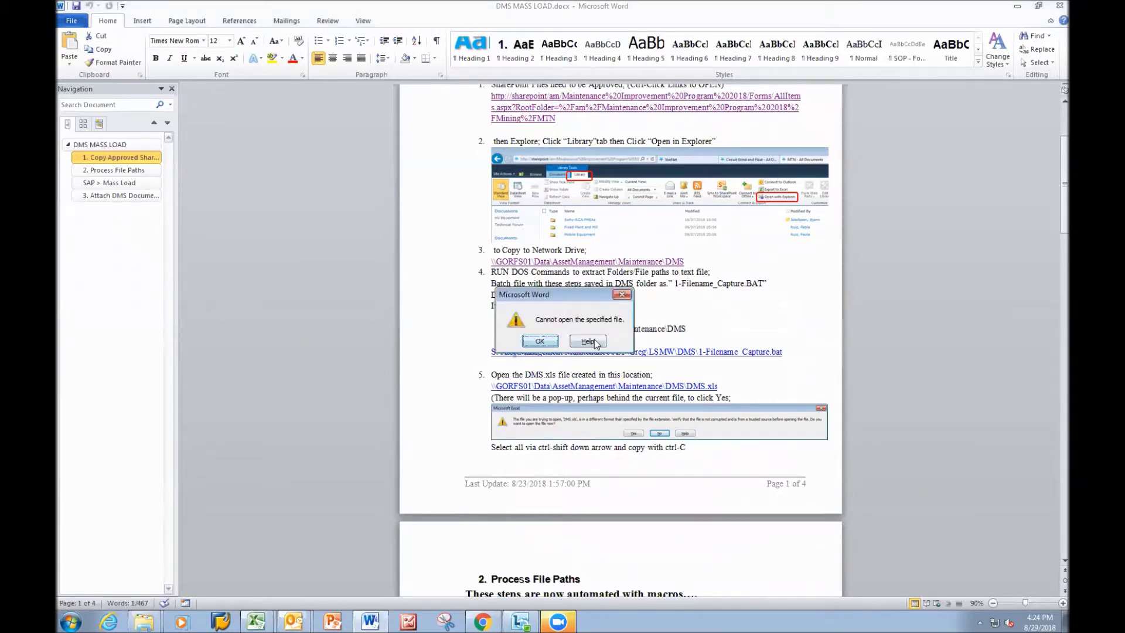
pyautogui.click(539, 342)
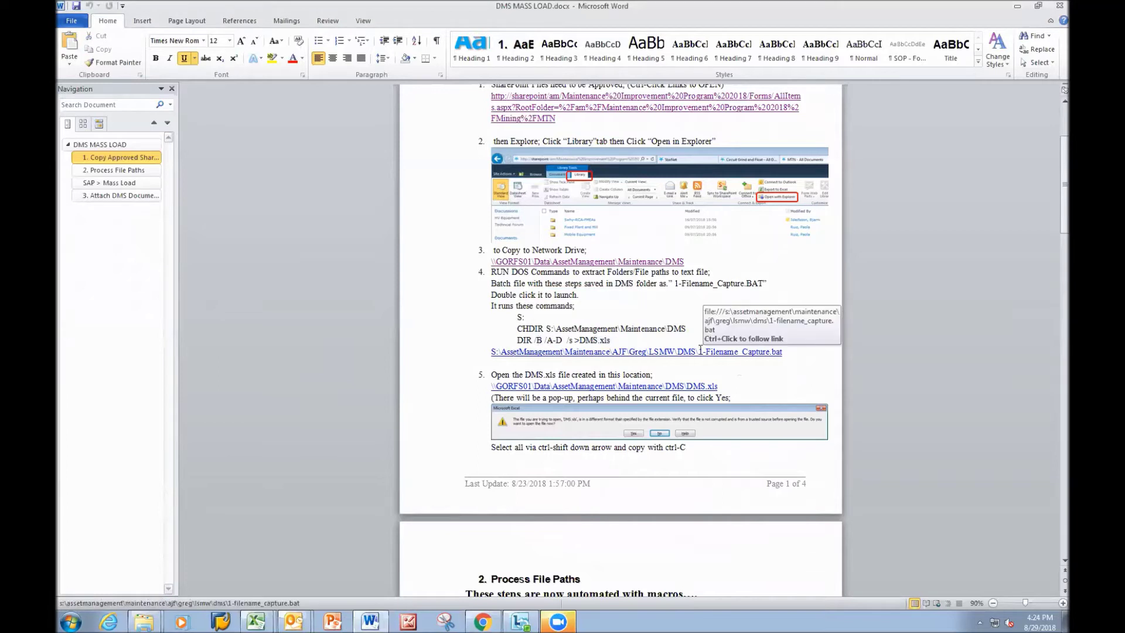
# Edit the batch file hyperlink in step 4 to point to Filename_Capture.bat and run the batch file through it
pyautogui.rightClick(682, 354)
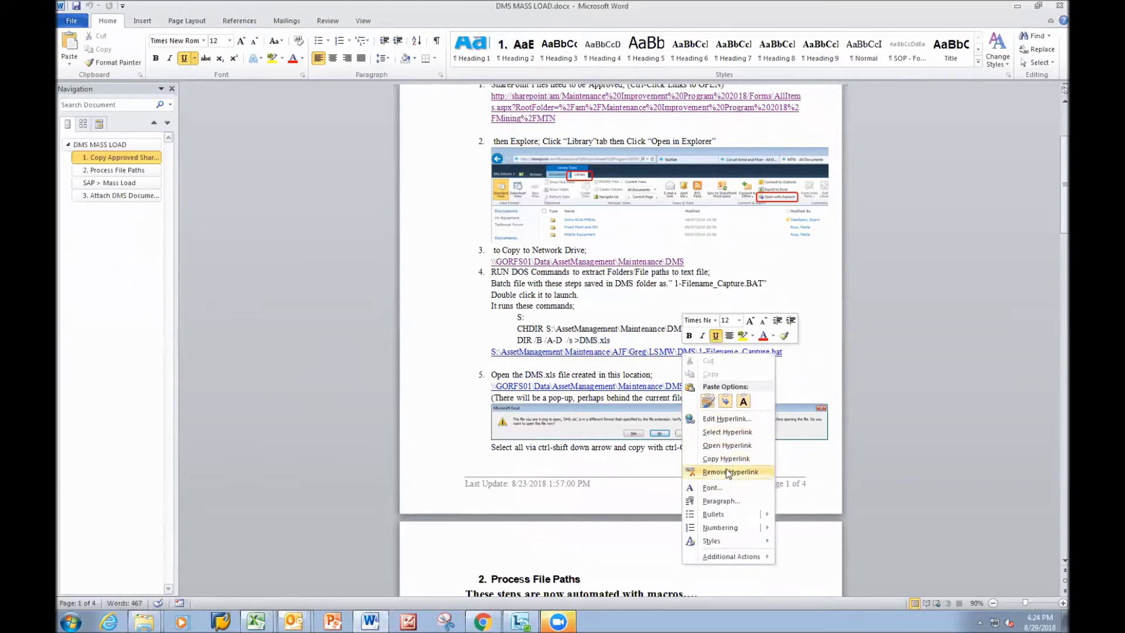
pyautogui.click(726, 419)
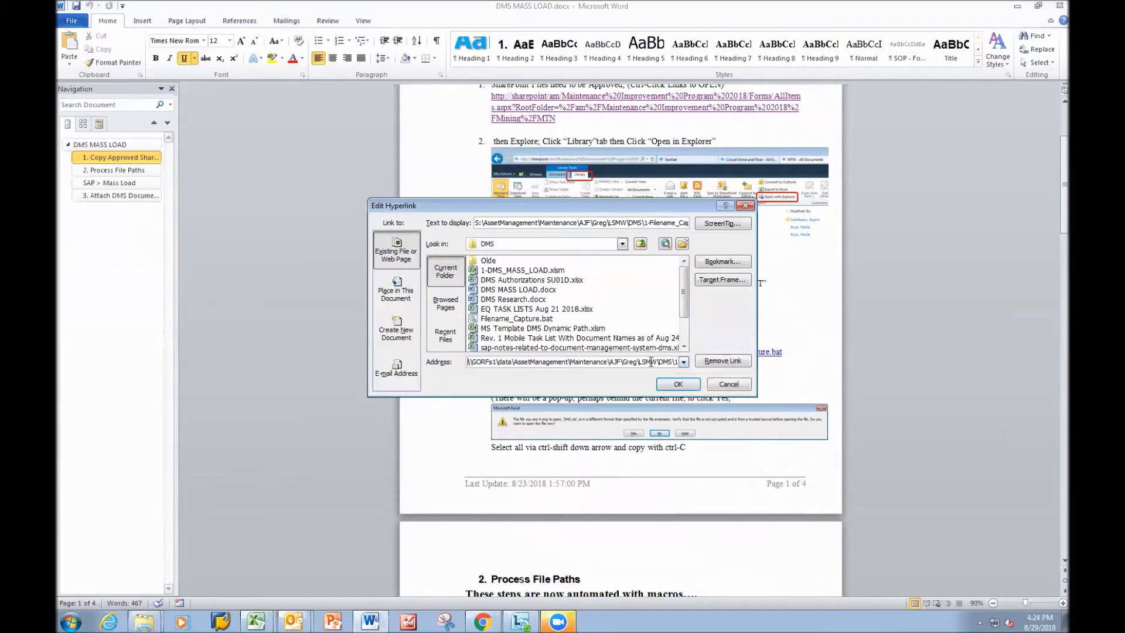
pyautogui.press('Delete')
pyautogui.press('Delete')
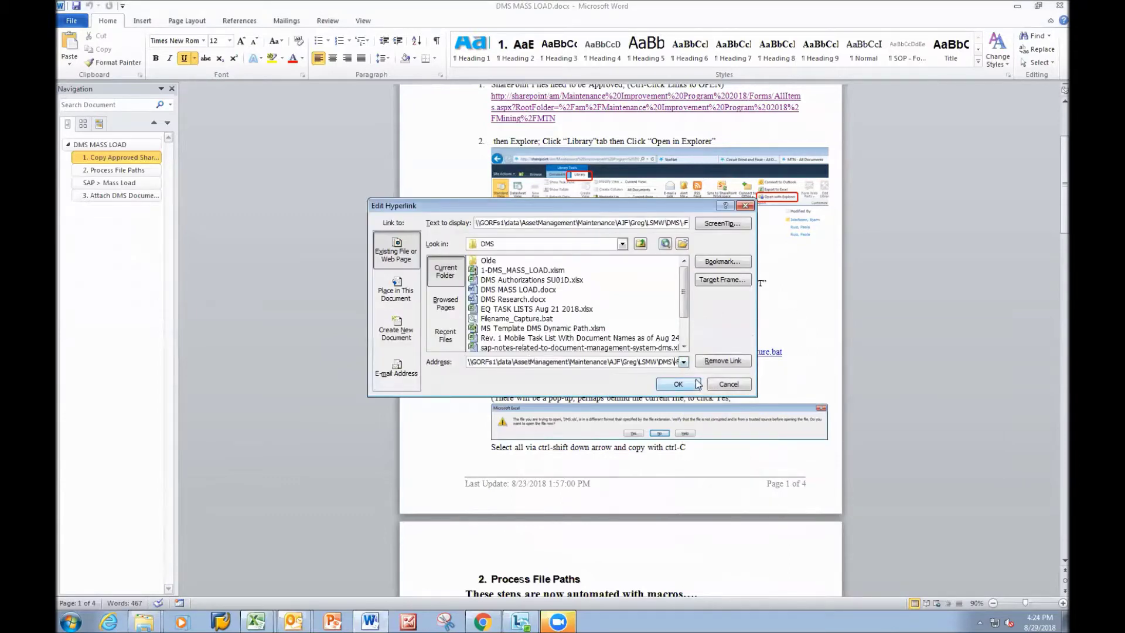
pyautogui.click(681, 384)
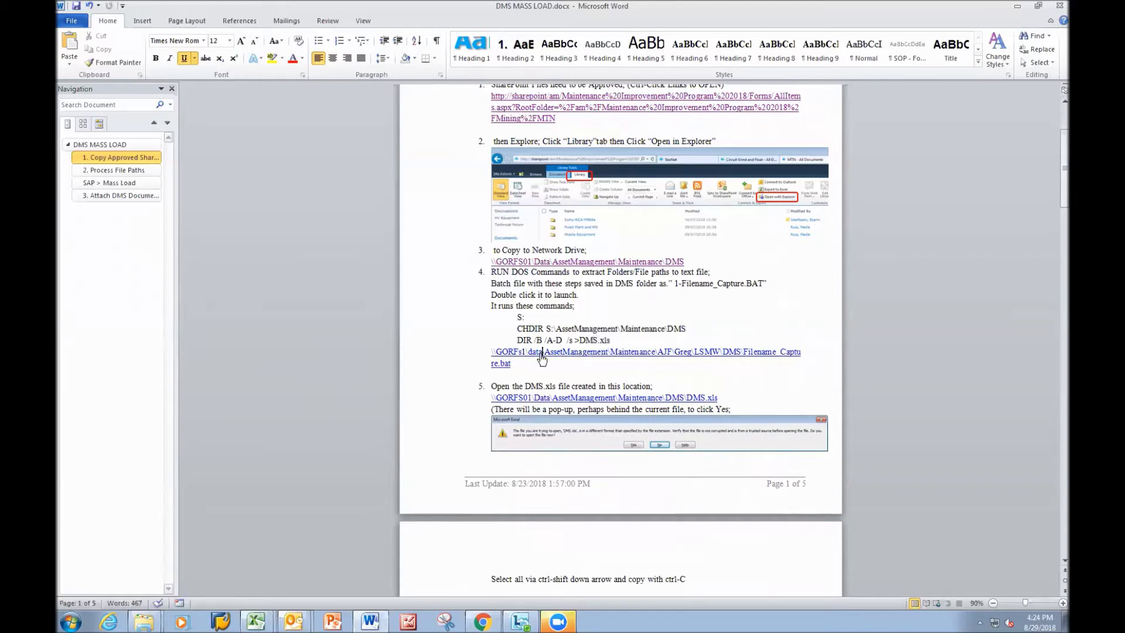
pyautogui.keyDown('ctrl'); pyautogui.click(540, 354); pyautogui.keyUp('ctrl')
pyautogui.click(623, 388)
# Open DMS.xls through the link in step 5 of the instructions, accepting the file format and security warnings
pyautogui.scroll(-1, 601, 325)
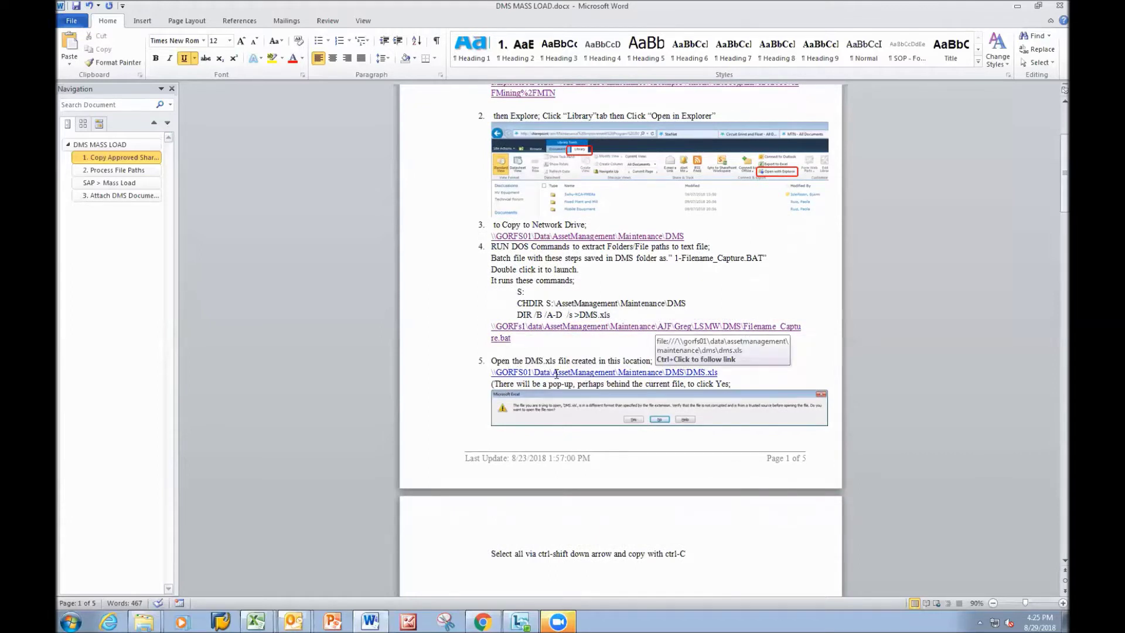
pyautogui.keyDown('ctrl'); pyautogui.click(589, 372); pyautogui.keyUp('ctrl')
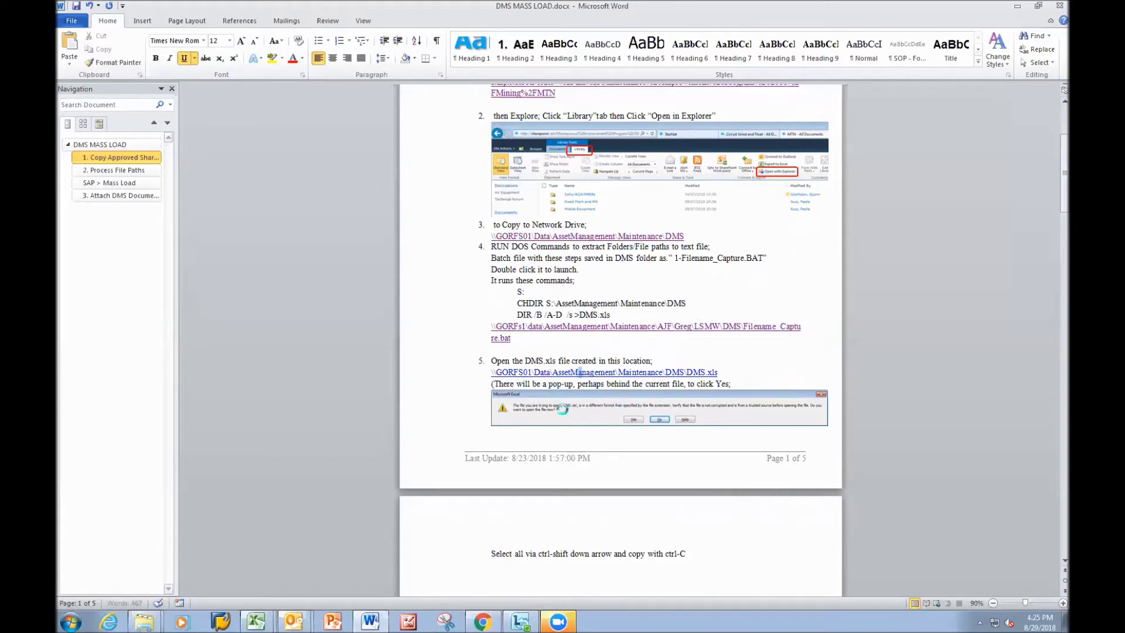
pyautogui.hotkey('alt', 'Tab')
pyautogui.hotkey('alt', 'Tab')
pyautogui.hotkey('alt', 'Tab')
pyautogui.hotkey('alt', 'Tab')
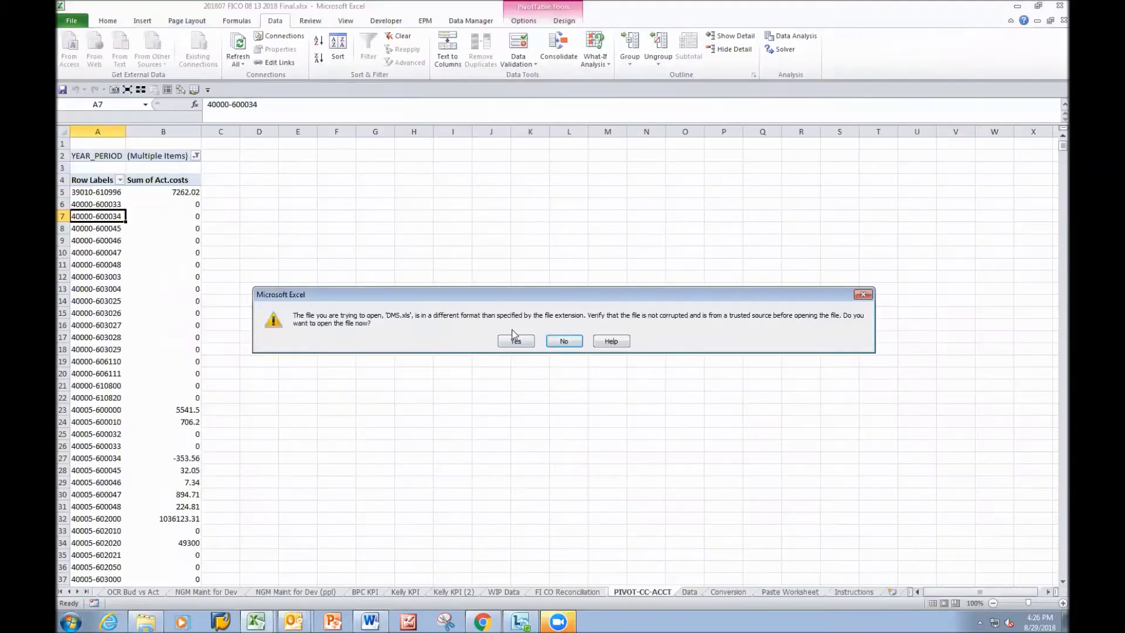
pyautogui.click(516, 341)
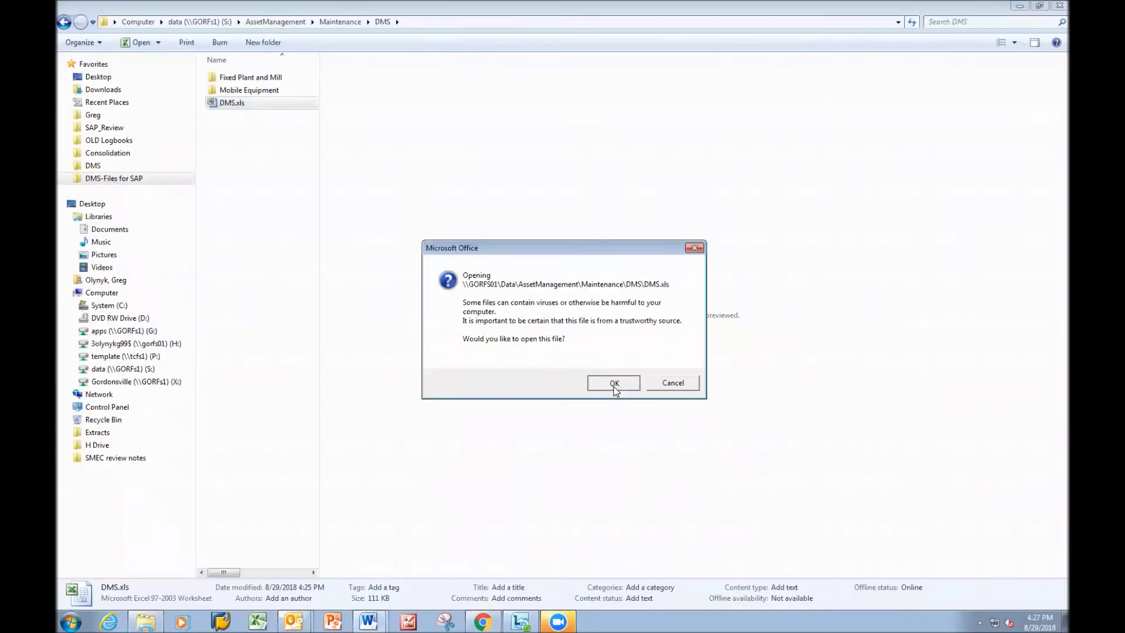
pyautogui.click(613, 385)
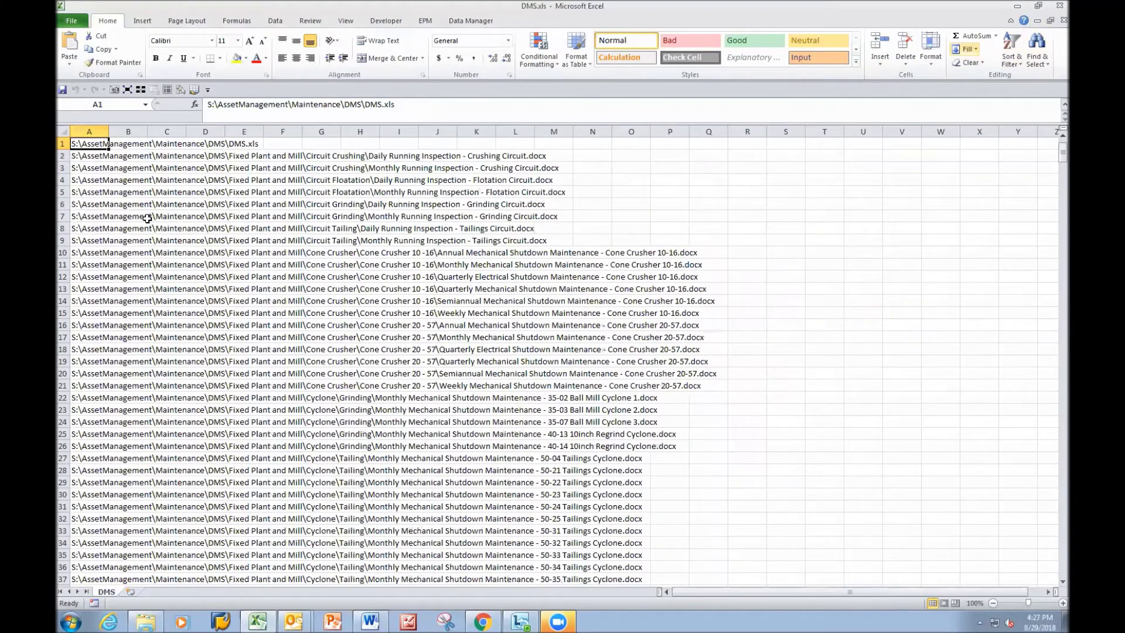
# Copy all the file paths in column A of DMS.xls, starting from A1
pyautogui.hotkey('ctrl', 'shift', 'Down')
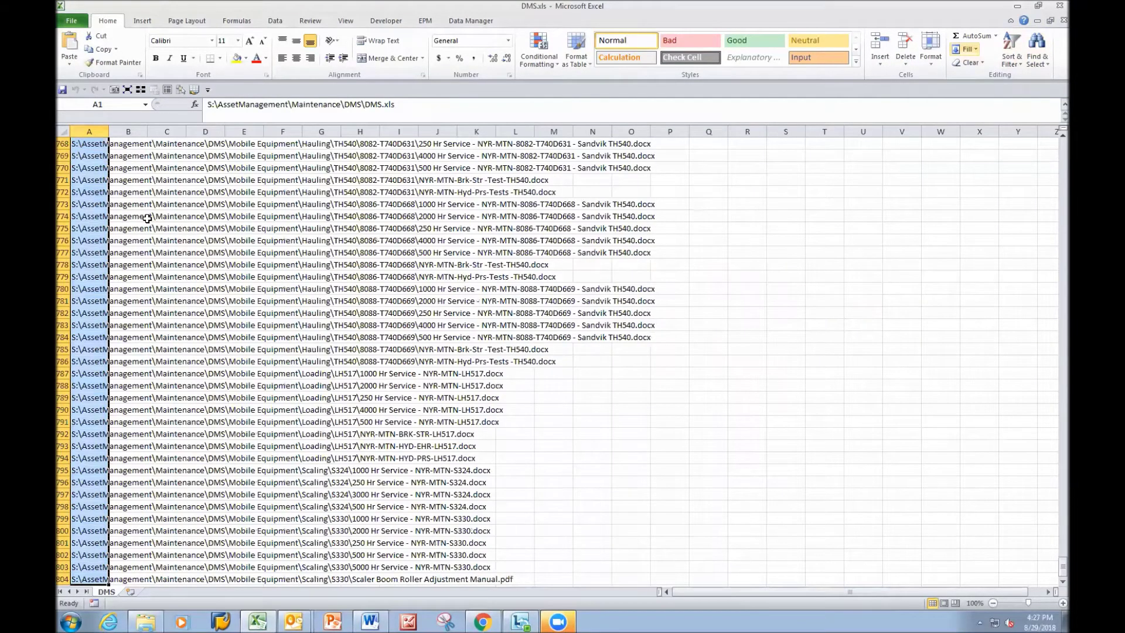
pyautogui.hotkey('ctrl', 'c')
# Return to the Word instructions, read the Process File Paths section, and close the document without saving
pyautogui.hotkey('alt', 'Tab')
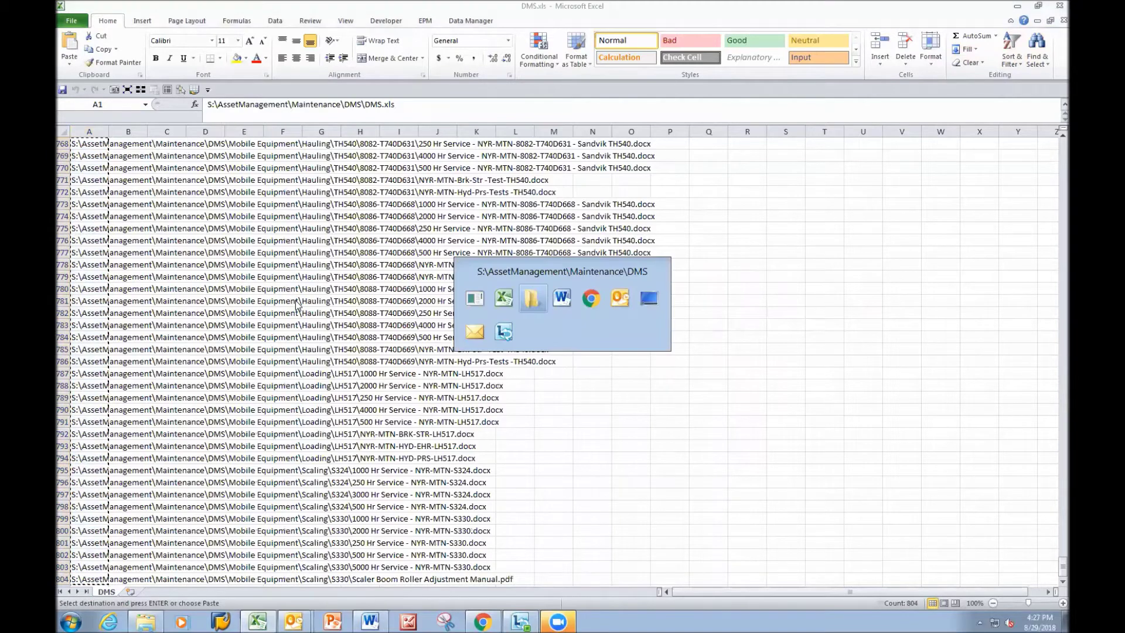
pyautogui.press('Tab')
pyautogui.press('Tab')
pyautogui.hotkey('alt', 'Tab')
pyautogui.press('Tab')
pyautogui.press('Tab')
pyautogui.scroll(-2, 610, 350)
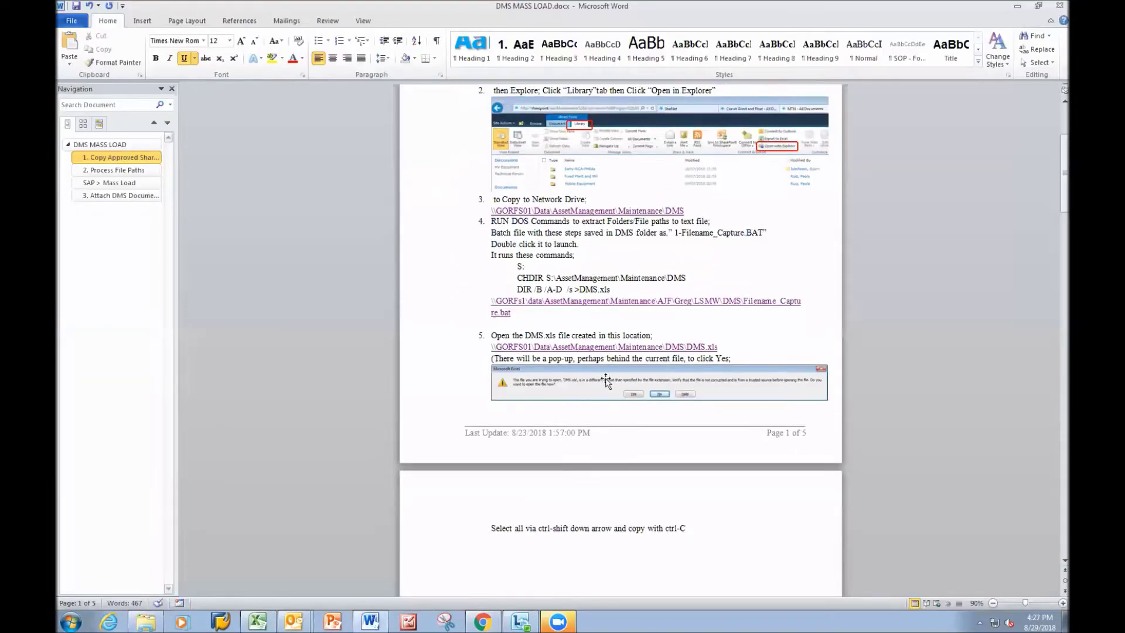
pyautogui.scroll(-20, 610, 350)
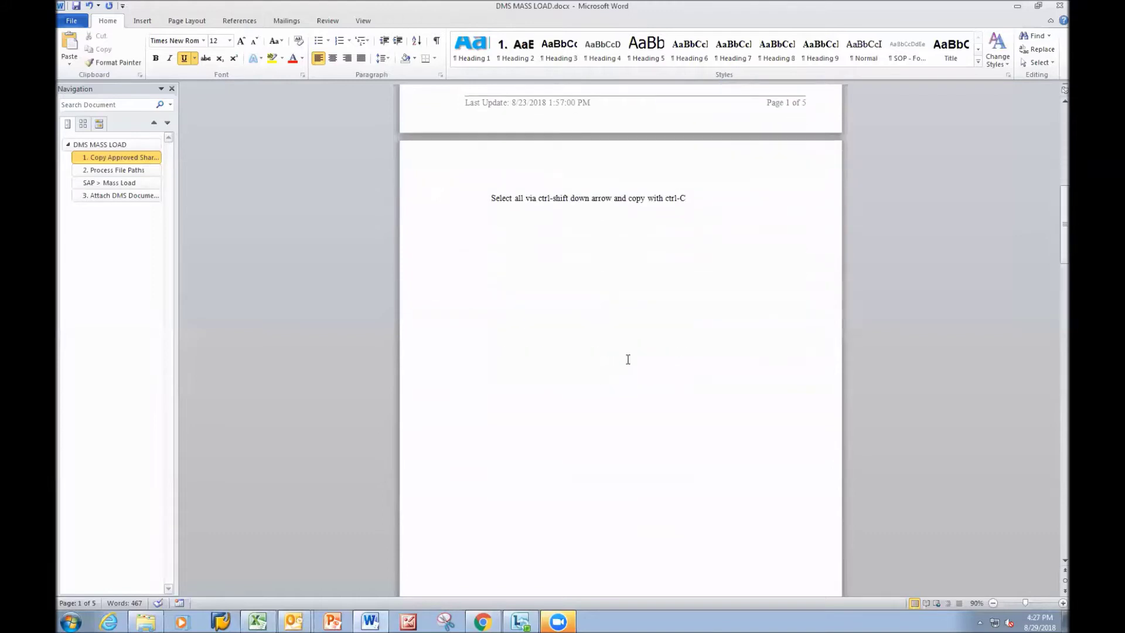
pyautogui.scroll(-3, 638, 370)
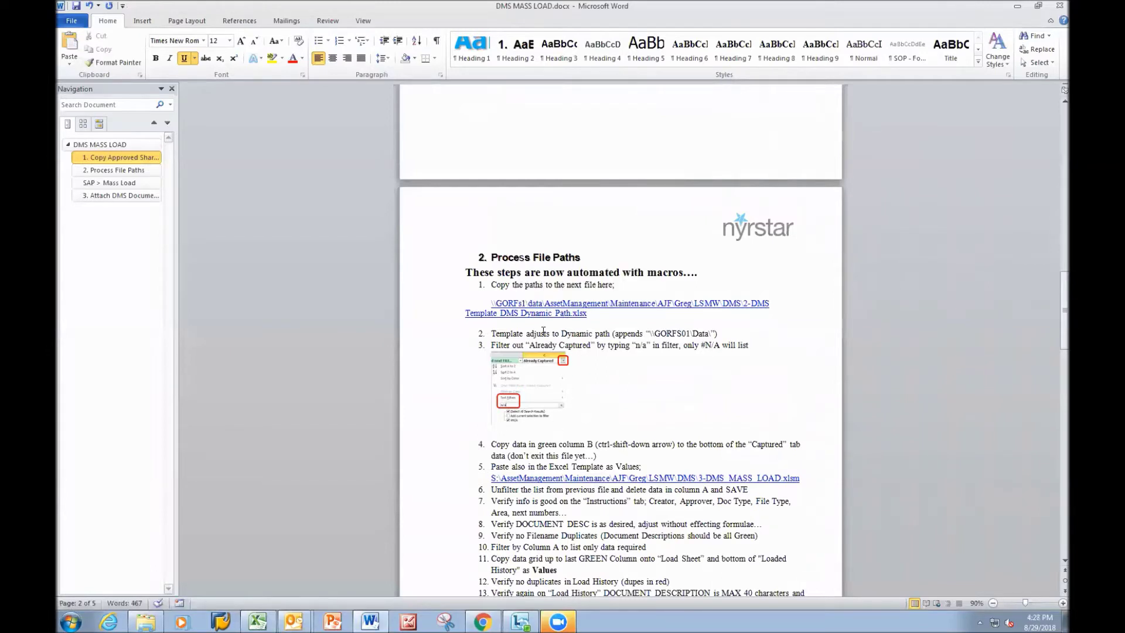
pyautogui.scroll(-3, 592, 365)
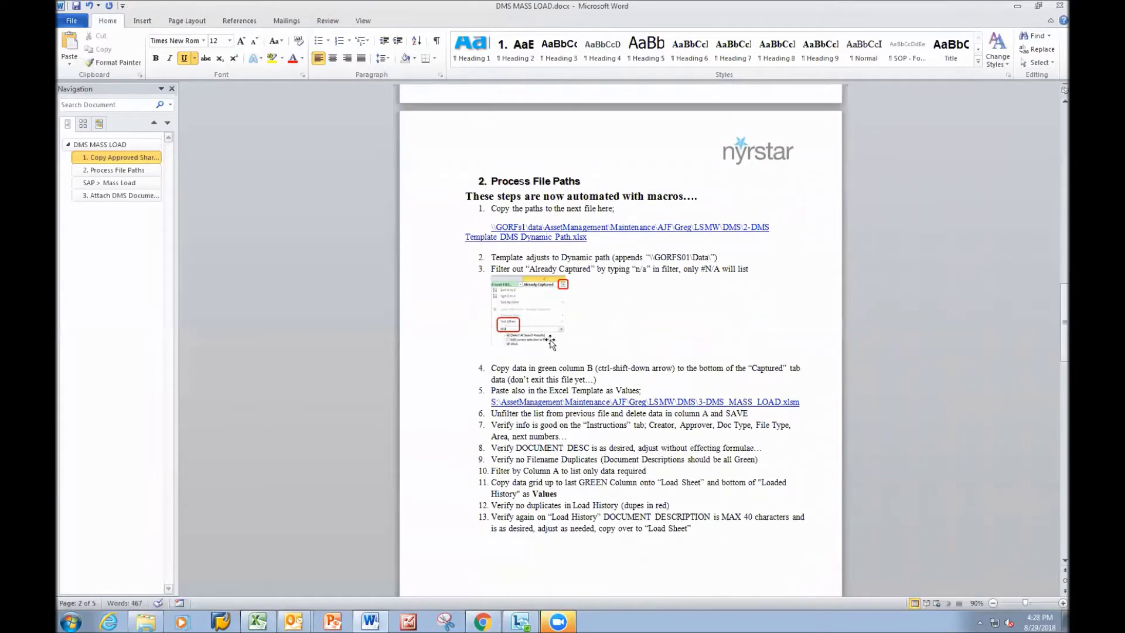
pyautogui.scroll(-3, 541, 366)
pyautogui.scroll(8, 654, 271)
pyautogui.scroll(-6, 652, 266)
pyautogui.hotkey('alt', 'F4')
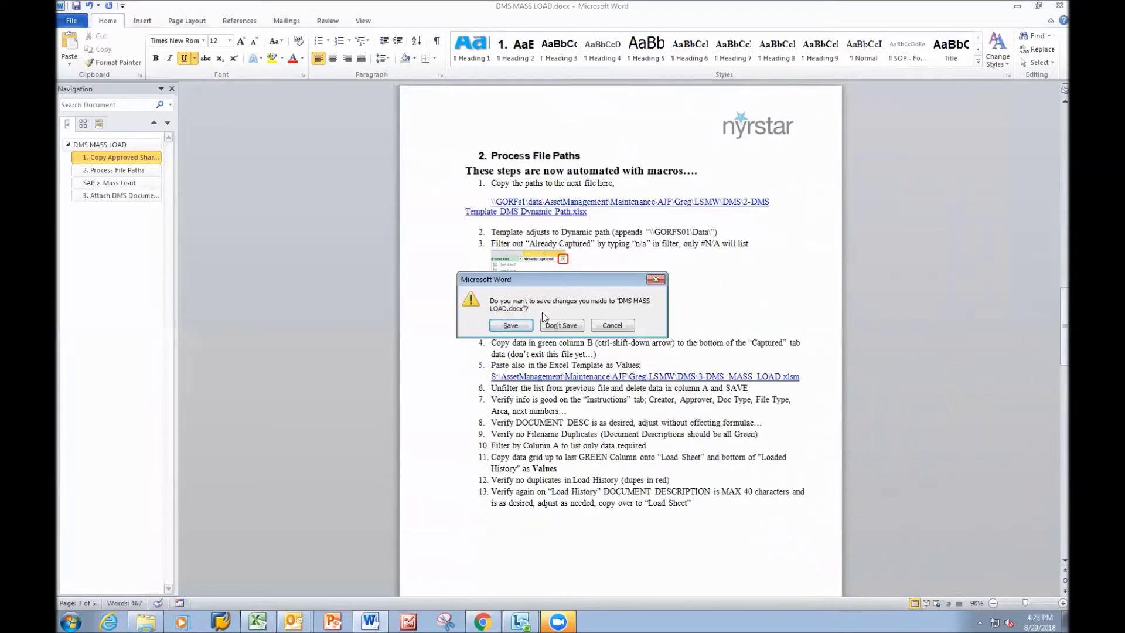
pyautogui.click(561, 326)
# Open 1-DMS_MASS_LOAD.xlsm from the DMS favorites folder and display the DMS Template DMS Dynamic Path sheet
pyautogui.hotkey('alt', 'Tab')
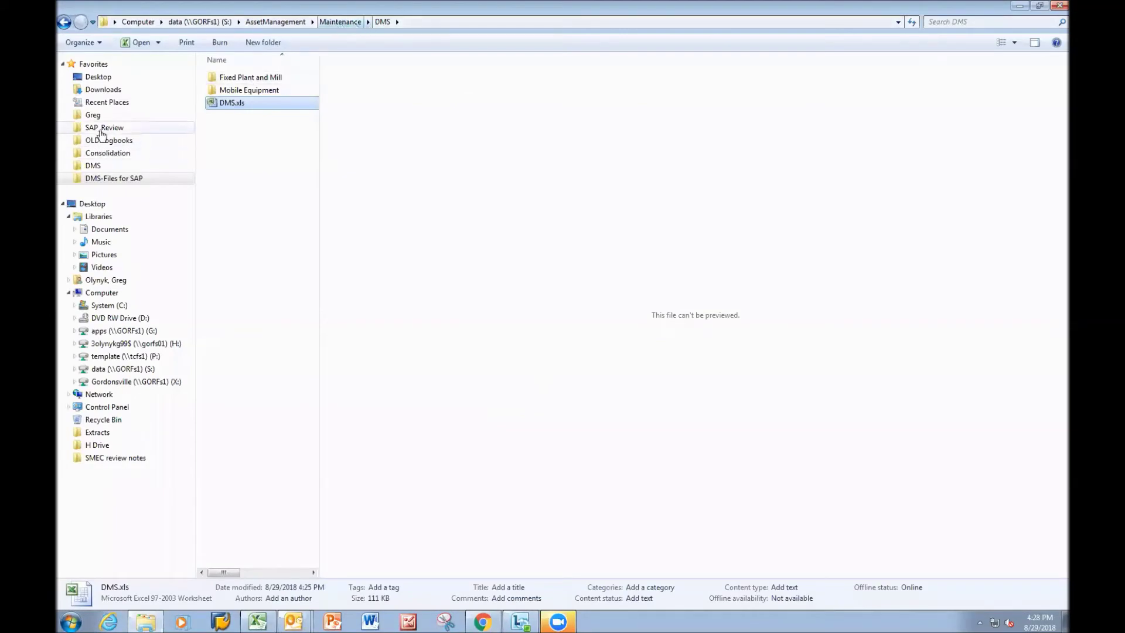
pyautogui.click(96, 166)
pyautogui.doubleClick(271, 90)
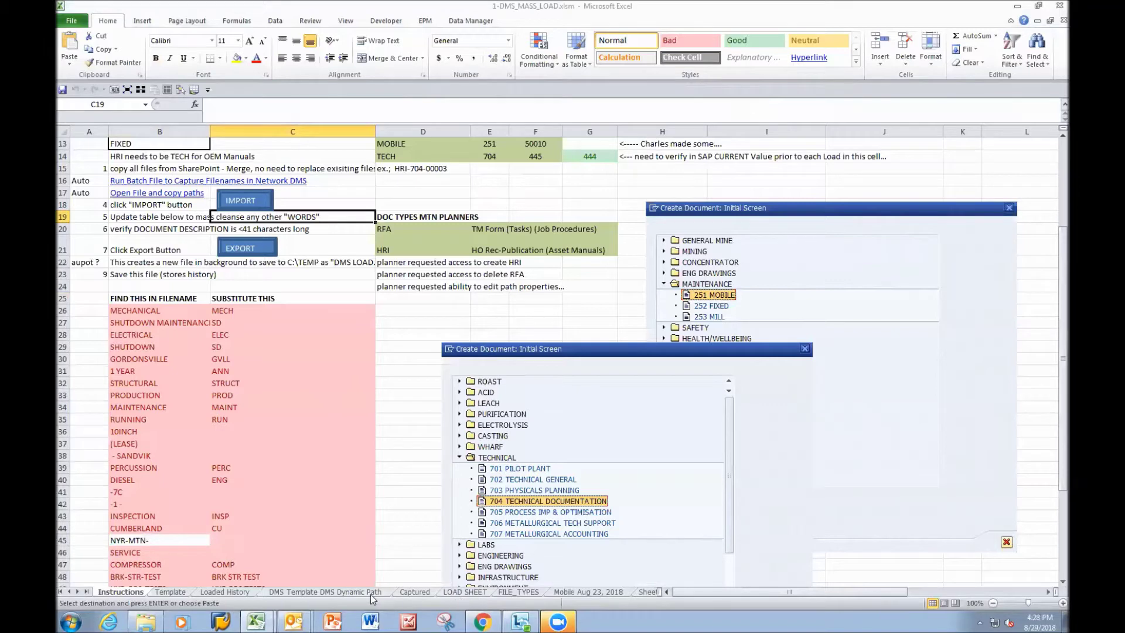
pyautogui.click(311, 593)
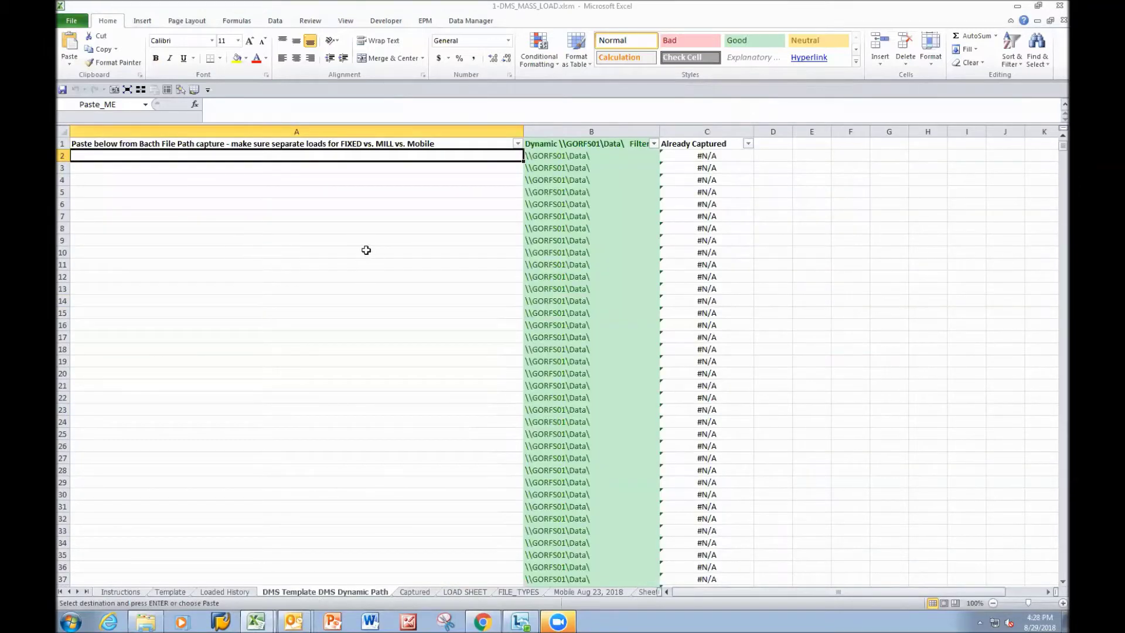
# Paste the copied file paths as values starting at A2, and check the dynamic path formulas in column B
pyautogui.rightClick(130, 155)
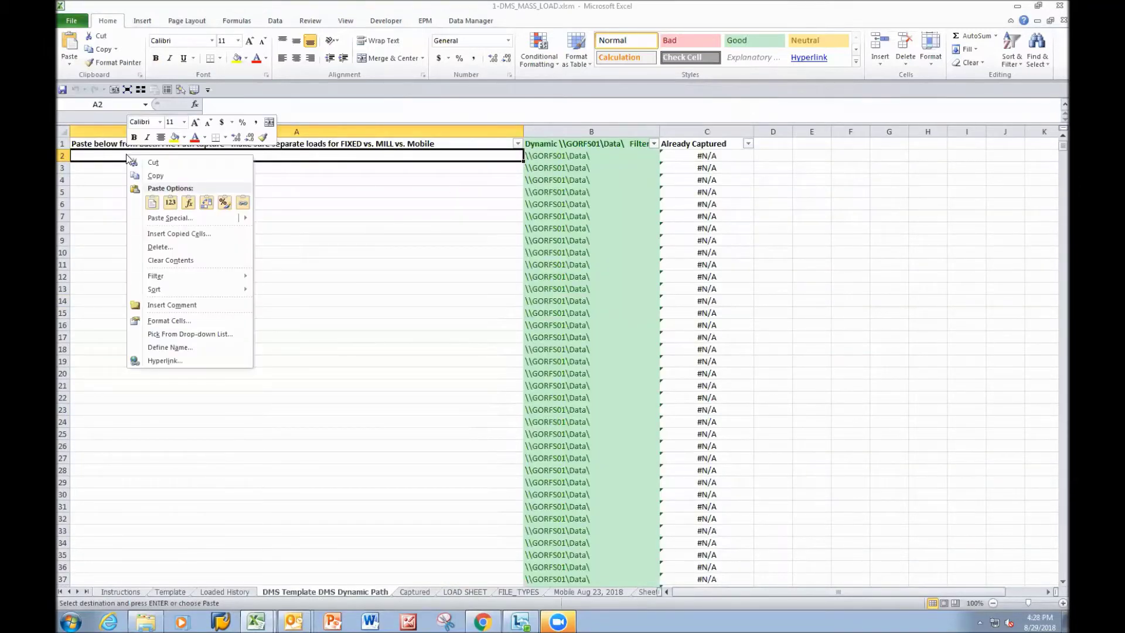
pyautogui.click(167, 203)
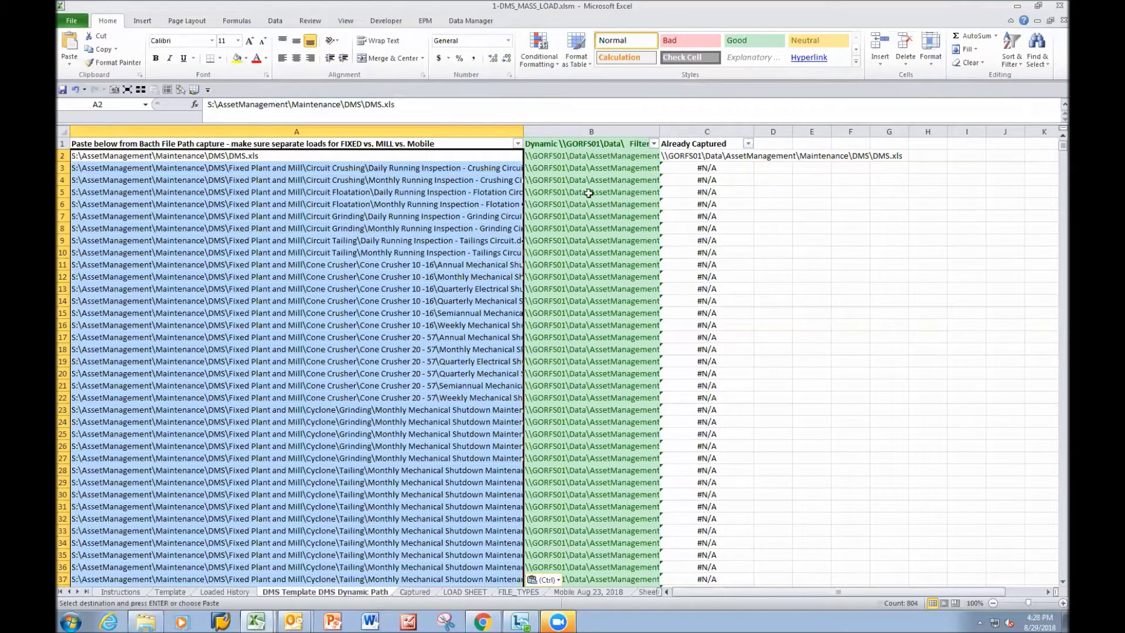
pyautogui.click(556, 157)
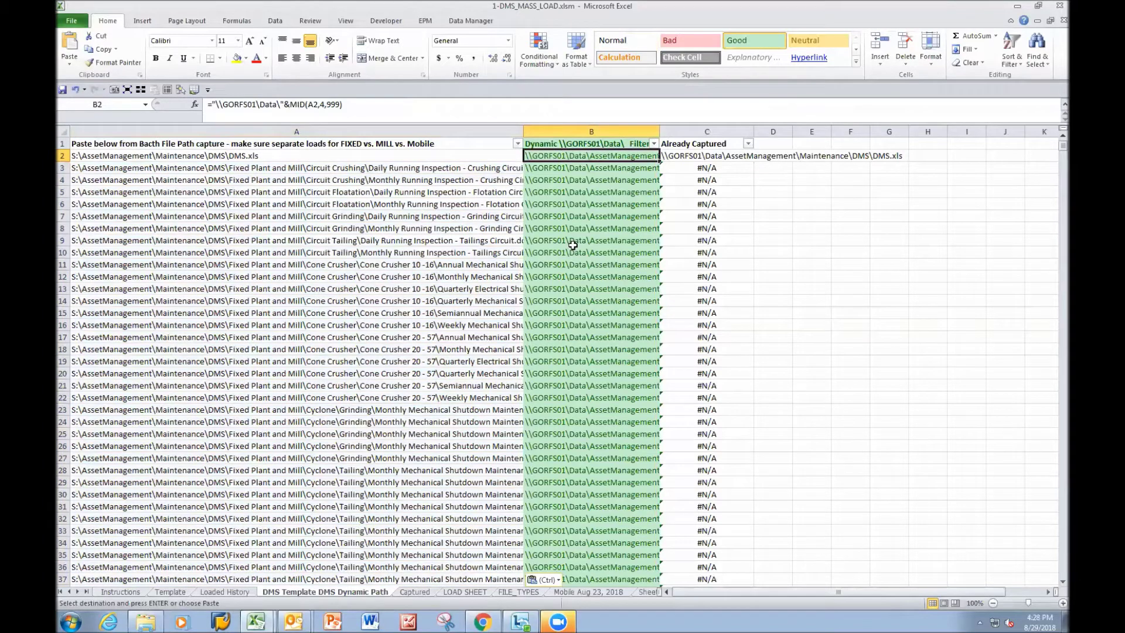
pyautogui.scroll(-4, 159, 356)
pyautogui.scroll(4, 200, 324)
pyautogui.scroll(-17, 288, 324)
pyautogui.scroll(17, 305, 343)
# Review the already processed file paths on the Captured sheet and return to the DMS Template DMS Dynamic Path sheet
pyautogui.click(417, 592)
pyautogui.click(168, 234)
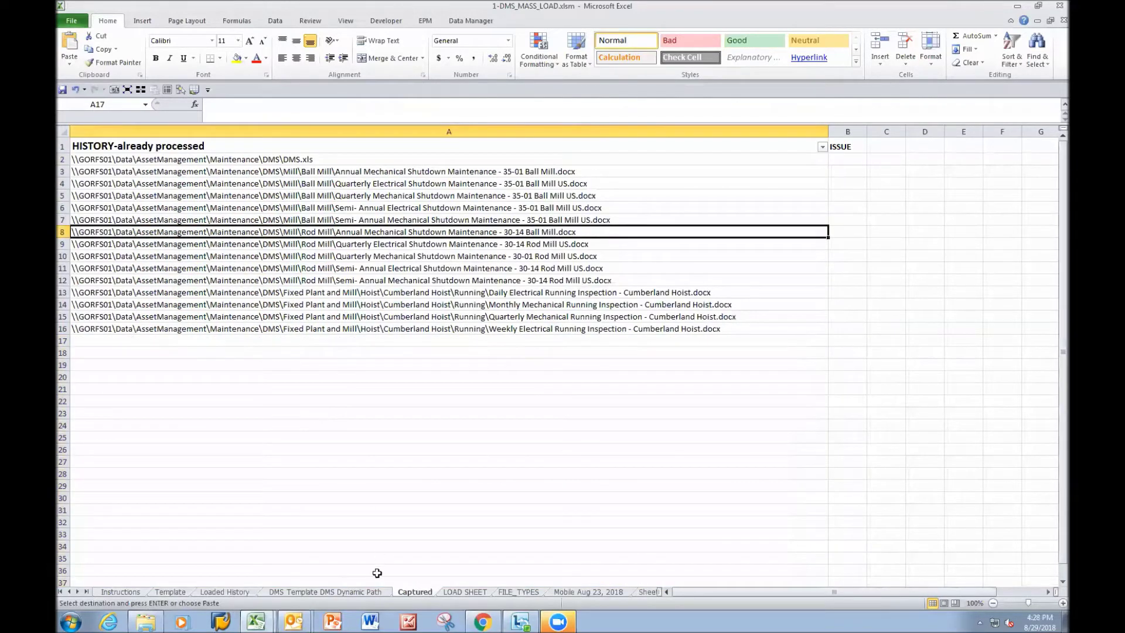
pyautogui.click(341, 592)
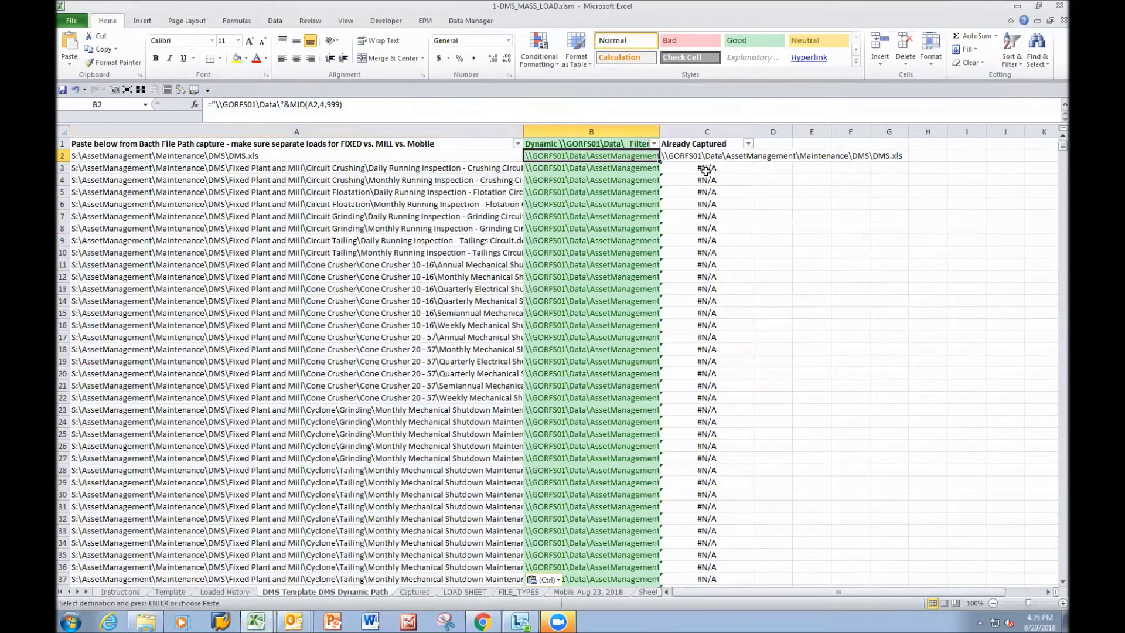
# Filter the Already Captured column to show only the #N/A rows
pyautogui.click(748, 144)
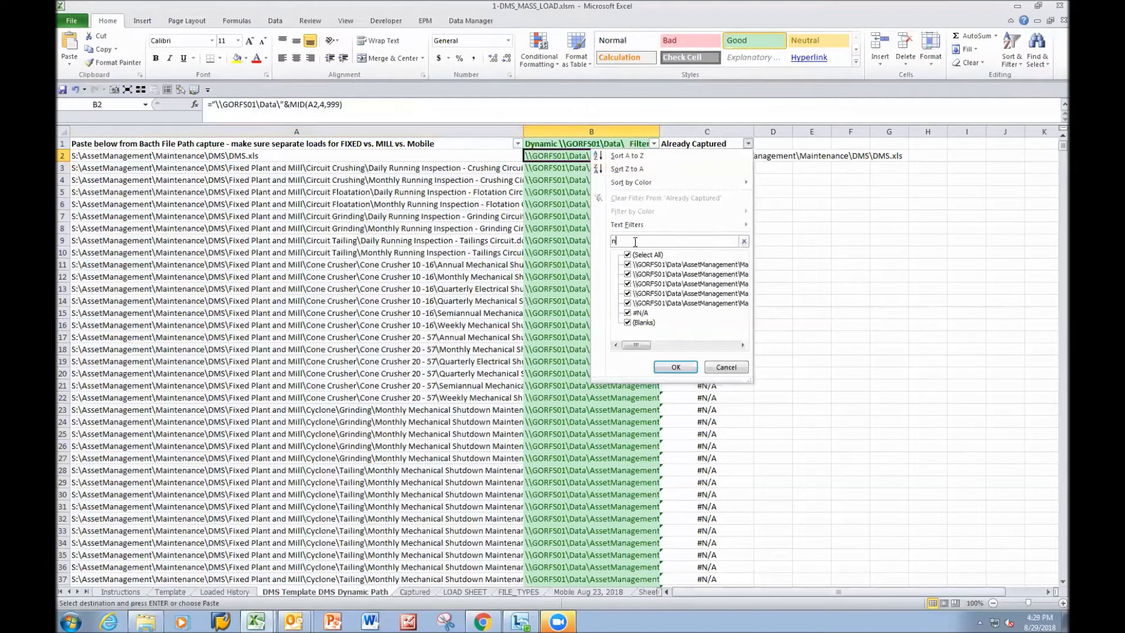
pyautogui.click(676, 367)
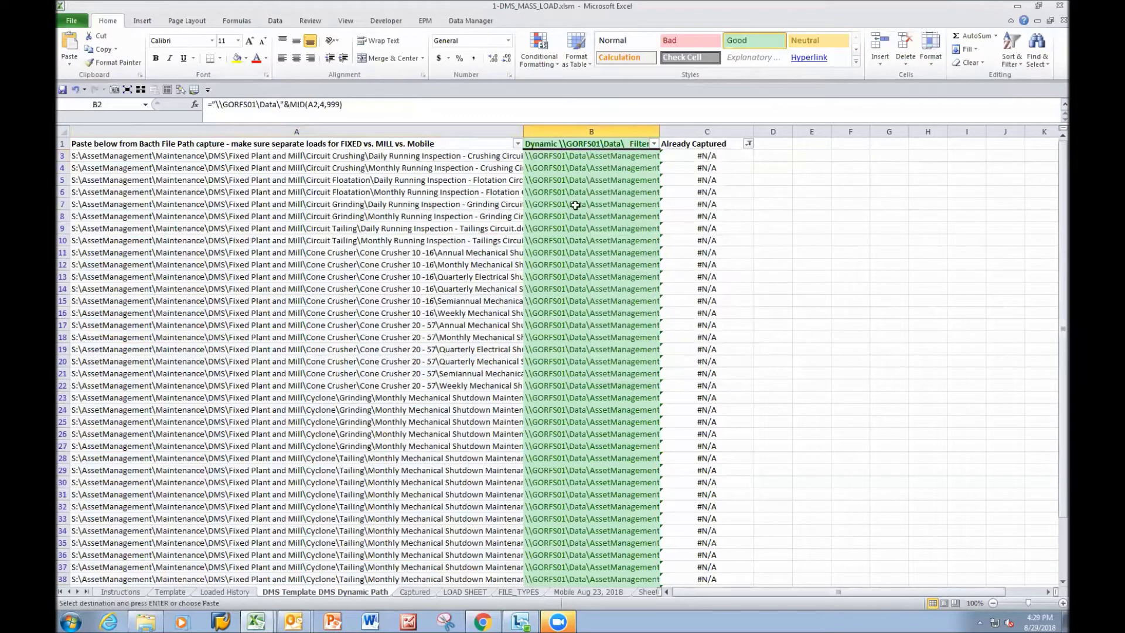
pyautogui.click(447, 168)
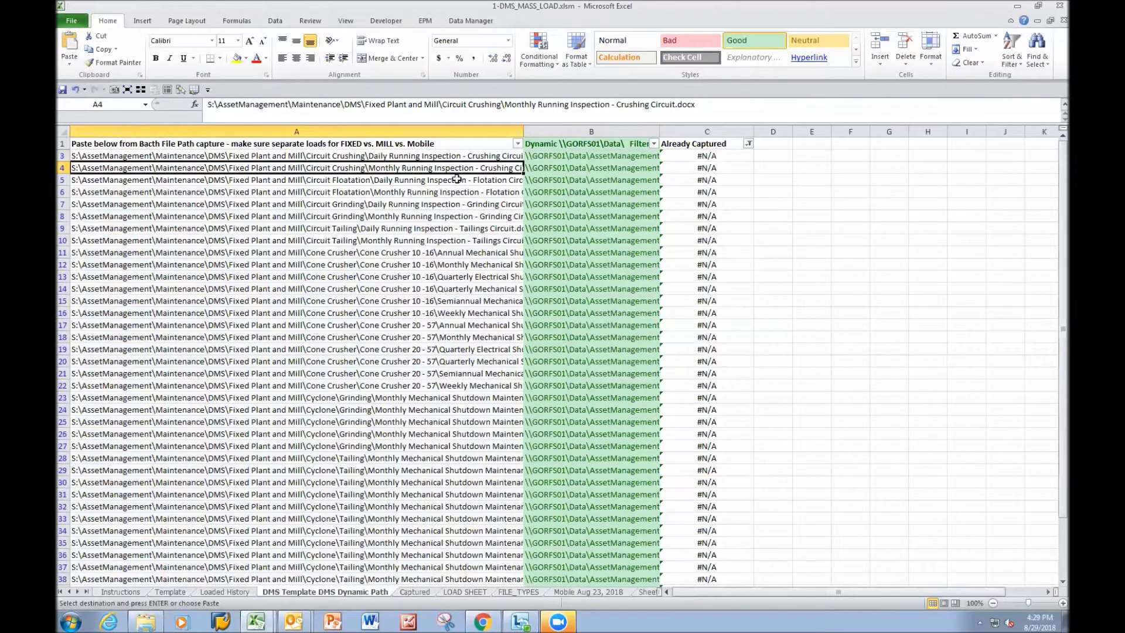
# Copy all the filtered dynamic paths in column B, from B3 down to the last filled path row
pyautogui.click(552, 153)
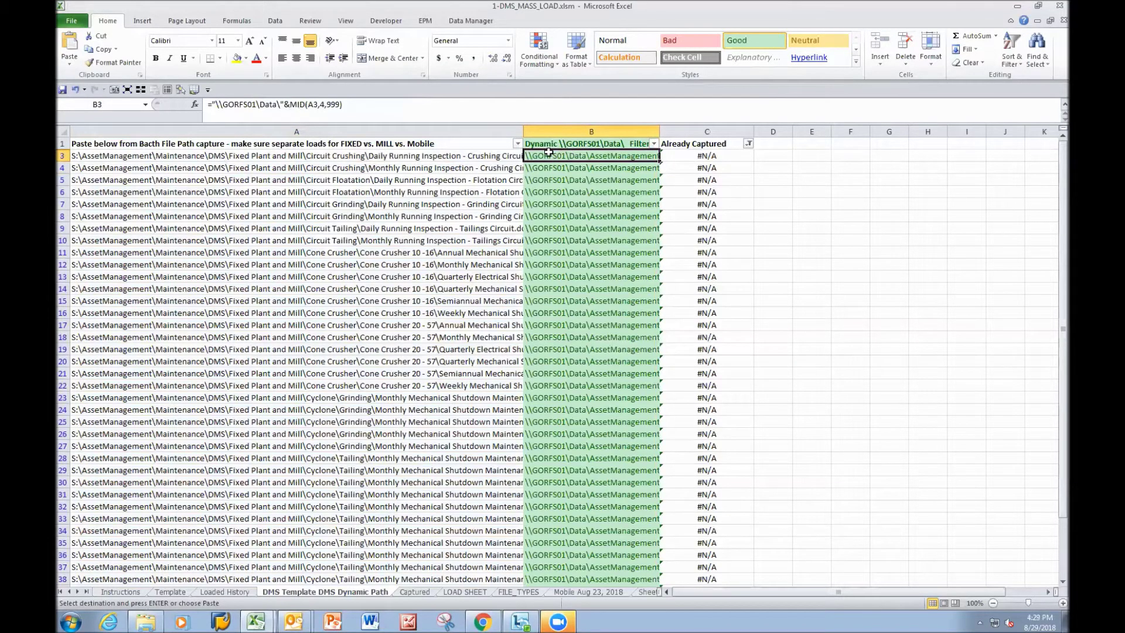
pyautogui.hotkey('ctrl', 'shift', 'Down')
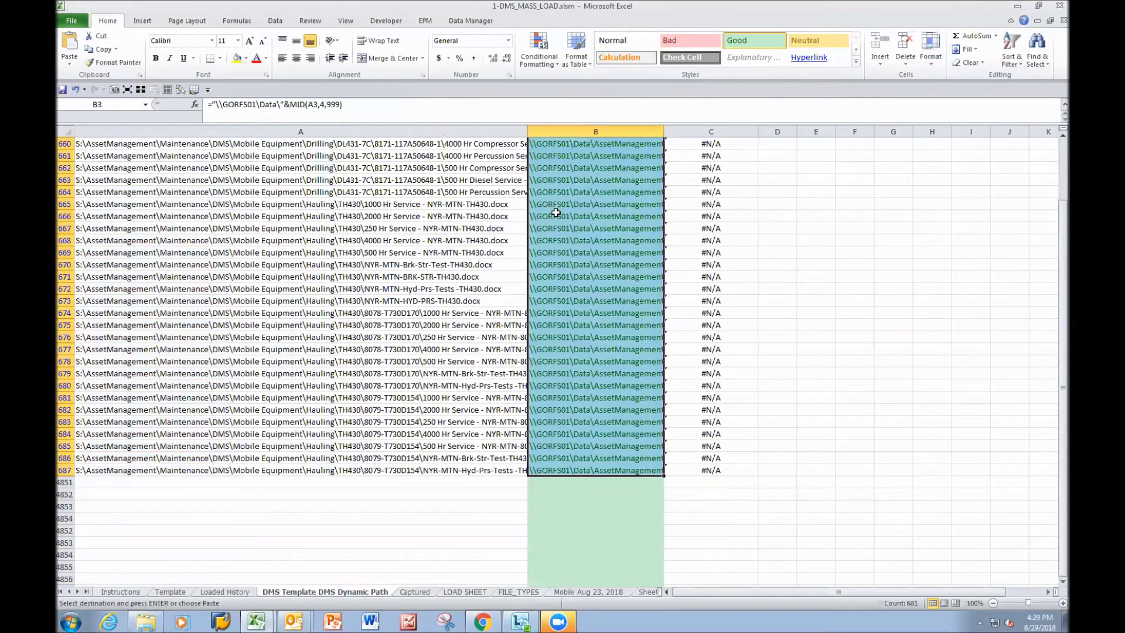
pyautogui.scroll(4, 555, 210)
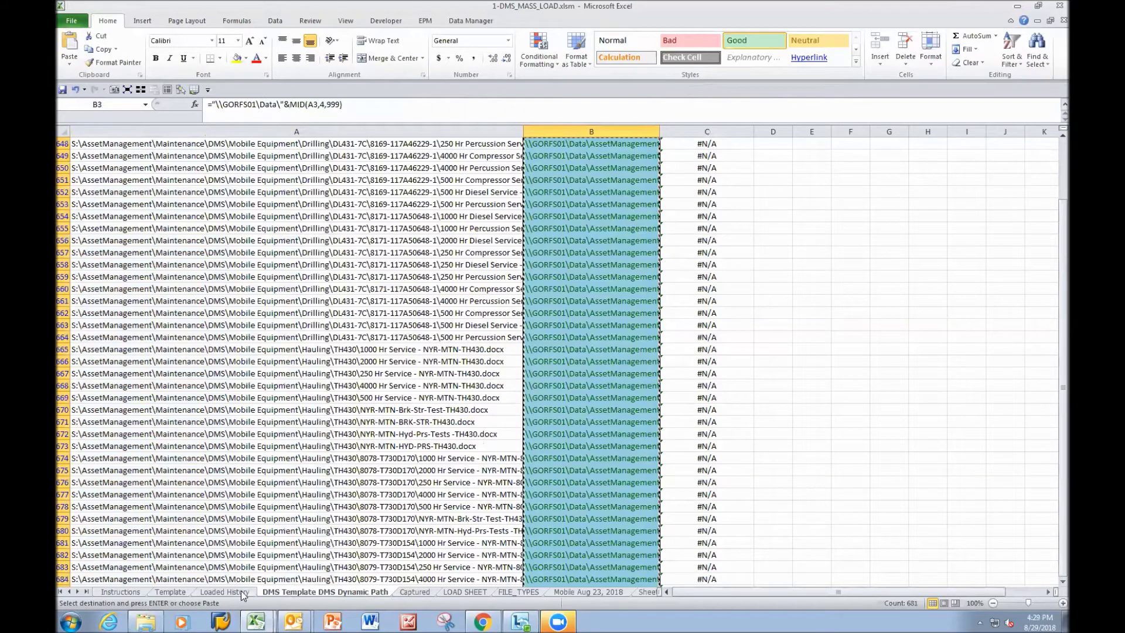
# Paste the copied dynamic paths as values into the FILE1 column of the Template sheet, starting at A2
pyautogui.click(170, 593)
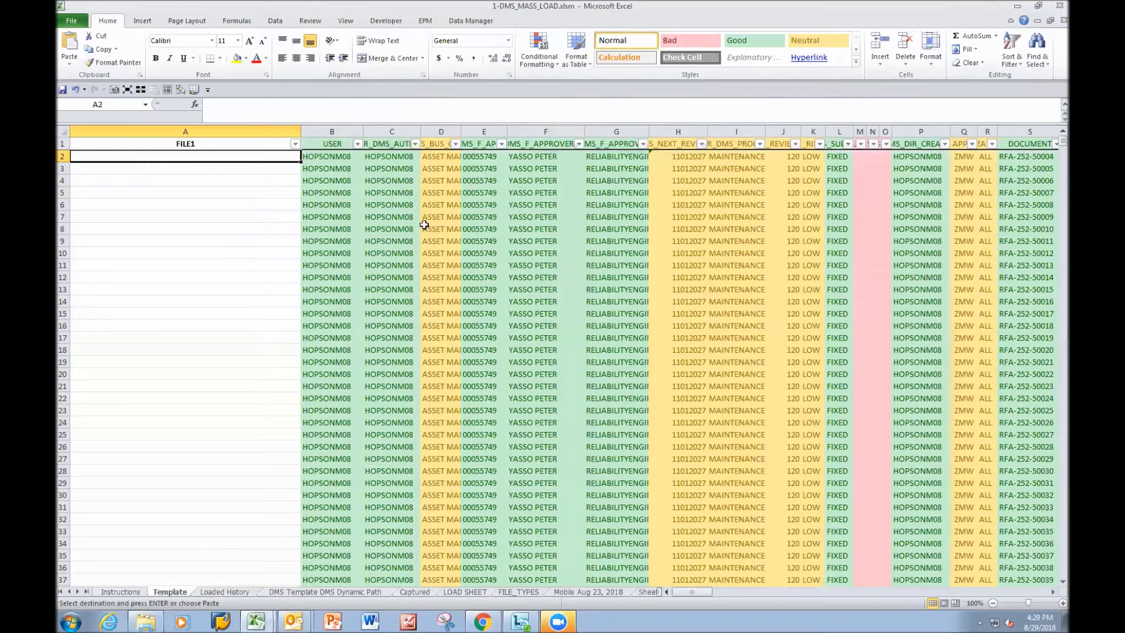
pyautogui.rightClick(165, 154)
pyautogui.click(208, 203)
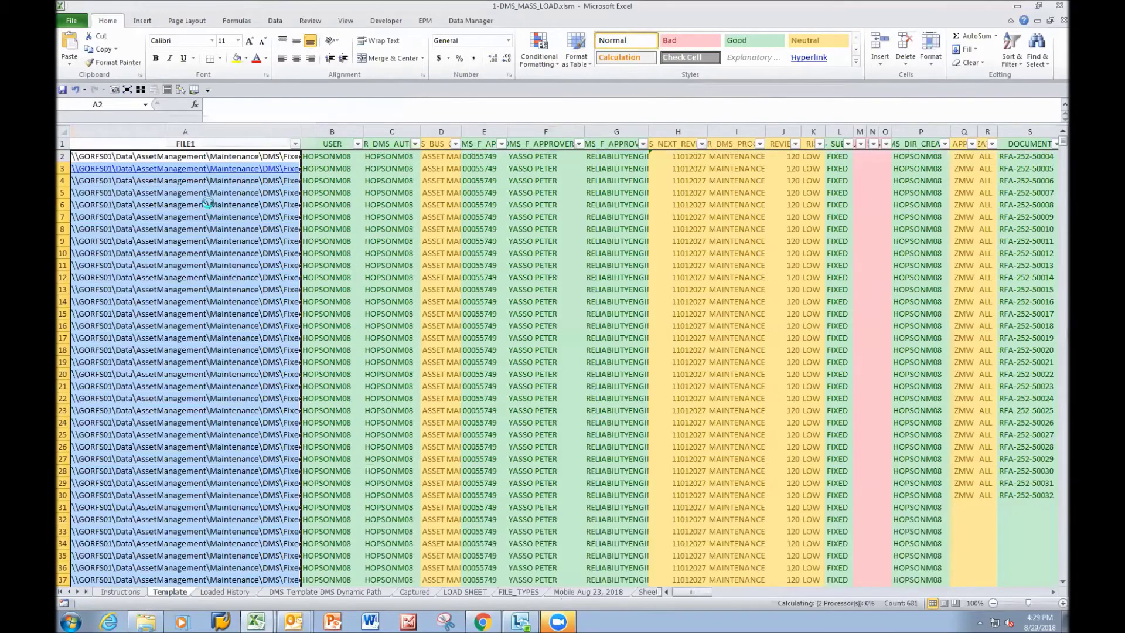
# Examine the row 2 entries of the Template sheet from FILE1 in column A through the area formula in column L
pyautogui.click(157, 157)
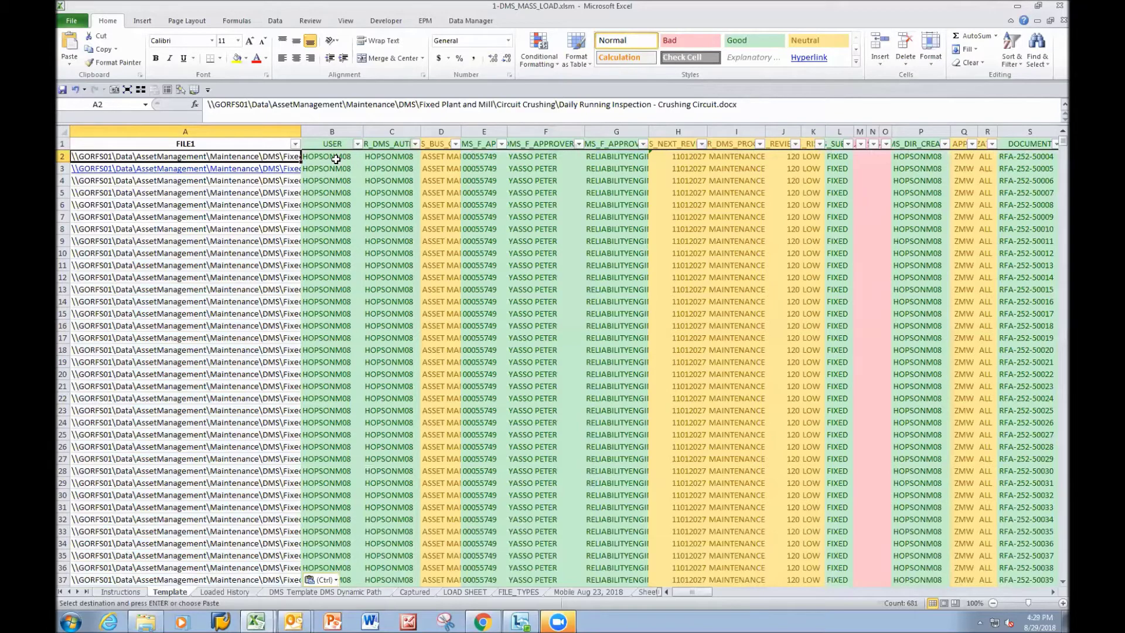
pyautogui.press('Right')
pyautogui.press('Right')
pyautogui.press('Right')
pyautogui.press('Right')
pyautogui.press('Right')
pyautogui.press('Right')
pyautogui.press('Right')
pyautogui.press('Right')
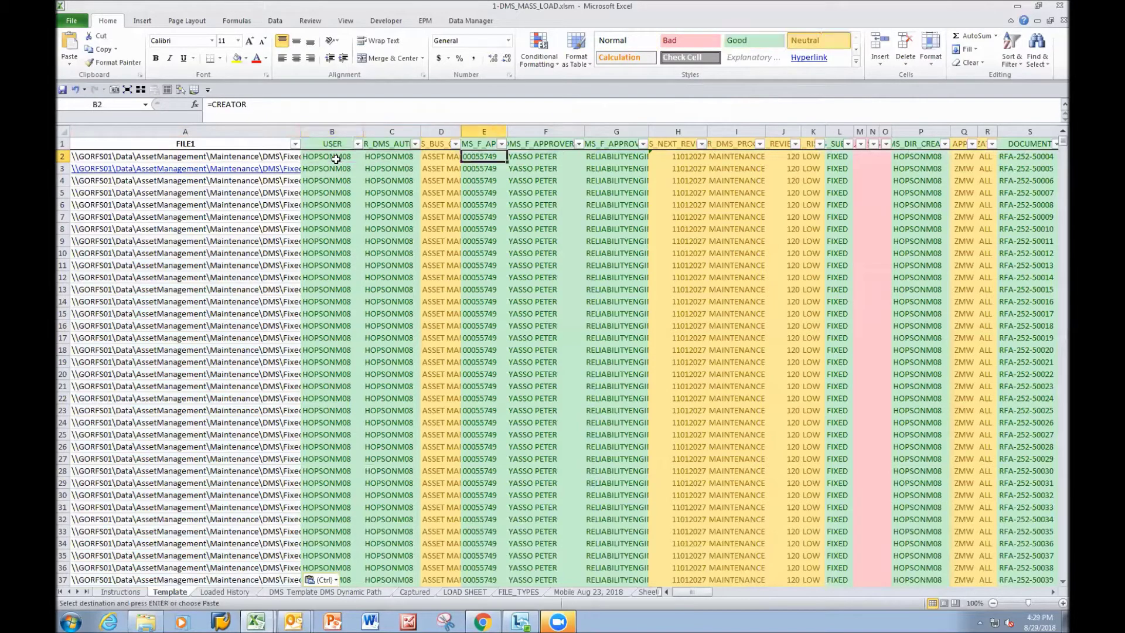
pyautogui.press('Right')
pyautogui.press('Right')
pyautogui.press('Right')
pyautogui.press('Right')
pyautogui.press('Left')
pyautogui.press('Left')
pyautogui.press('Left')
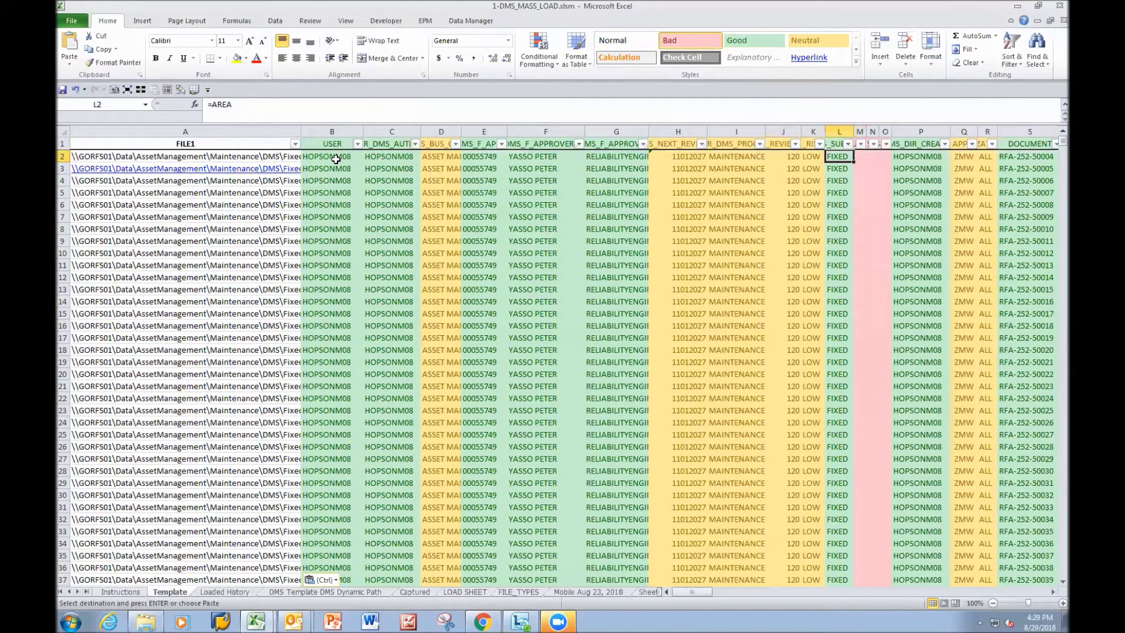
pyautogui.press('Left')
pyautogui.press('Left')
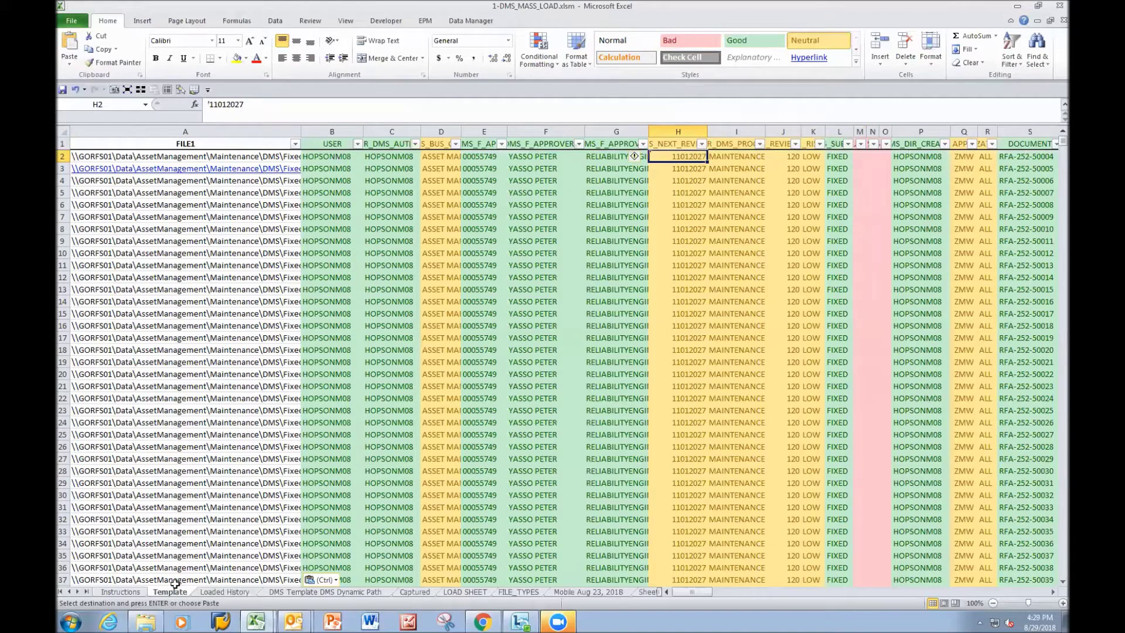
pyautogui.press('Right')
pyautogui.press('Right')
pyautogui.press('Right')
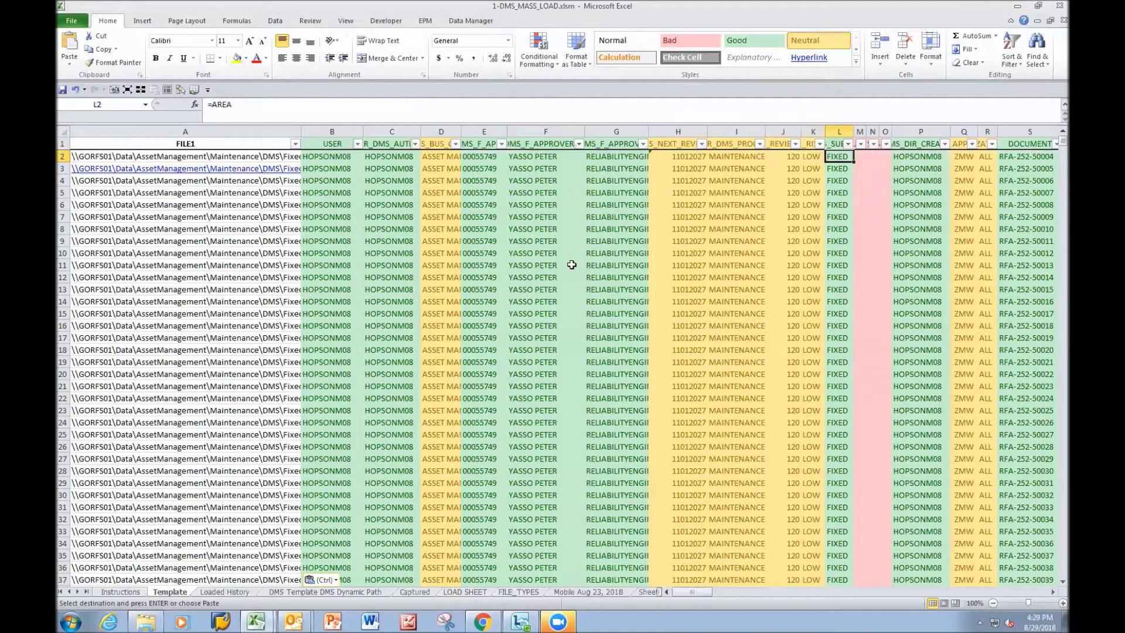
# Examine row 2 of the document number, description, status and type columns, ending on the DOCUMENT DESCRIPTION formula in T2
pyautogui.press('Right')
pyautogui.press('Right')
pyautogui.press('Right')
pyautogui.press('Right')
pyautogui.press('Right')
pyautogui.press('Right')
pyautogui.press('Right')
pyautogui.press('Right')
pyautogui.press('Right')
pyautogui.press('Right')
pyautogui.press('Right')
pyautogui.press('Right')
pyautogui.press('Right')
pyautogui.press('Right')
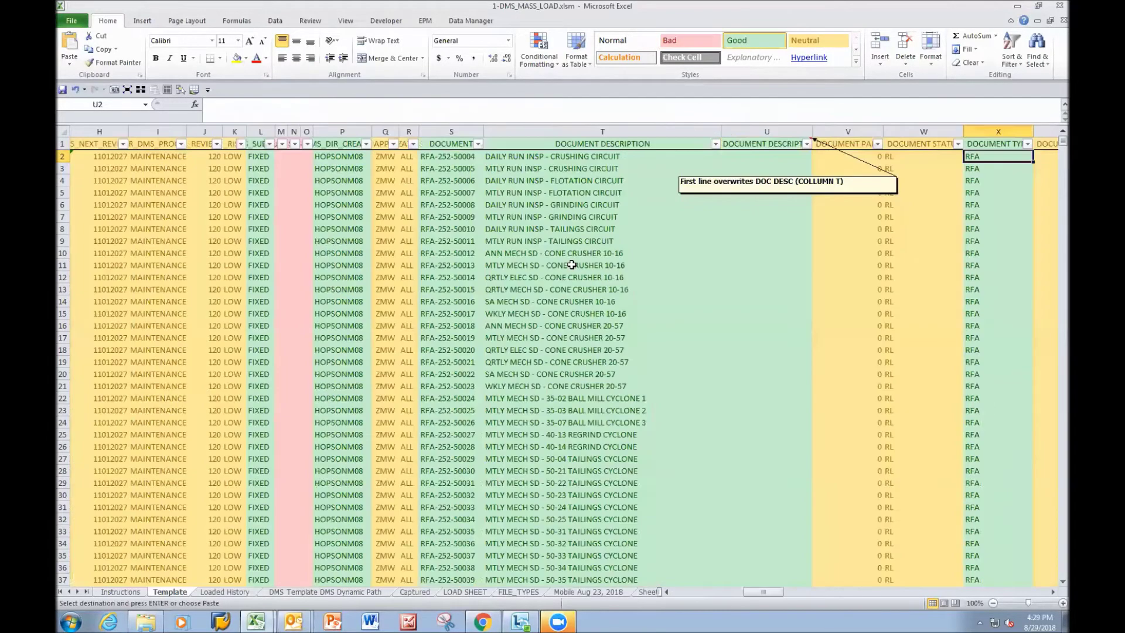
pyautogui.press('Left')
pyautogui.press('Left')
pyautogui.press('Left')
pyautogui.press('Left')
pyautogui.press('Left')
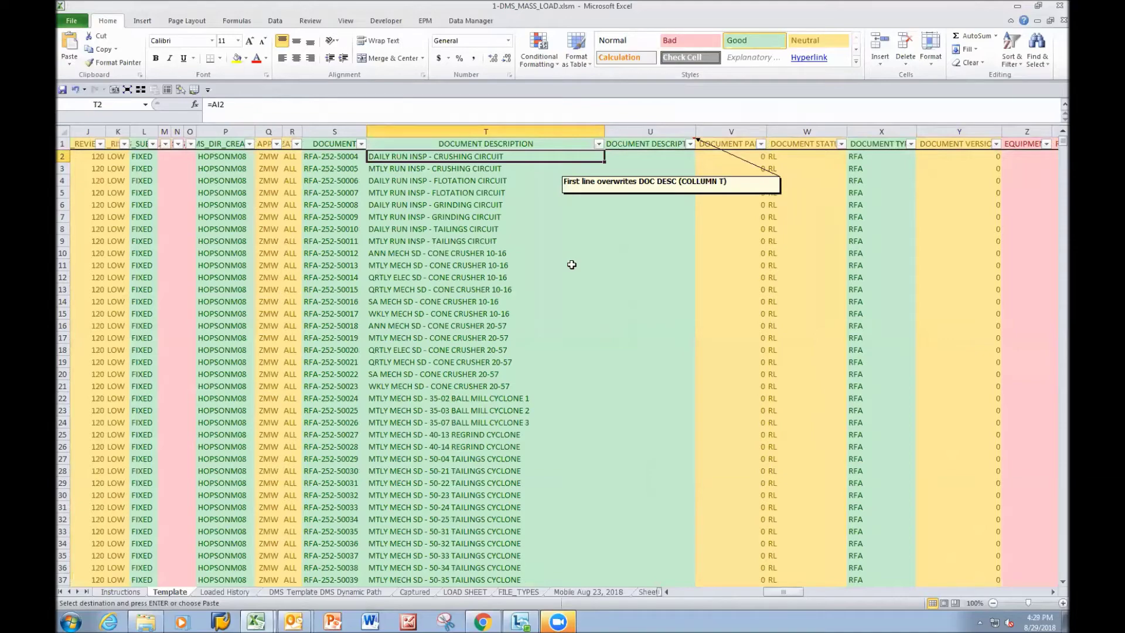
# Look through row 2 from the document description past the equipment and functional location columns to the FILENAME formula in AG2
pyautogui.press('Right')
pyautogui.press('Right')
pyautogui.press('Right')
pyautogui.press('Right')
pyautogui.press('Right')
pyautogui.press('Right')
pyautogui.press('Right')
pyautogui.press('Right')
pyautogui.press('Right')
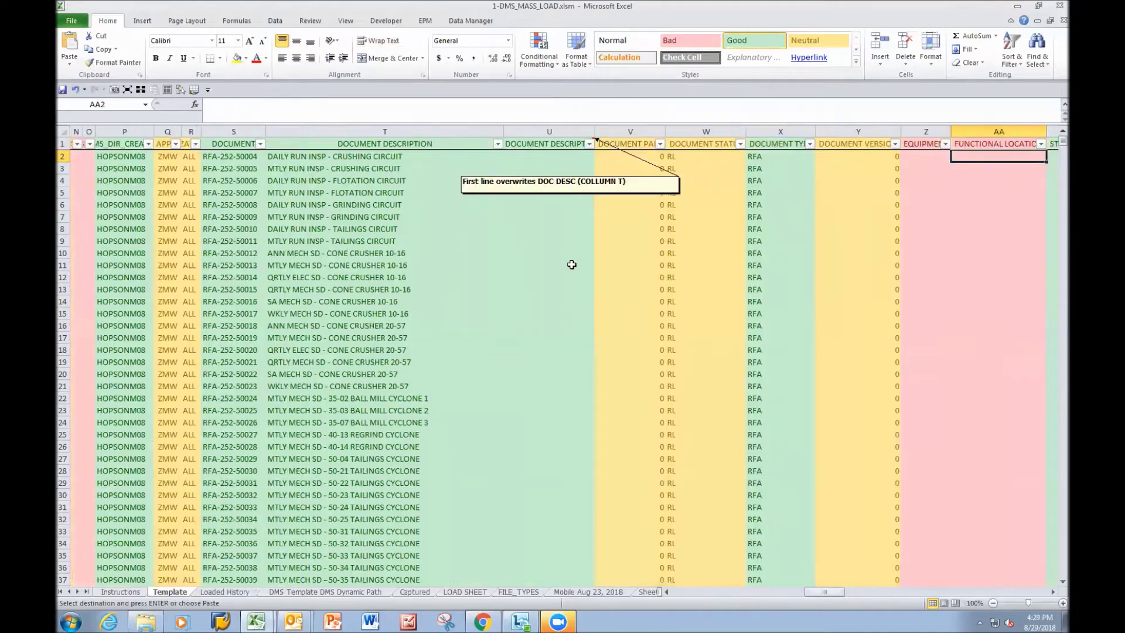
pyautogui.press('Right')
pyautogui.press('Right')
pyautogui.press('Right')
pyautogui.press('Right')
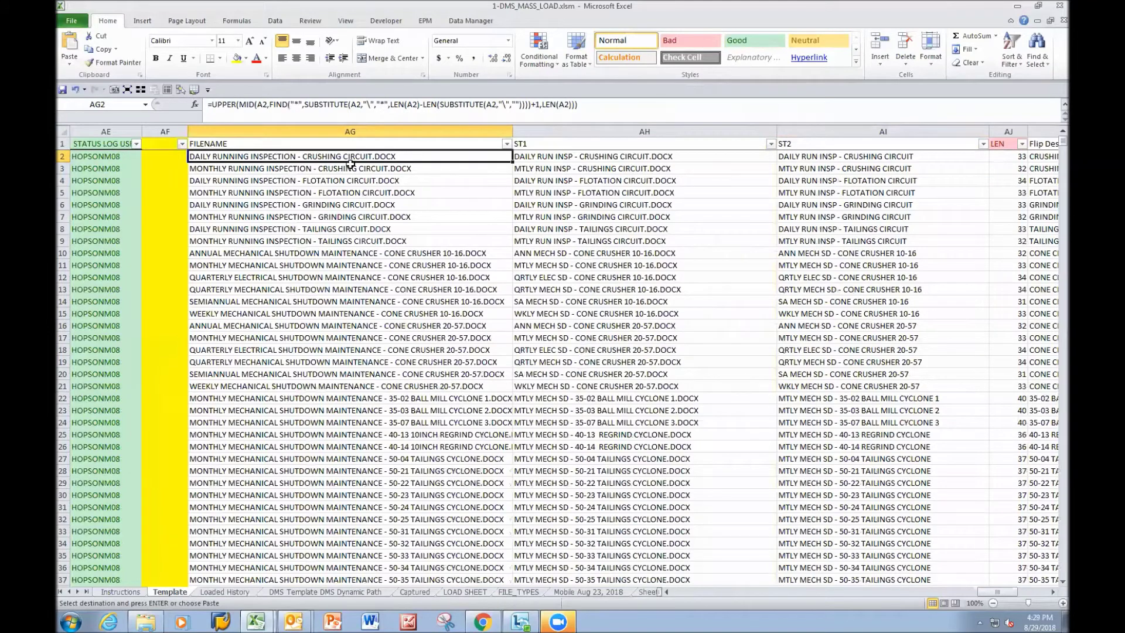
# Examine the ST1 and ST2 formulas in AH2 and AI2 and the description lengths in the LEN column
pyautogui.click(580, 158)
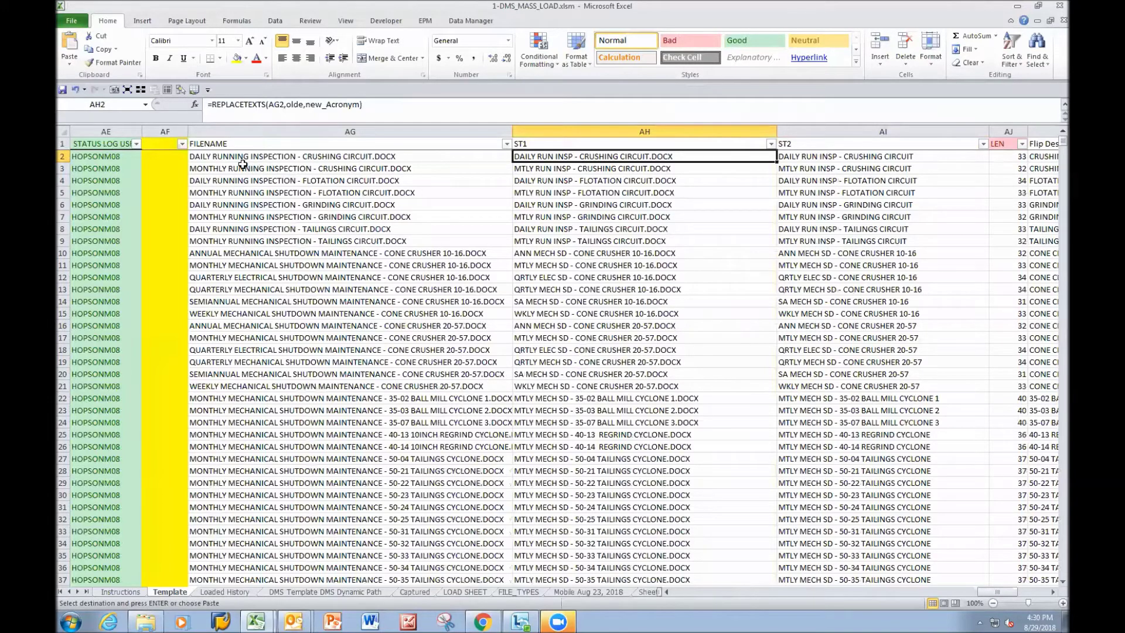
pyautogui.click(817, 155)
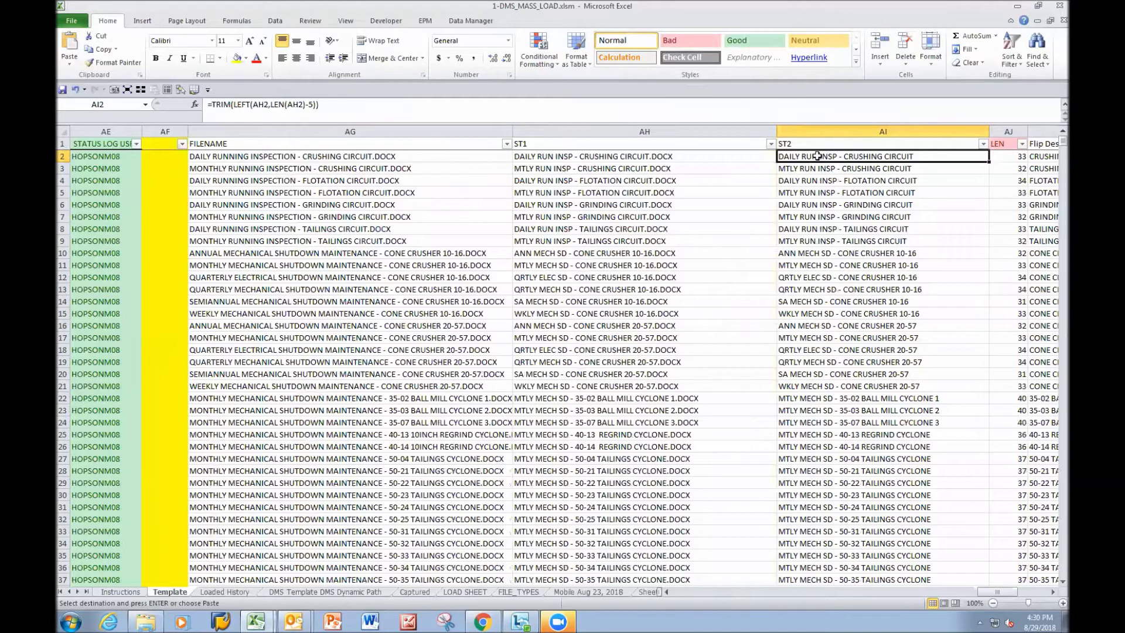
pyautogui.press('Right')
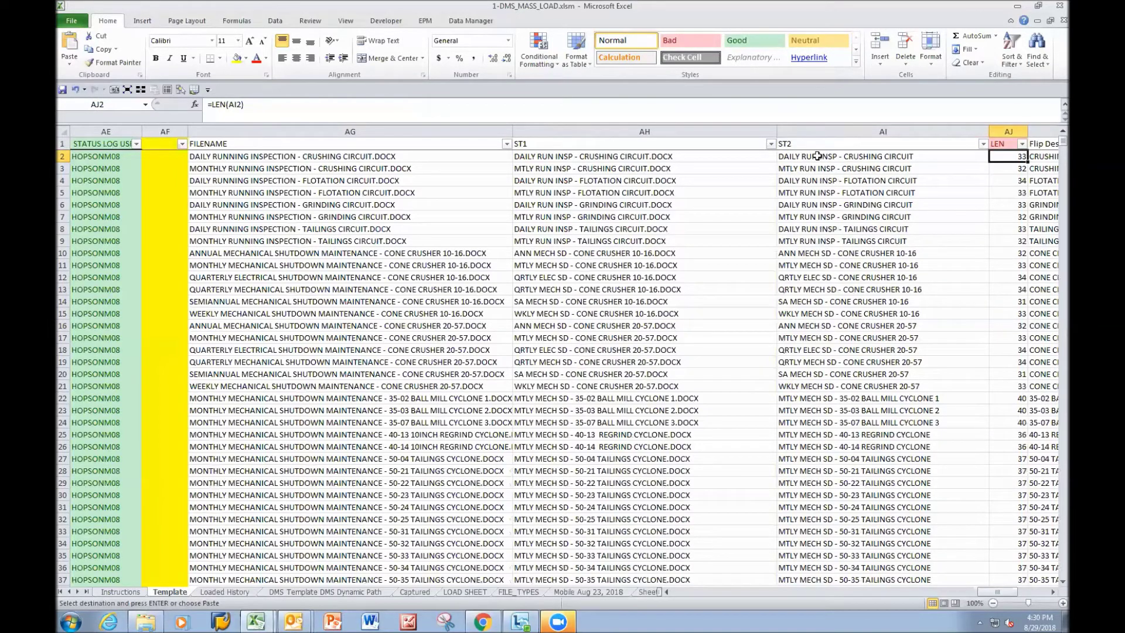
pyautogui.press('Left')
pyautogui.press('Right')
pyautogui.press('Down')
pyautogui.press('Down')
pyautogui.press('Down')
pyautogui.press('Down')
pyautogui.press('Down')
pyautogui.press('Down')
pyautogui.press('Down')
pyautogui.press('Down')
pyautogui.hotkey('ctrl', 'Up')
pyautogui.press('Down')
# Compare the ST2 descriptions with the formulas in column AK that flip the description at the first dash
pyautogui.press('Right')
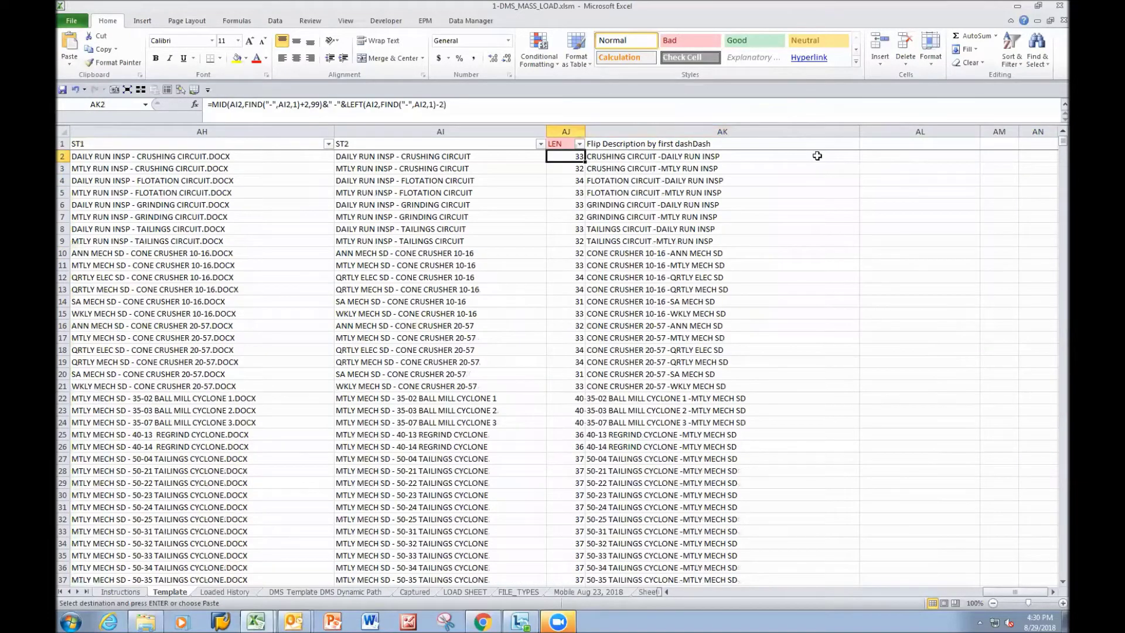
pyautogui.press('Left')
pyautogui.press('Right')
pyautogui.press('Left')
pyautogui.press('Left')
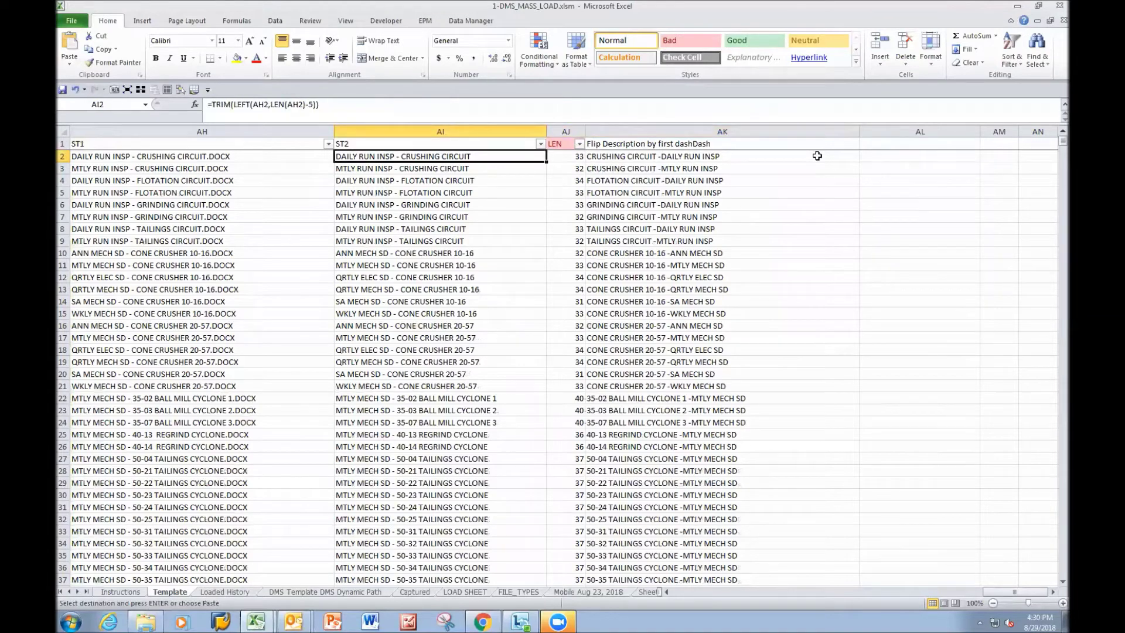
pyautogui.click(635, 157)
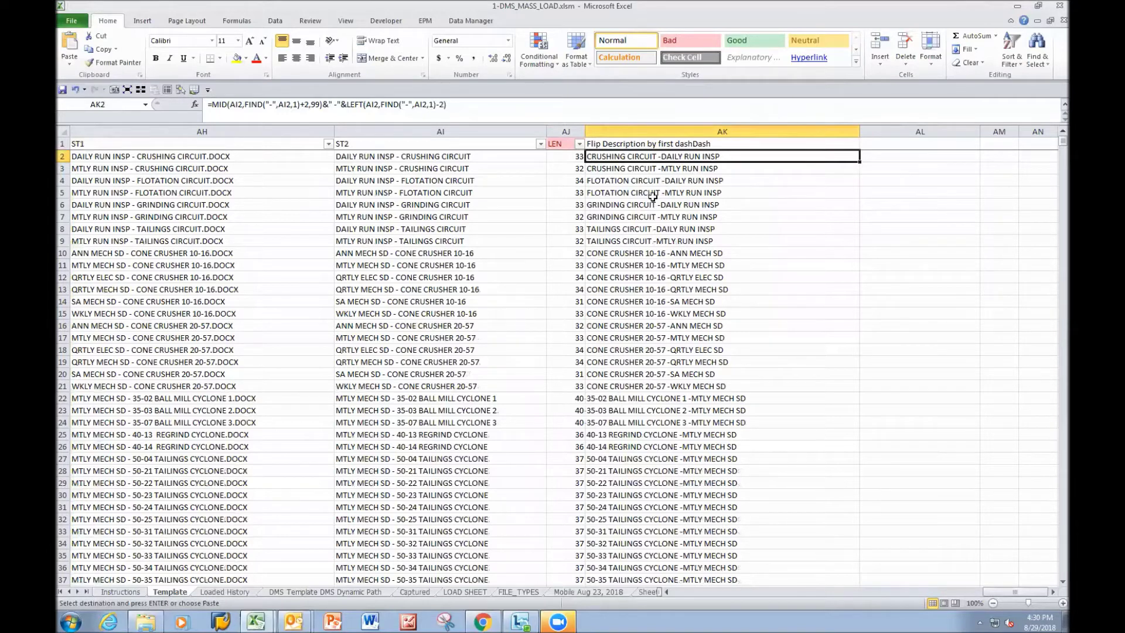
pyautogui.click(615, 271)
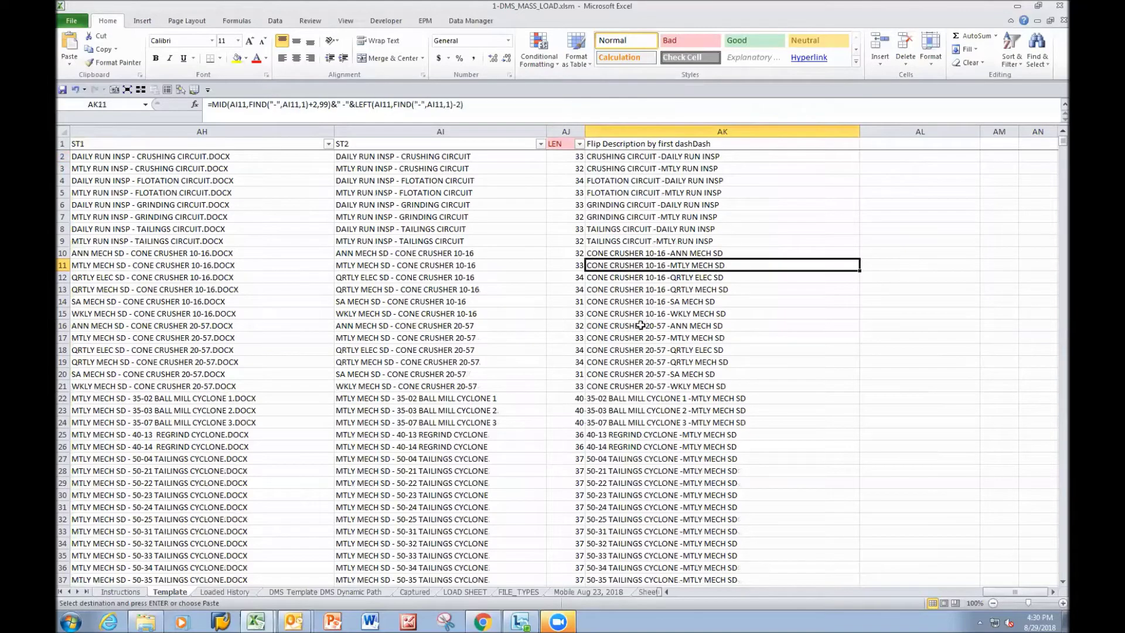
pyautogui.click(706, 290)
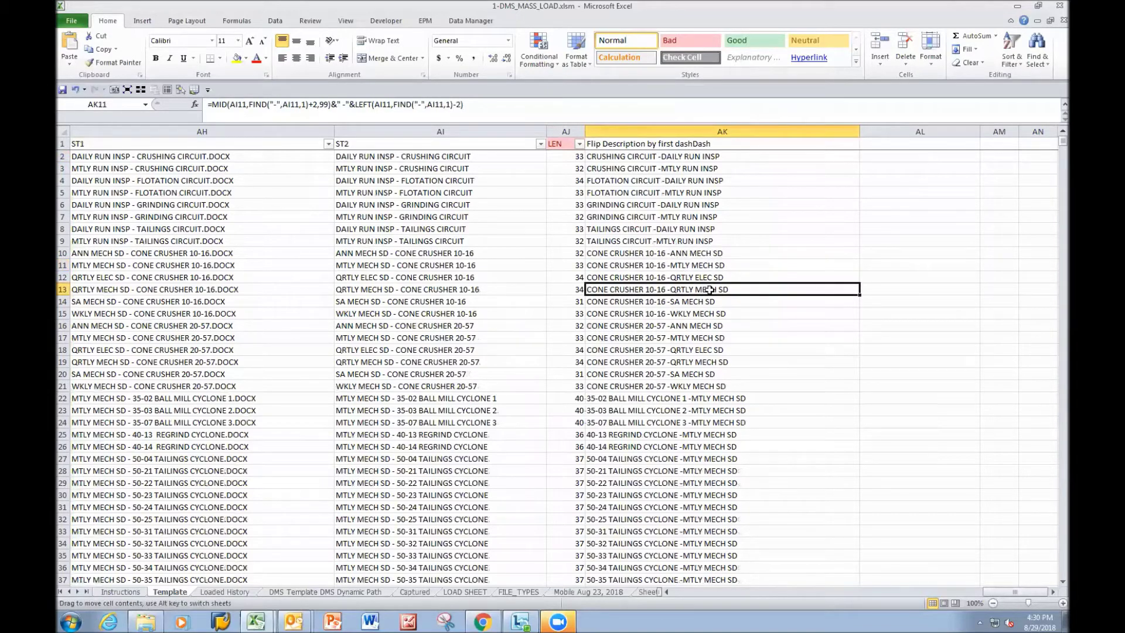
# Browse the flipped descriptions further down column AK and return to the first rows of the sheet
pyautogui.scroll(-3, 682, 398)
pyautogui.click(607, 324)
pyautogui.scroll(-5, 612, 378)
pyautogui.scroll(-5, 590, 270)
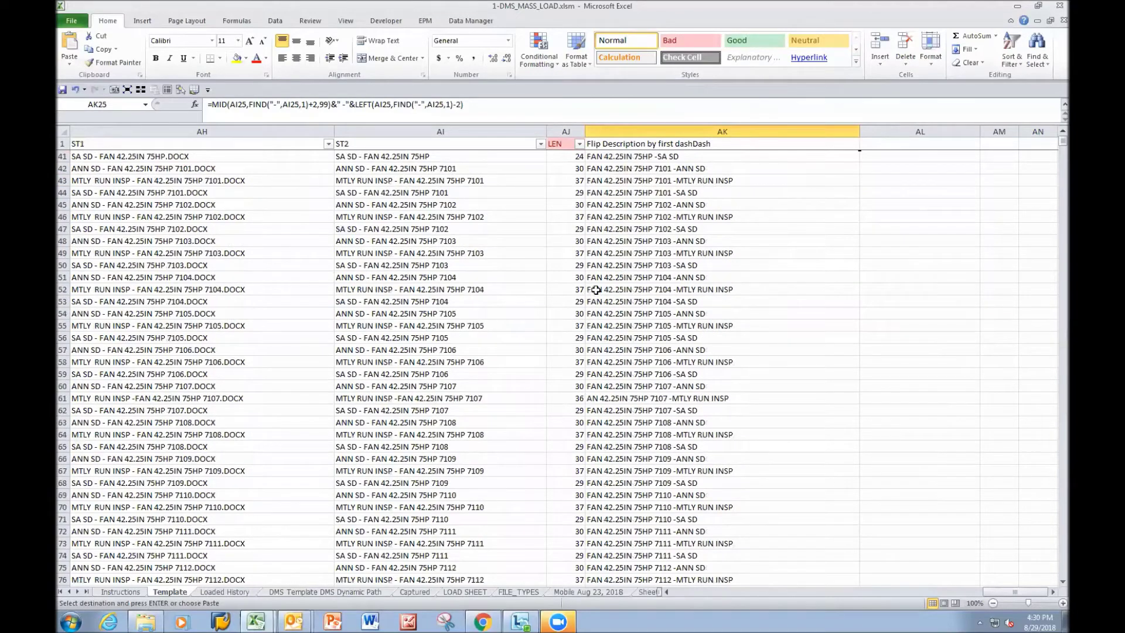
pyautogui.scroll(-20, 617, 400)
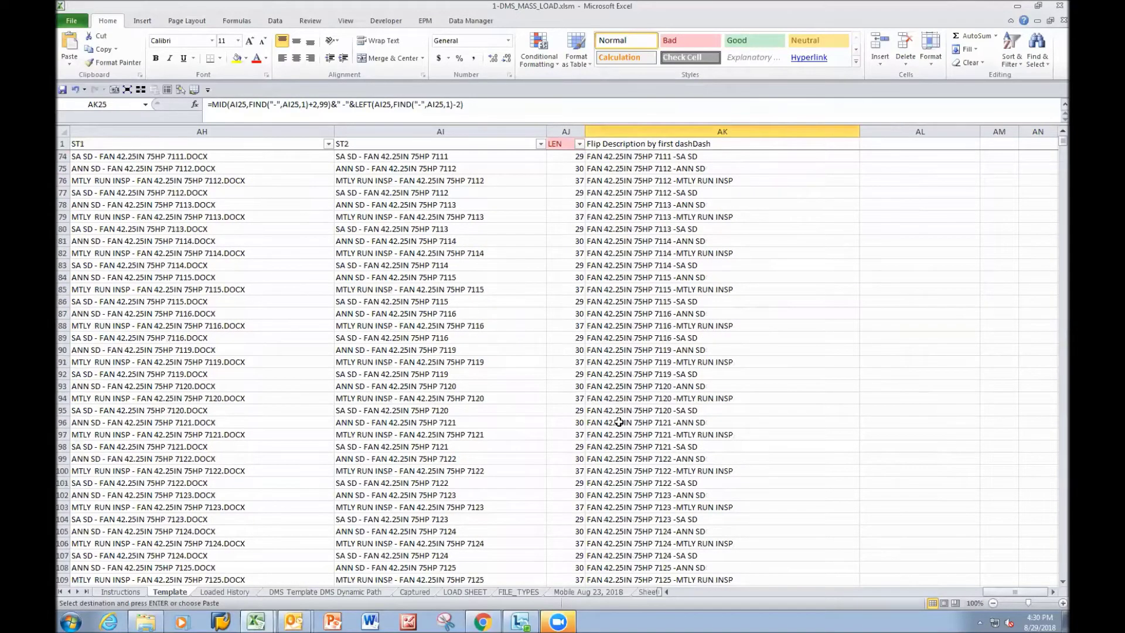
pyautogui.scroll(-20, 612, 421)
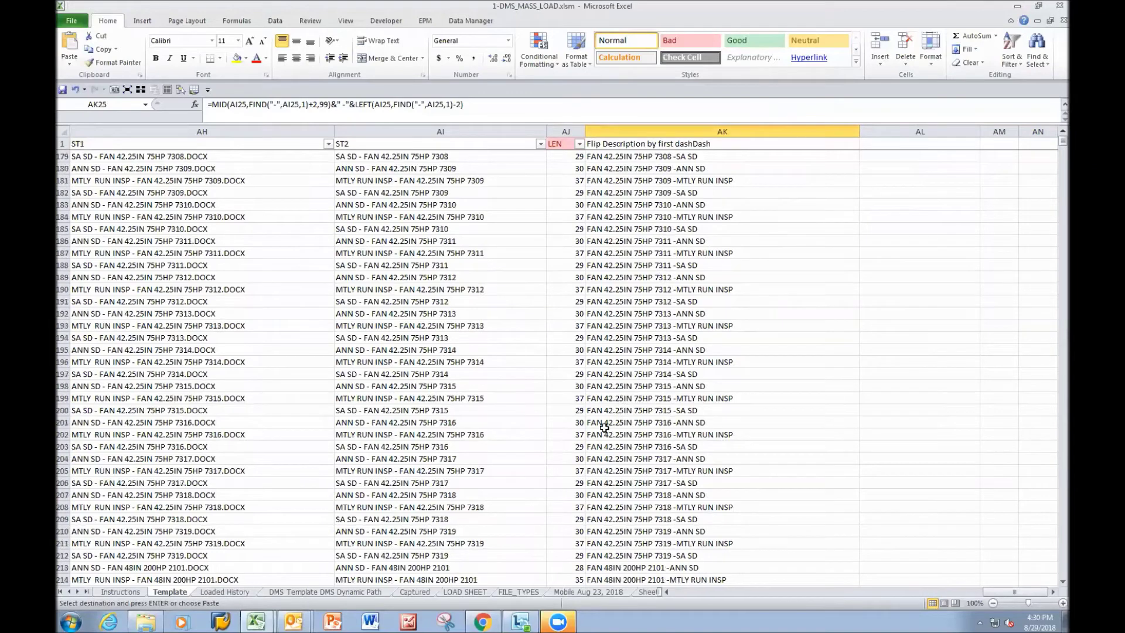
pyautogui.scroll(7, 608, 429)
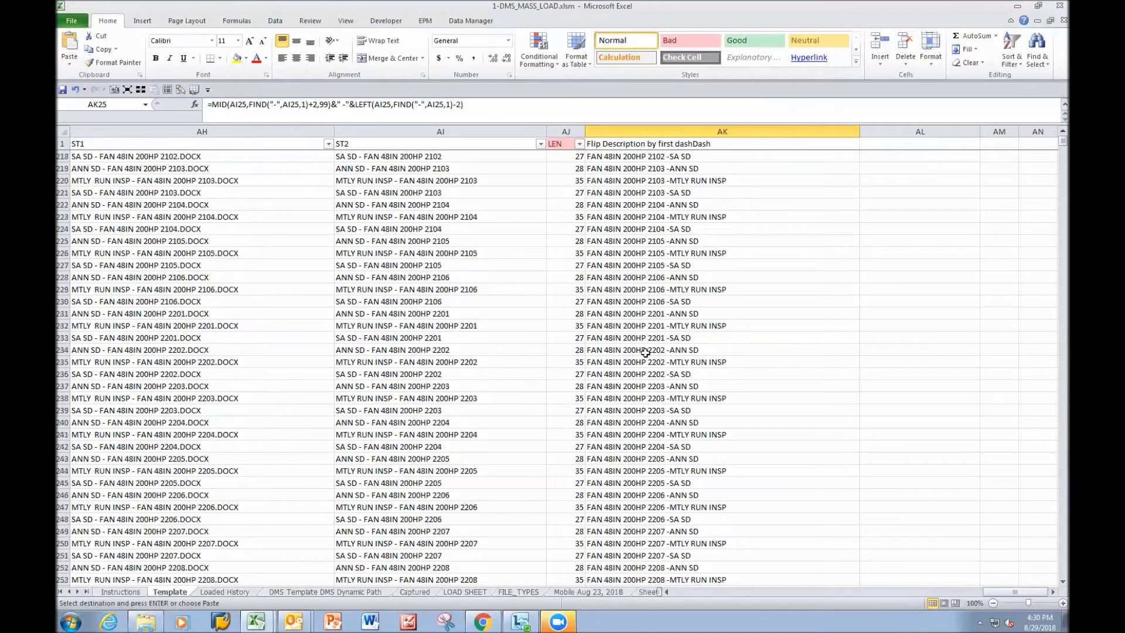
pyautogui.moveTo(1063, 142); pyautogui.dragTo(1063, 137)
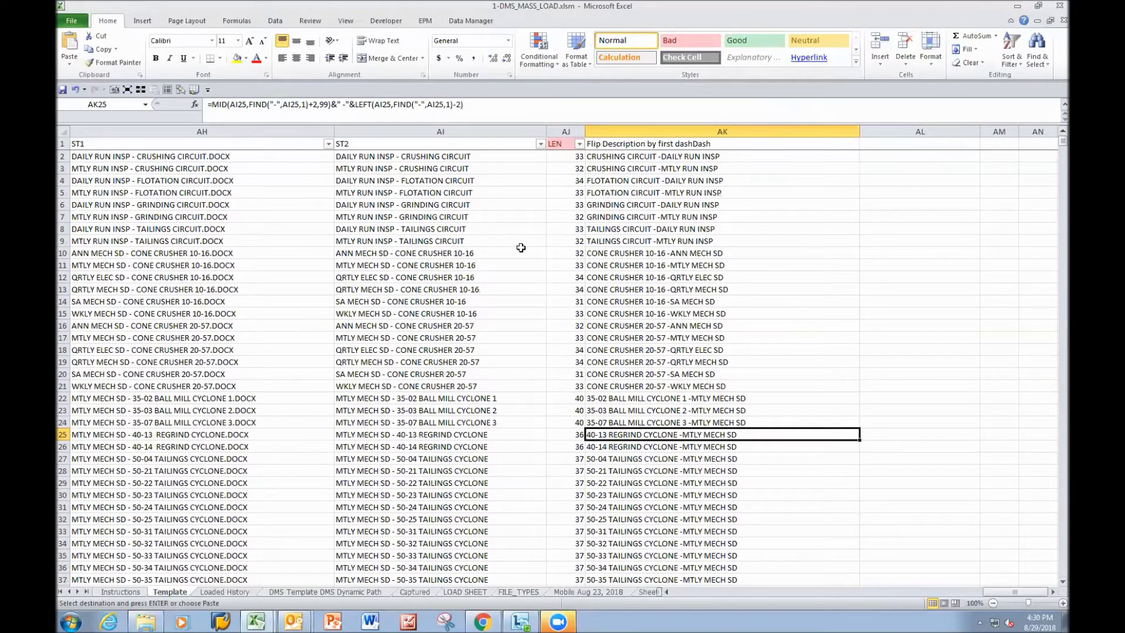
# Look back across the Template columns from the flipped descriptions to the DOCUMENT DESCRIPTION formula in T2
pyautogui.click(421, 175)
pyautogui.press('Left')
pyautogui.press('Left')
pyautogui.press('Left')
pyautogui.press('Left')
pyautogui.press('Left')
pyautogui.press('Left')
pyautogui.press('Left')
pyautogui.press('Left')
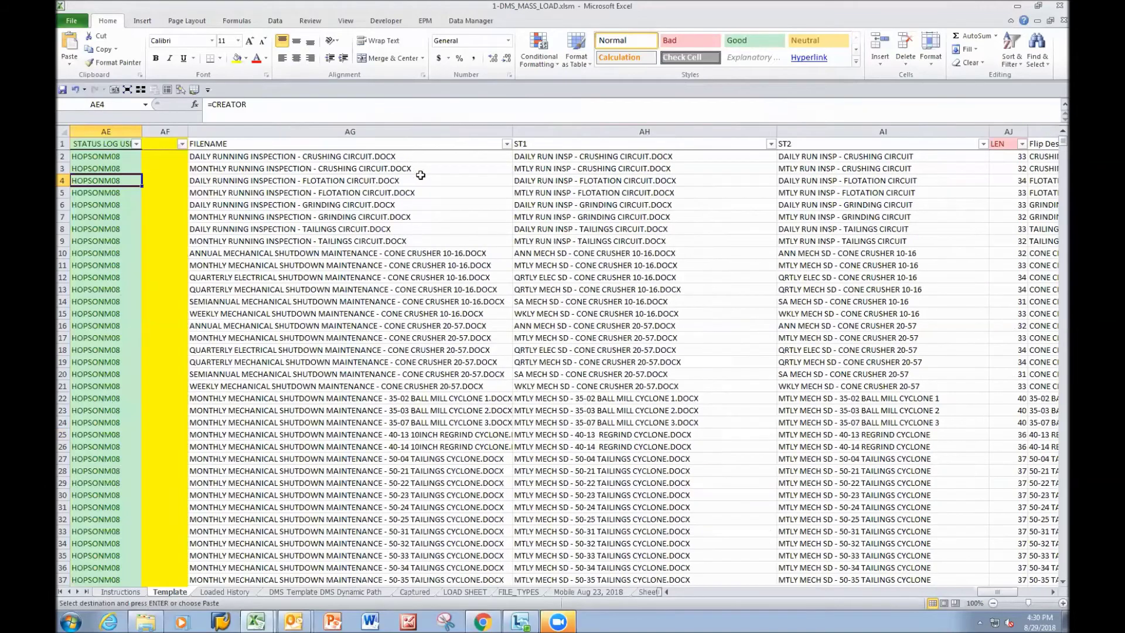
pyautogui.press('Left')
pyautogui.press('Left')
pyautogui.press('Left')
pyautogui.press('Left')
pyautogui.press('Left')
pyautogui.press('Left')
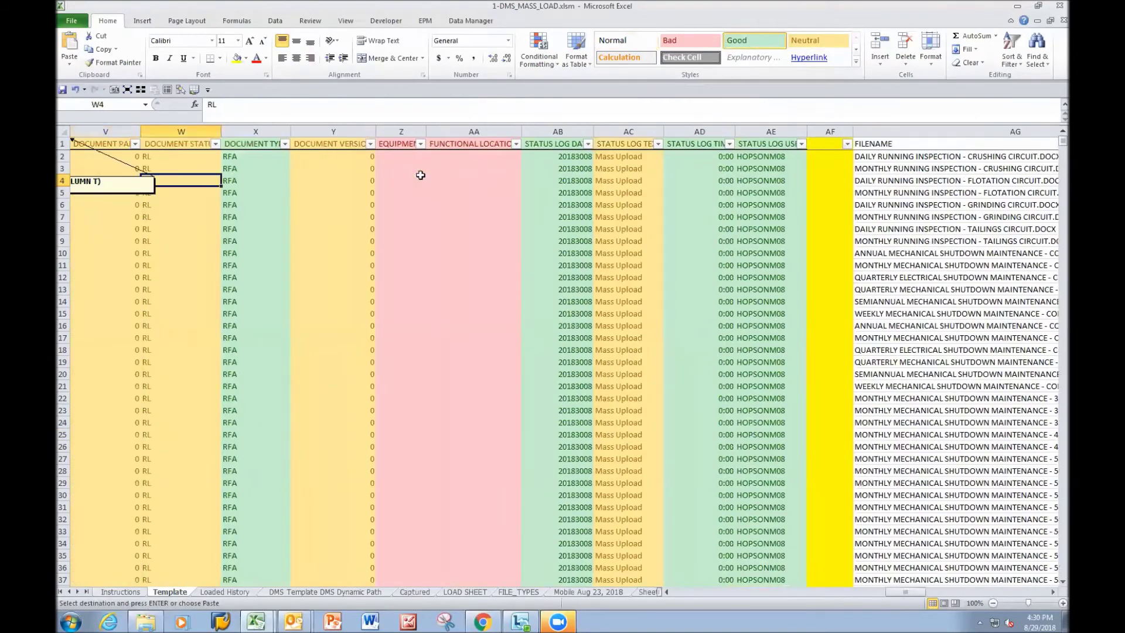
pyautogui.press('Left')
pyautogui.press('Left')
pyautogui.press('Right')
pyautogui.press('Up')
pyautogui.press('Up')
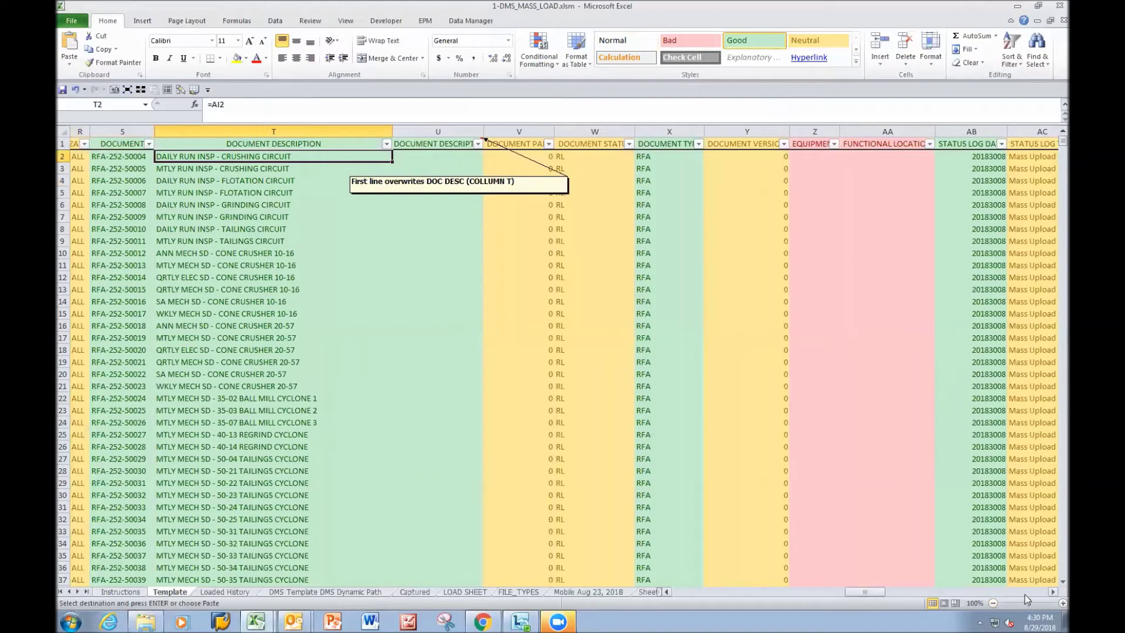
# Examine the full table of filename words and their substitutes on the Instructions sheet, from MECHANICAL down to QUARTERLY
pyautogui.click(135, 591)
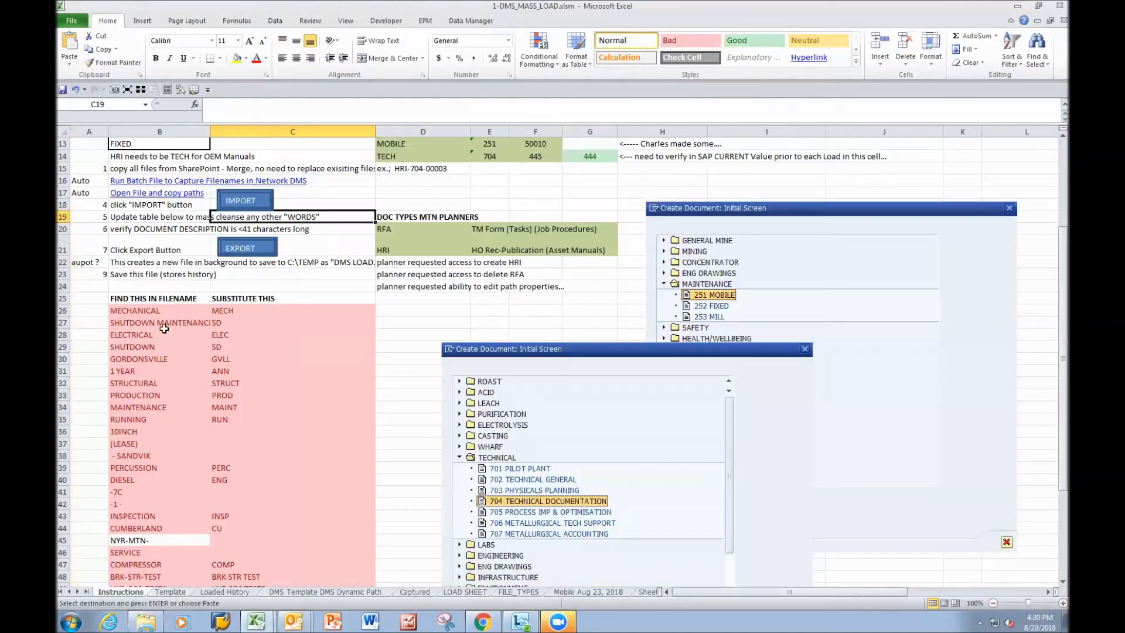
pyautogui.click(200, 318)
pyautogui.click(137, 406)
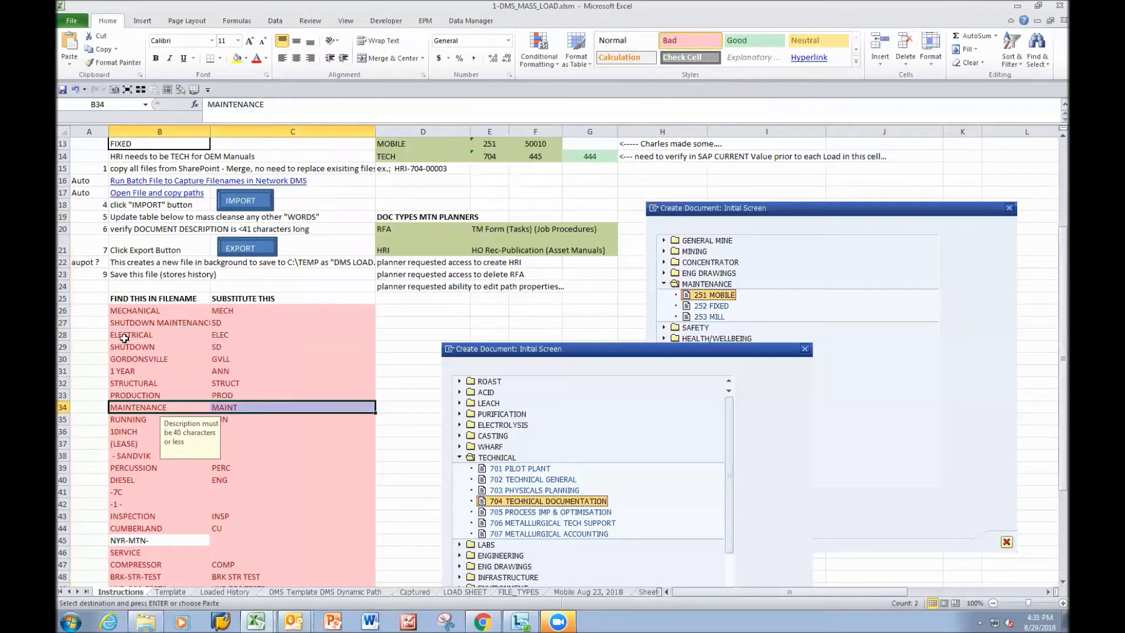
pyautogui.click(130, 330)
pyautogui.click(225, 334)
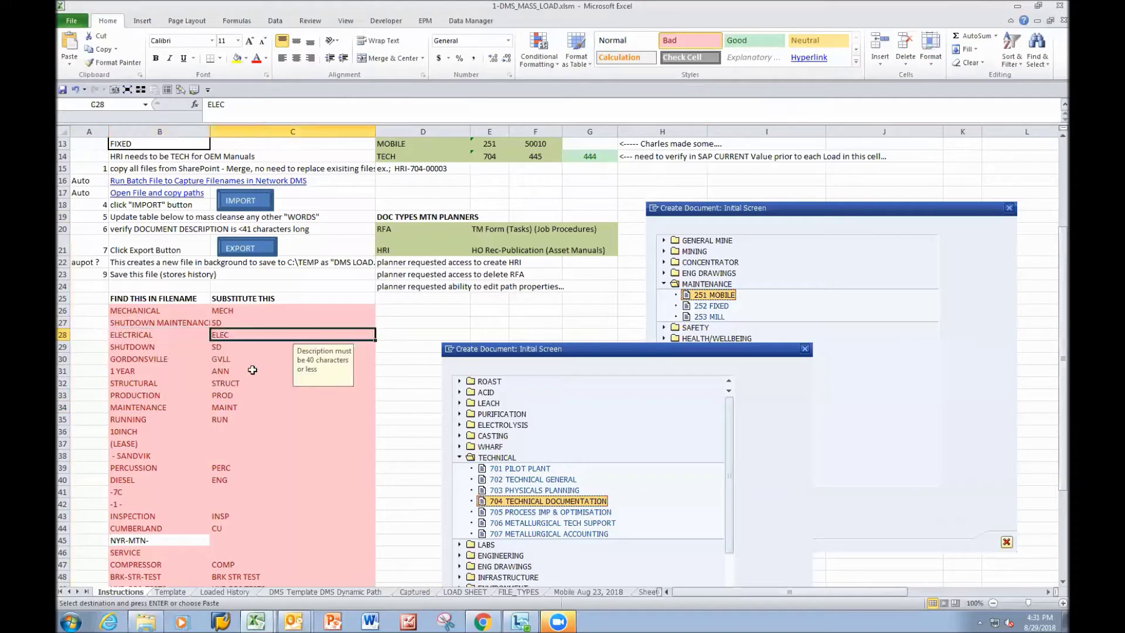
pyautogui.moveTo(142, 310); pyautogui.dragTo(264, 540)
pyautogui.scroll(-4, 261, 510)
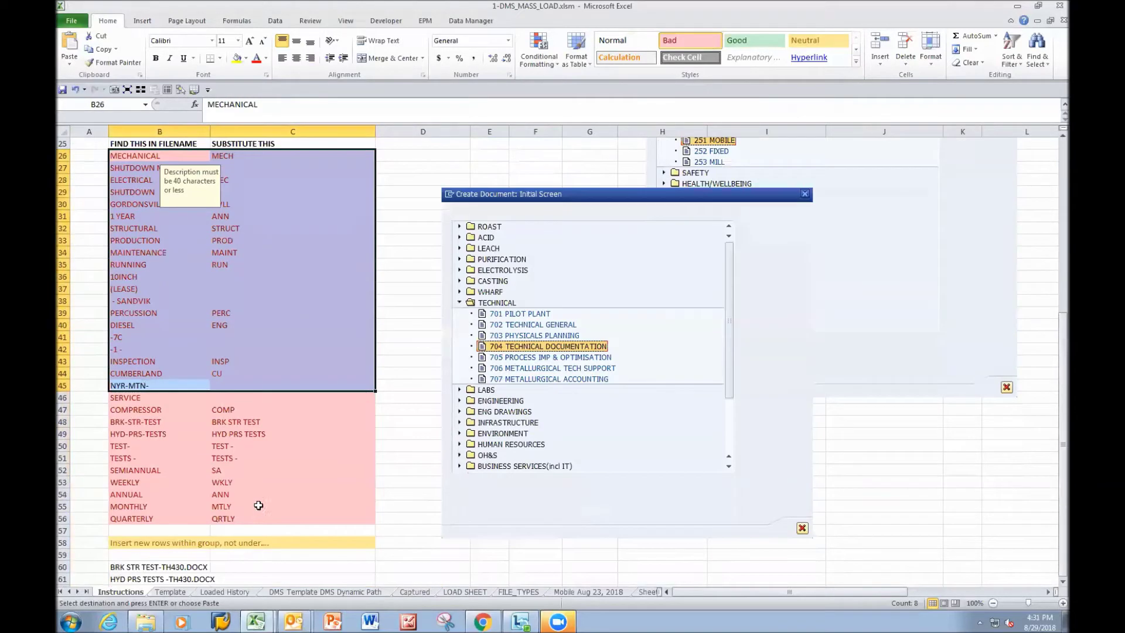
pyautogui.moveTo(149, 517); pyautogui.dragTo(235, 160)
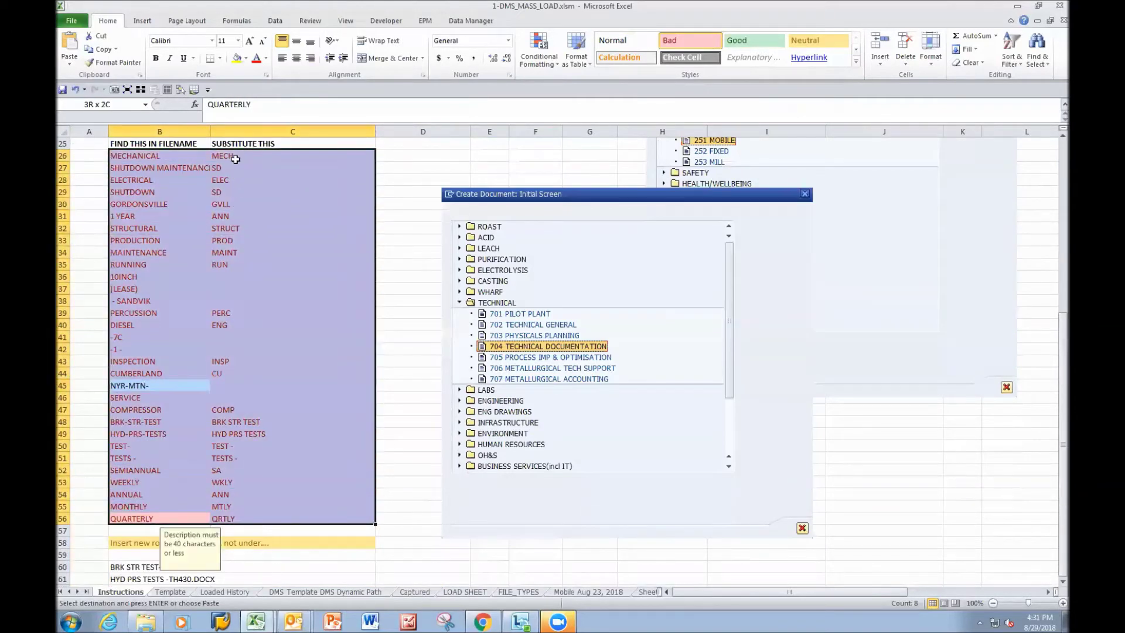
# Compare single word substitutions such as GVLL and MECH with the blank substitute for "- SANDVIK"
pyautogui.click(270, 205)
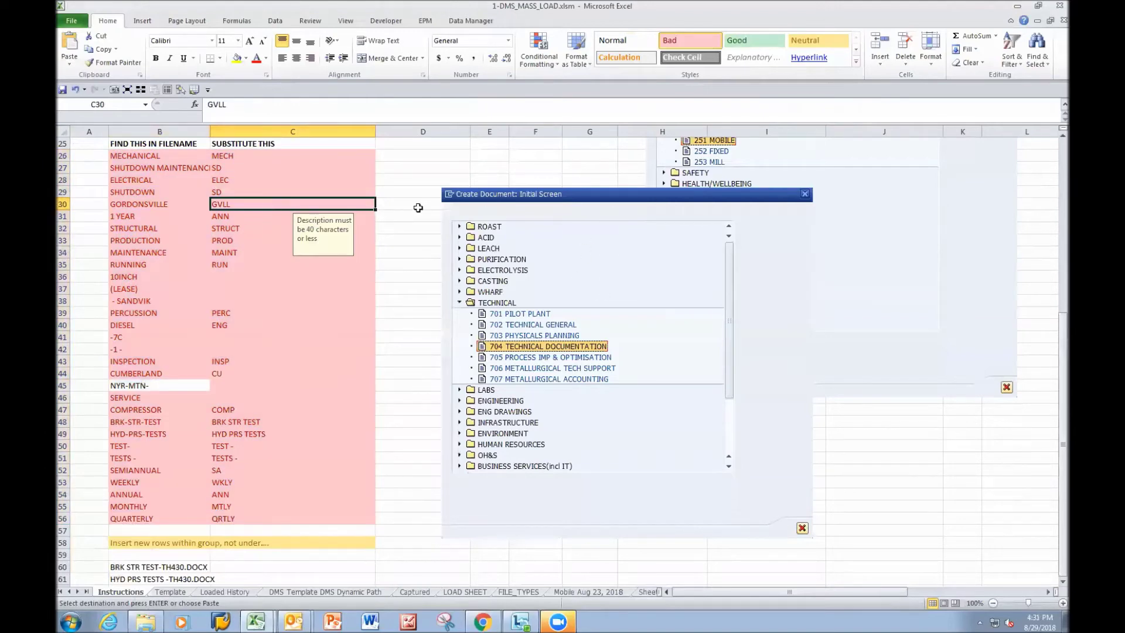
pyautogui.click(130, 158)
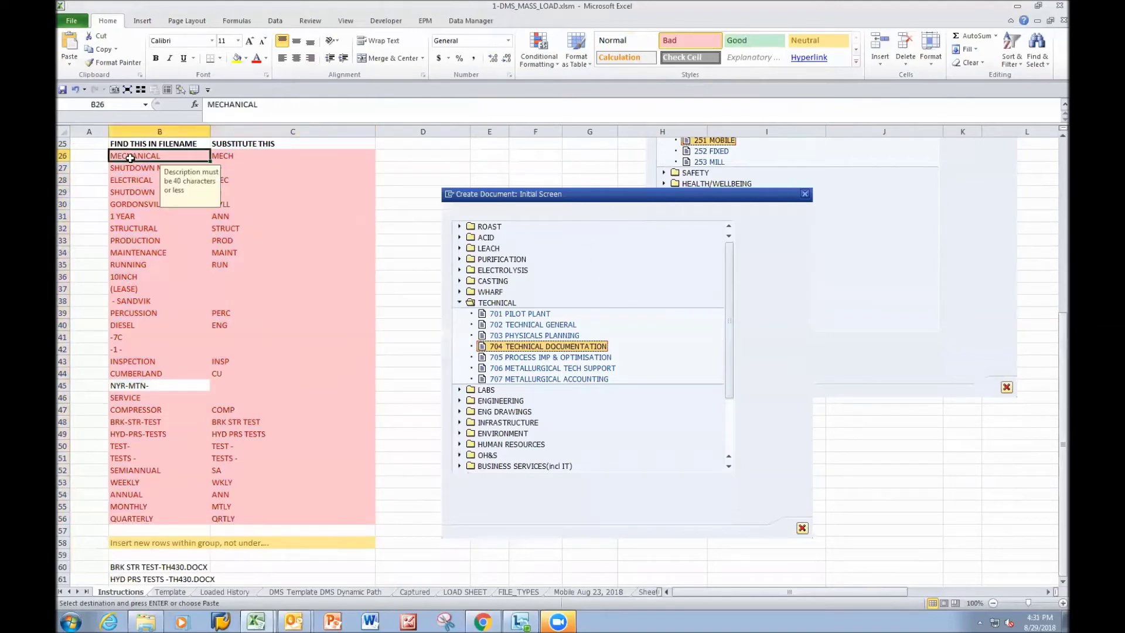
pyautogui.click(244, 160)
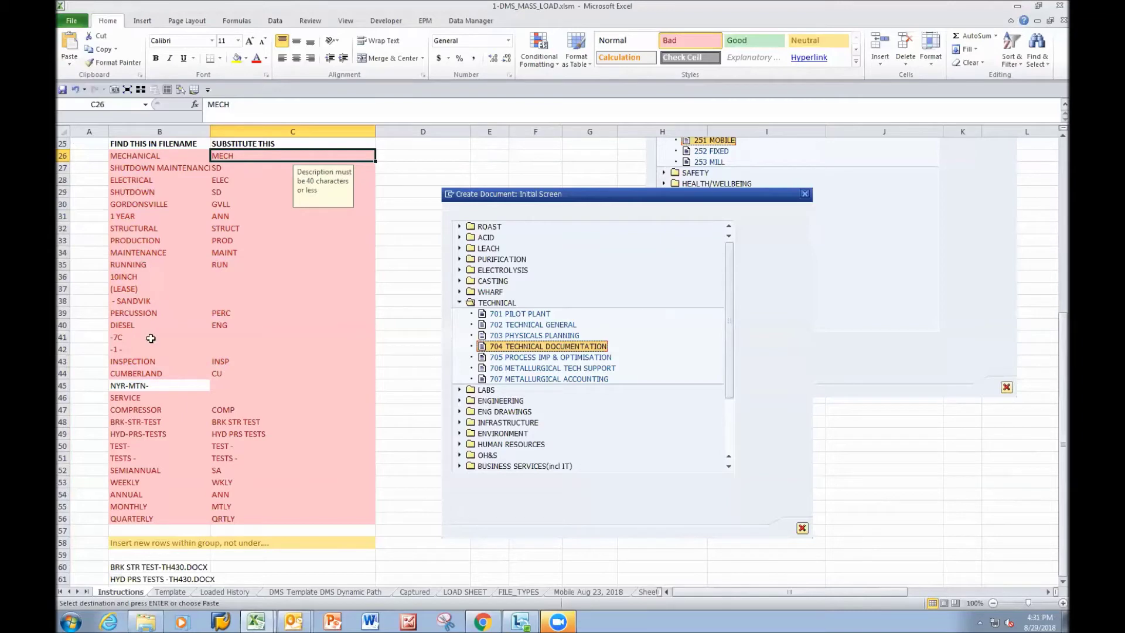
pyautogui.click(288, 303)
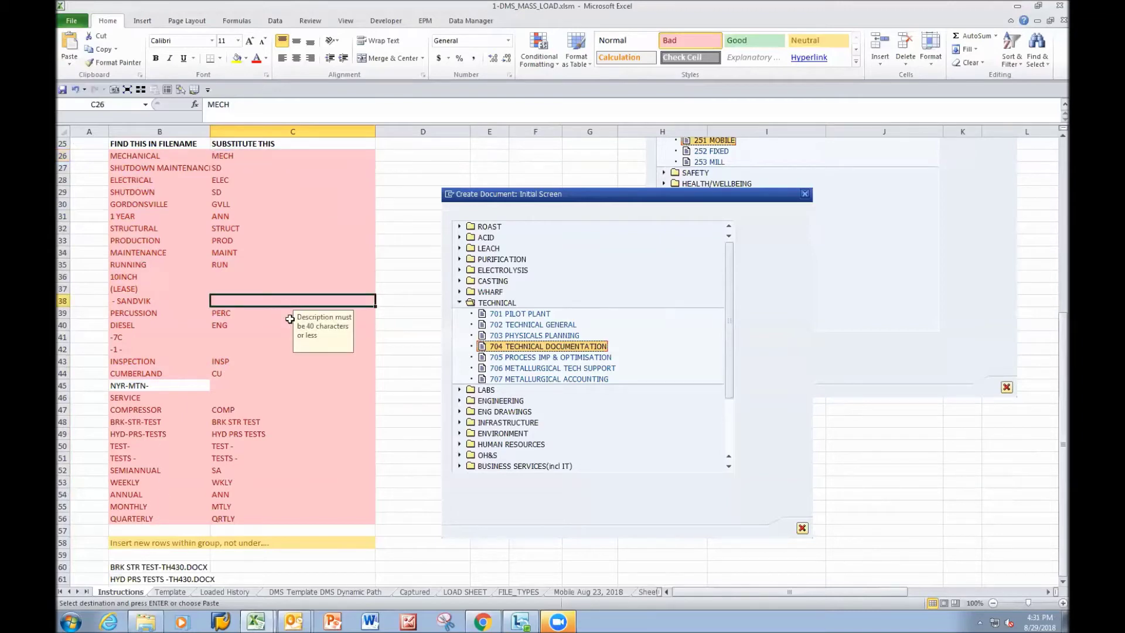
# Set CREATOR SAP USERNAME on the Instructions sheet to the first creator in the list
pyautogui.scroll(3, 285, 328)
pyautogui.scroll(5, 283, 331)
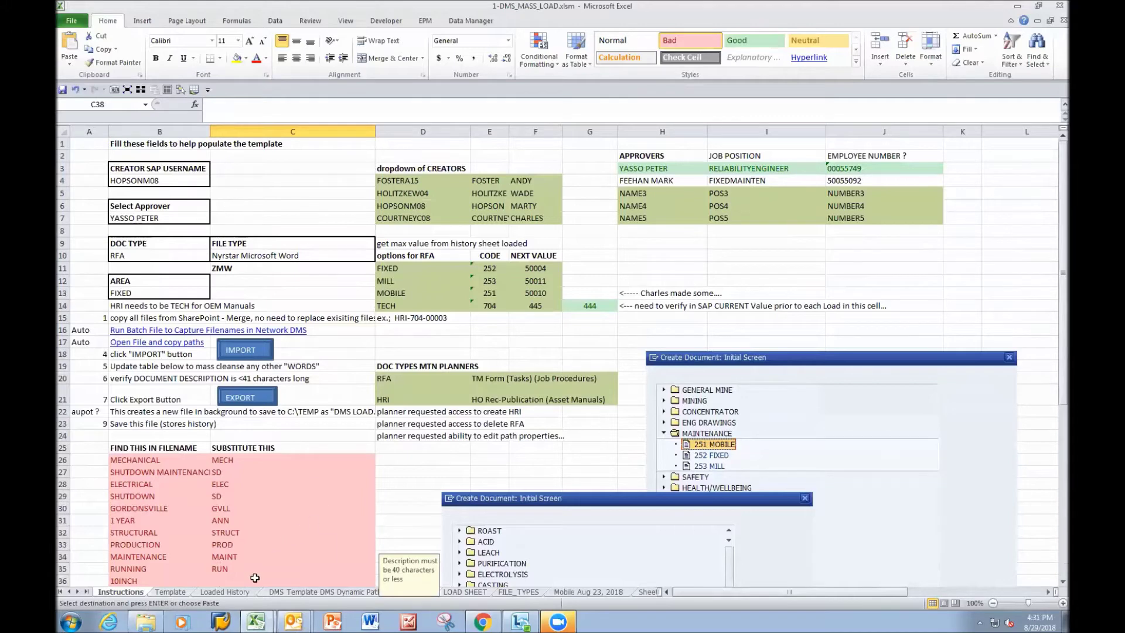
pyautogui.click(141, 171)
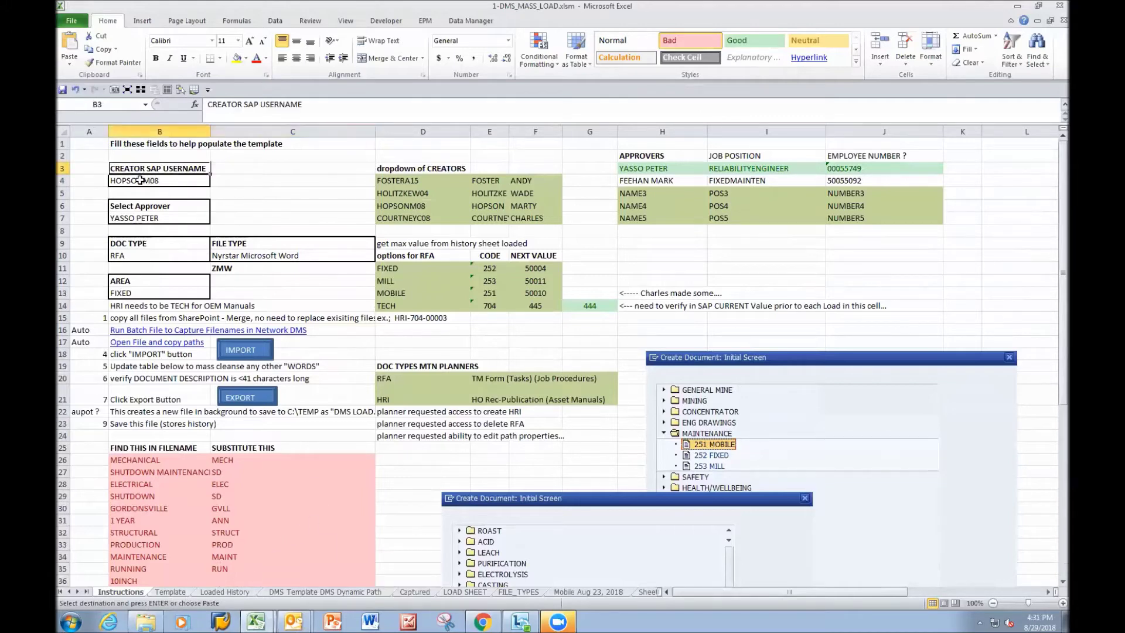
pyautogui.click(140, 181)
pyautogui.click(216, 182)
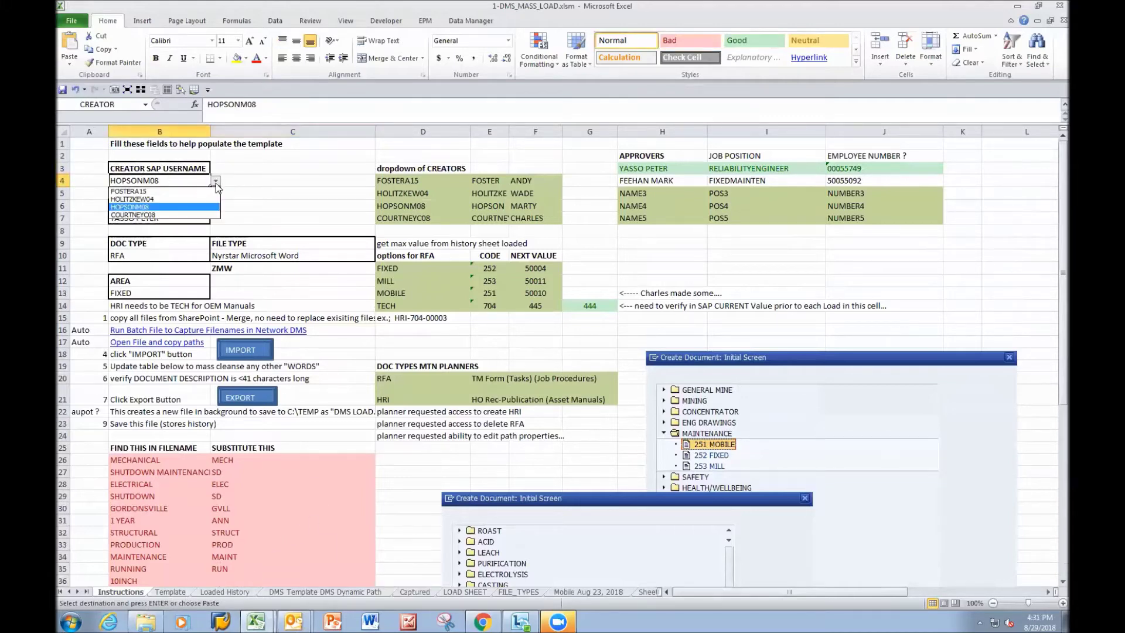
pyautogui.click(130, 192)
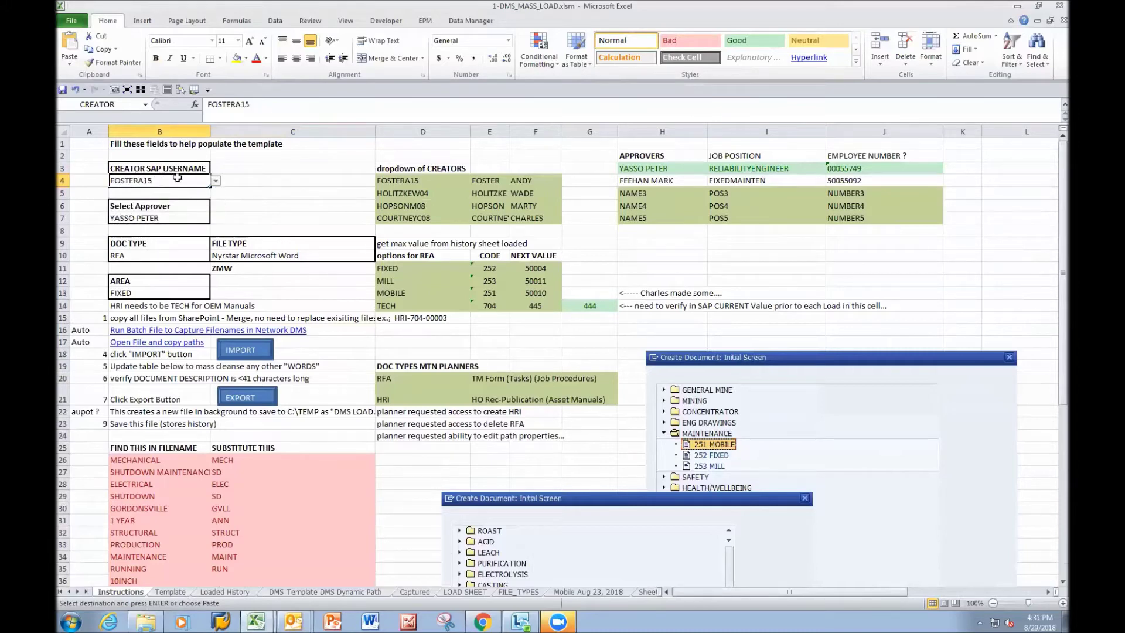
# Check the creator's username in the user columns of the Template sheet, then return to the Instructions sheet
pyautogui.click(175, 593)
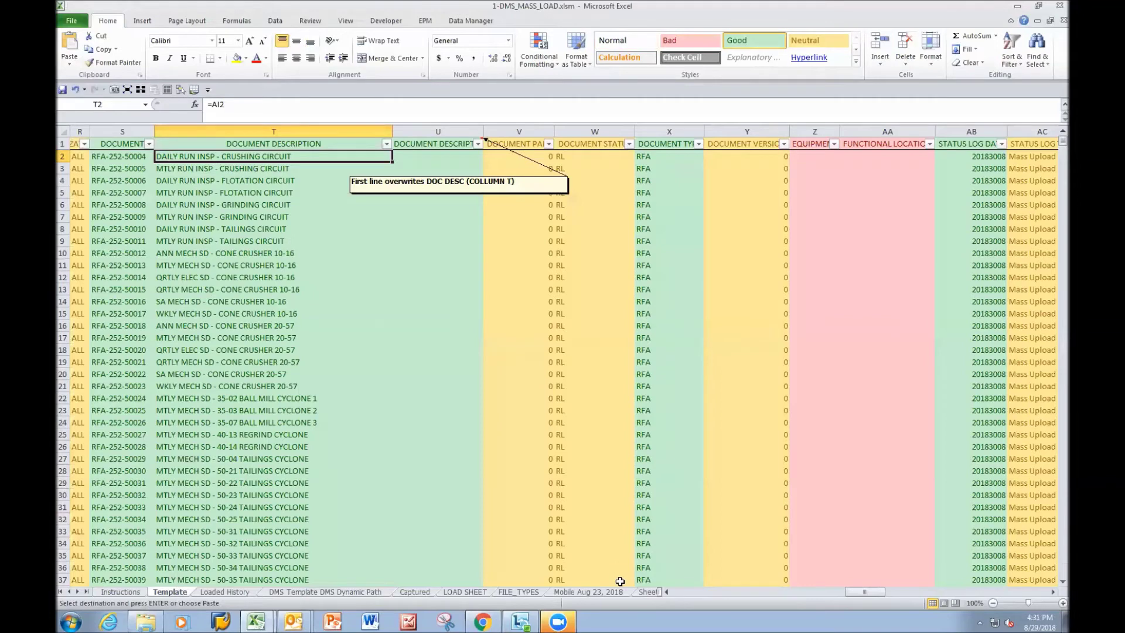
pyautogui.click(690, 591)
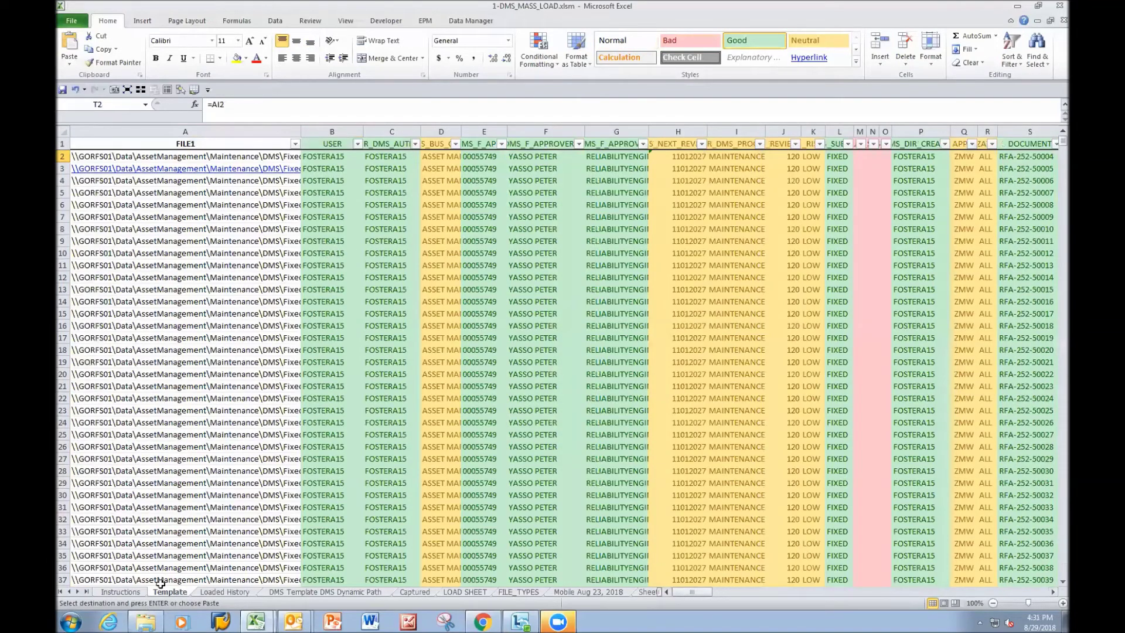
pyautogui.click(136, 592)
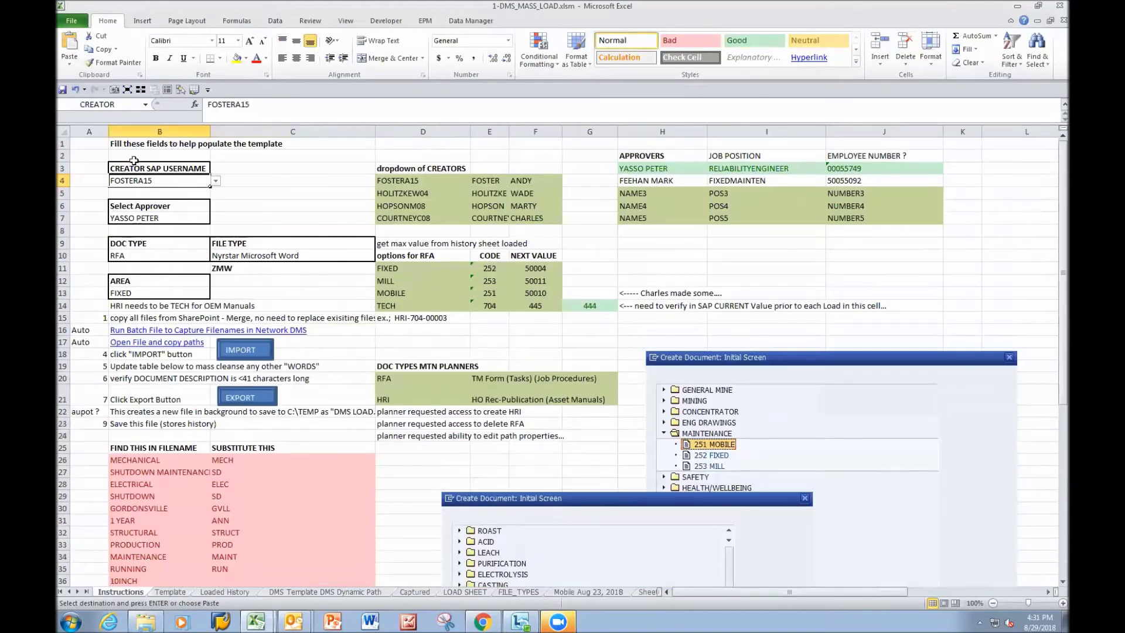
# Set the AREA field to MOBILE
pyautogui.click(145, 293)
pyautogui.click(216, 294)
pyautogui.click(146, 319)
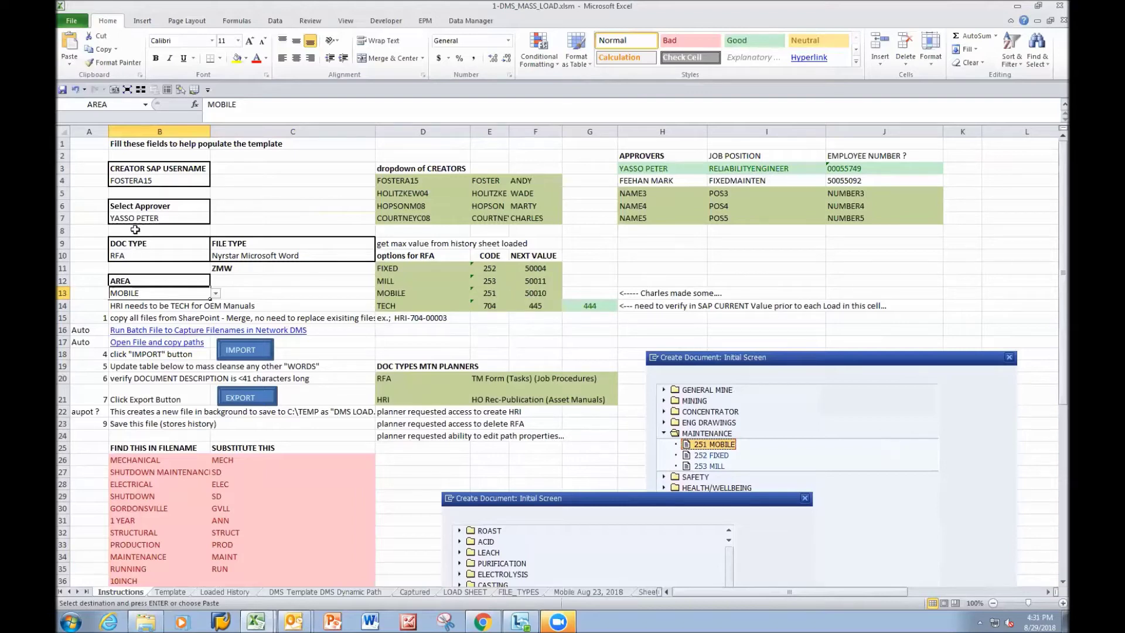
# Review the available DOC TYPE and FILE TYPE options, keeping RFA and Nyrstar Microsoft Word
pyautogui.click(184, 256)
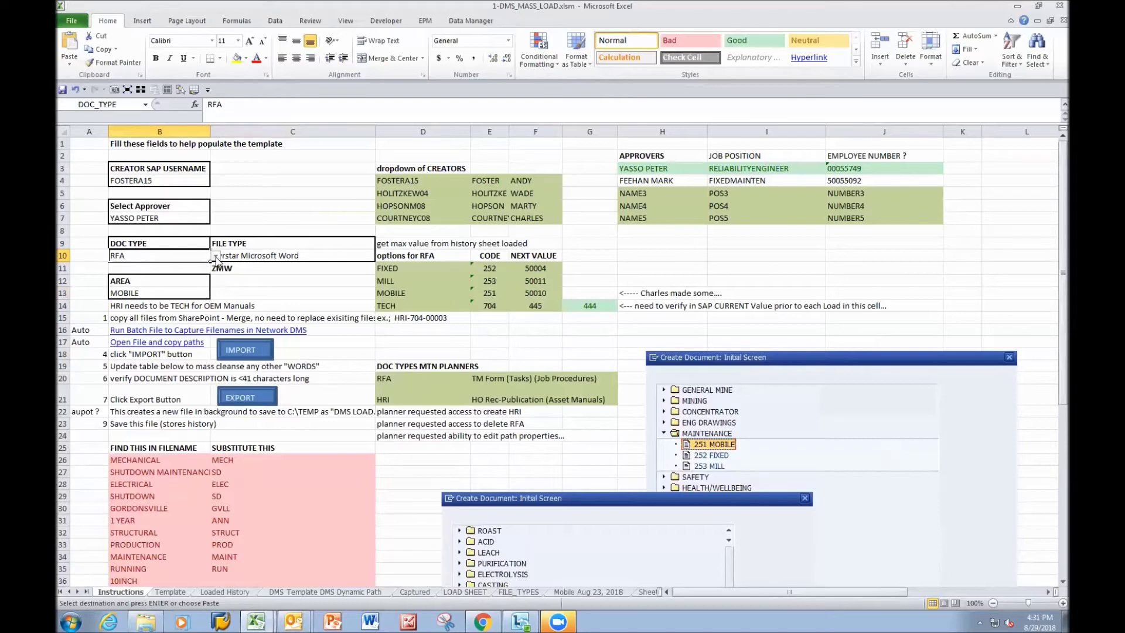
pyautogui.click(216, 256)
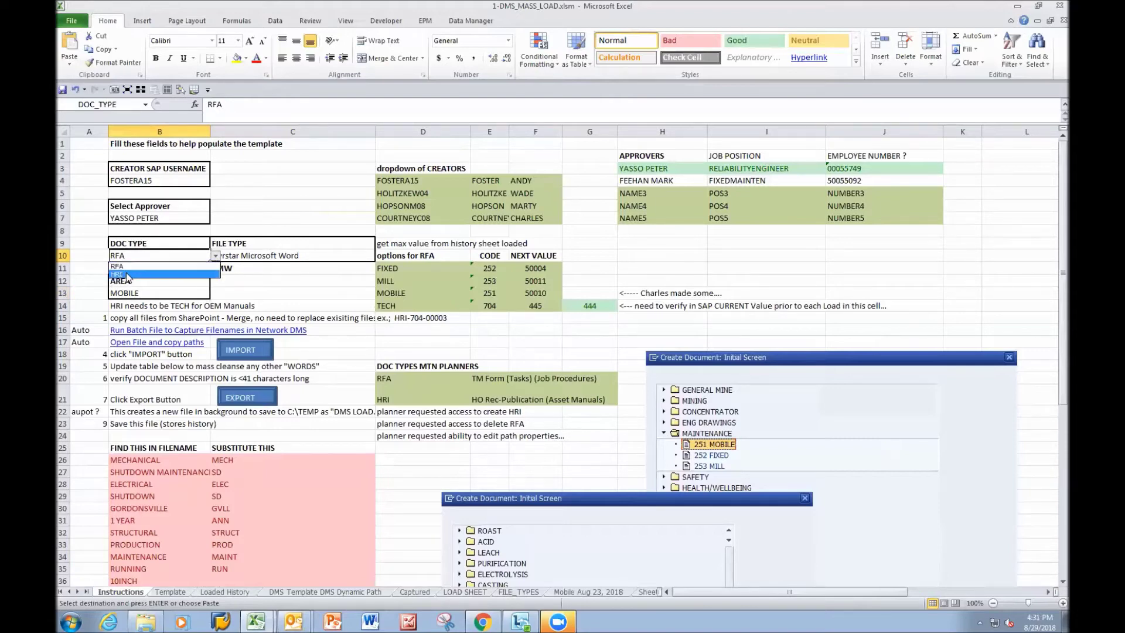
pyautogui.click(145, 258)
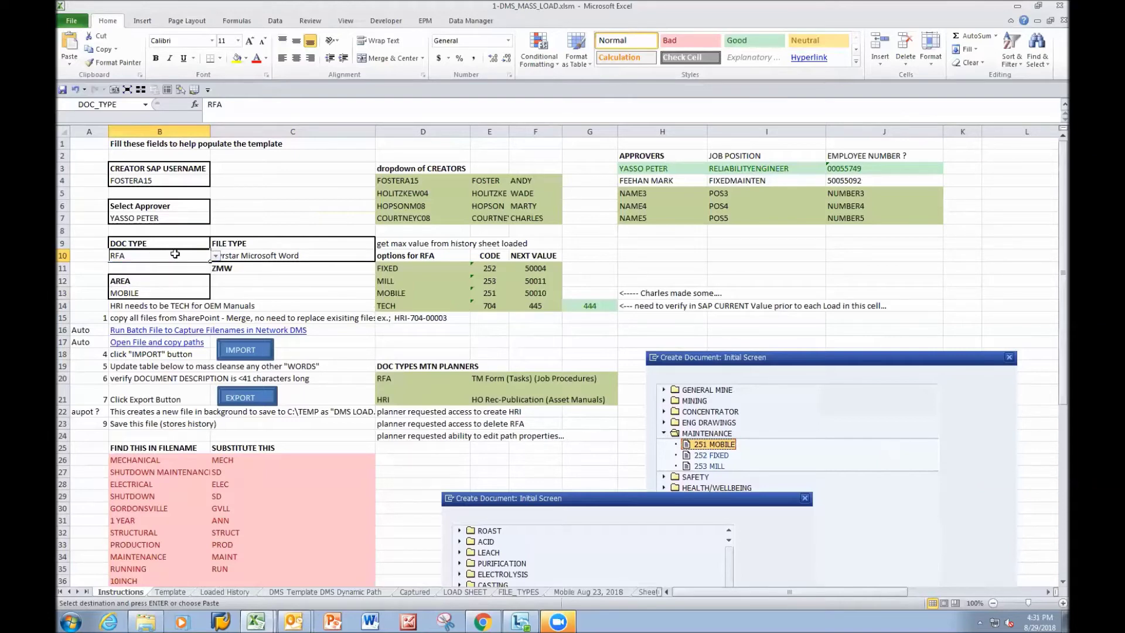
pyautogui.click(283, 256)
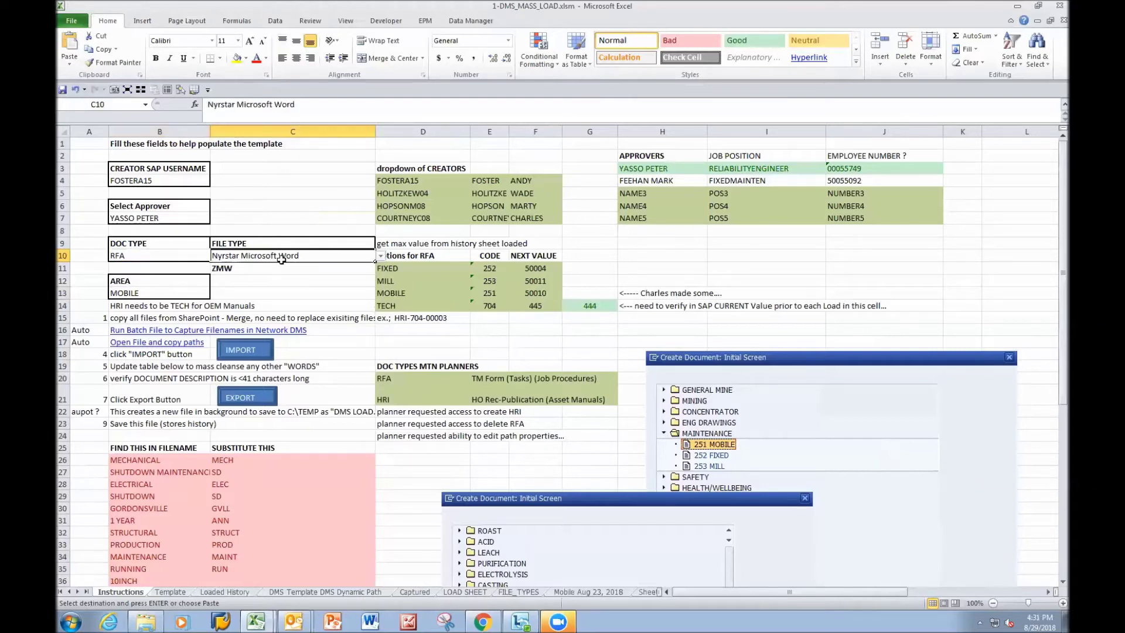
pyautogui.click(380, 258)
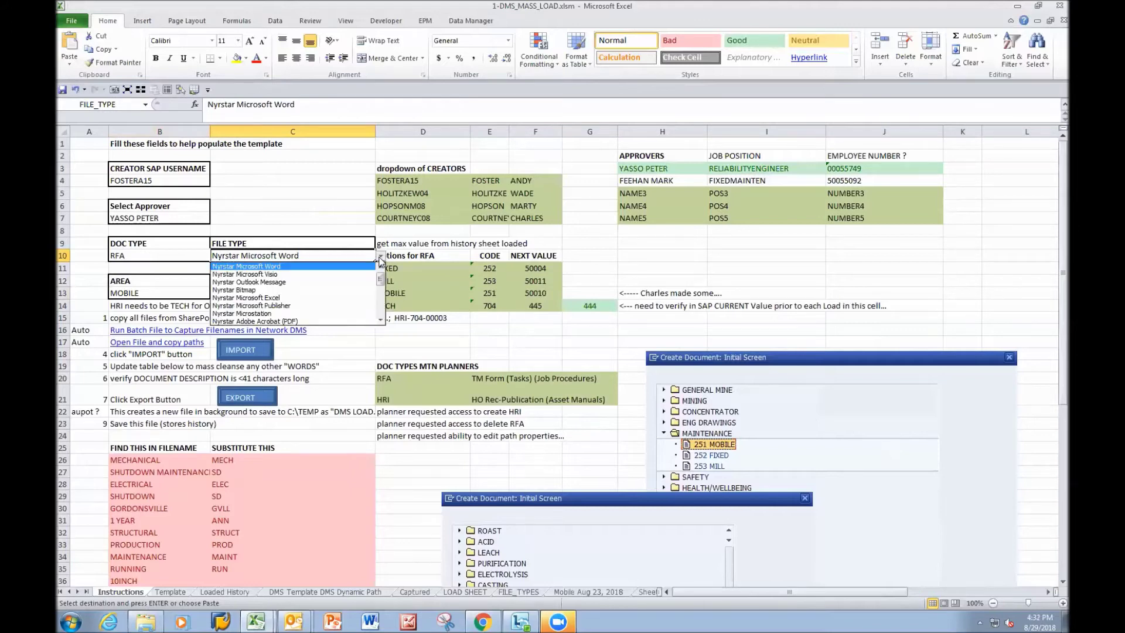
pyautogui.click(380, 258)
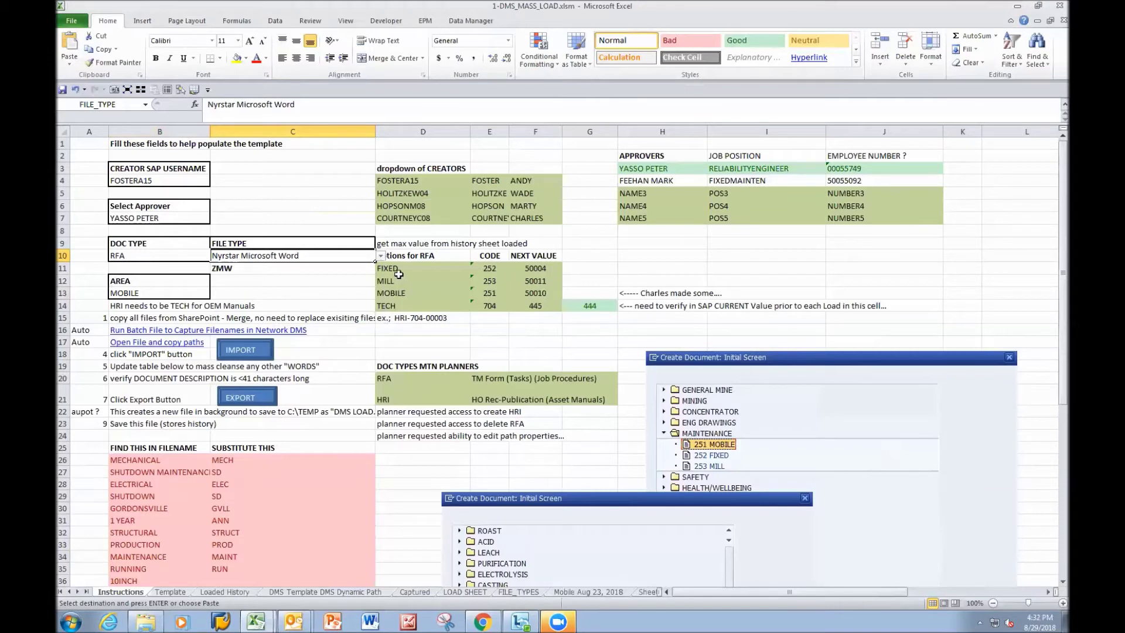
# Examine the NEXT VALUE formula for the MOBILE area and the Loaded History sheet
pyautogui.click(400, 295)
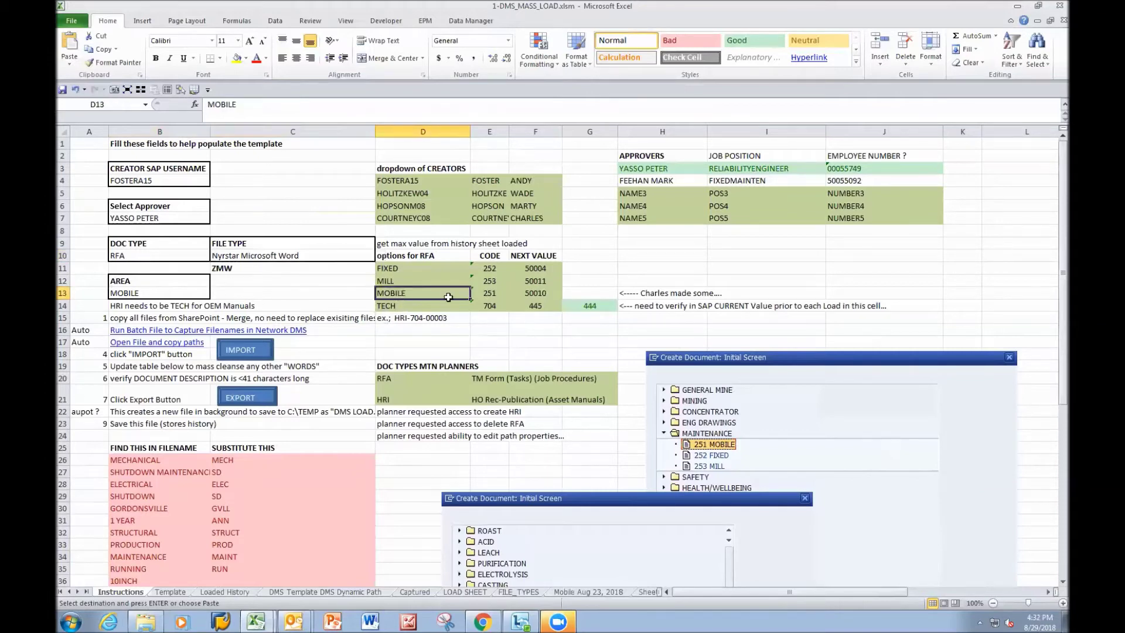
pyautogui.click(538, 295)
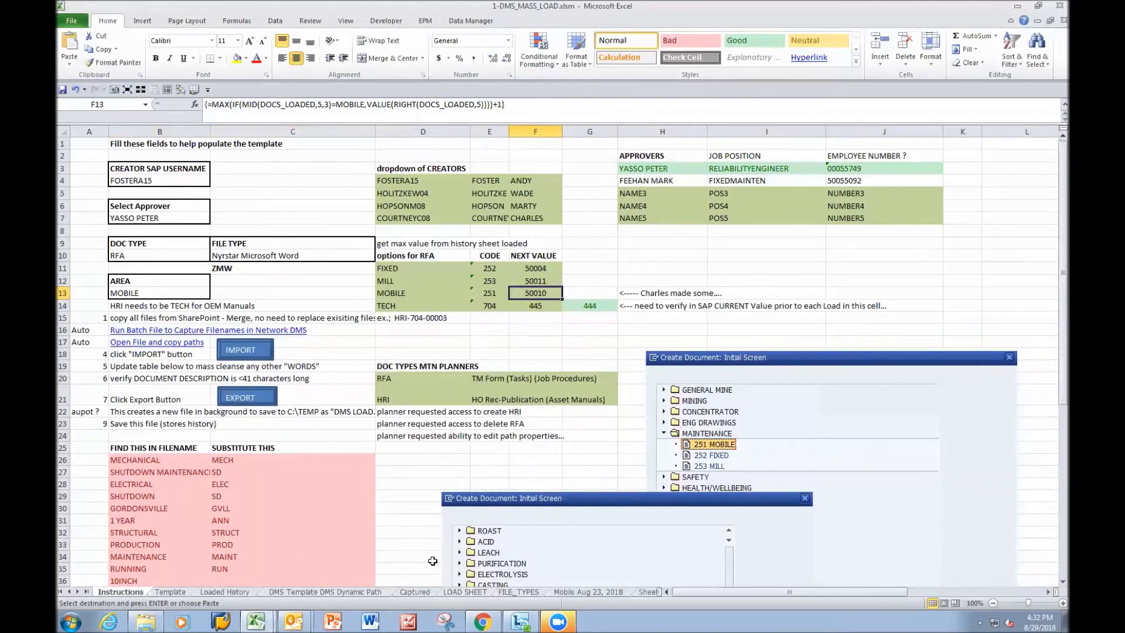
pyautogui.click(226, 592)
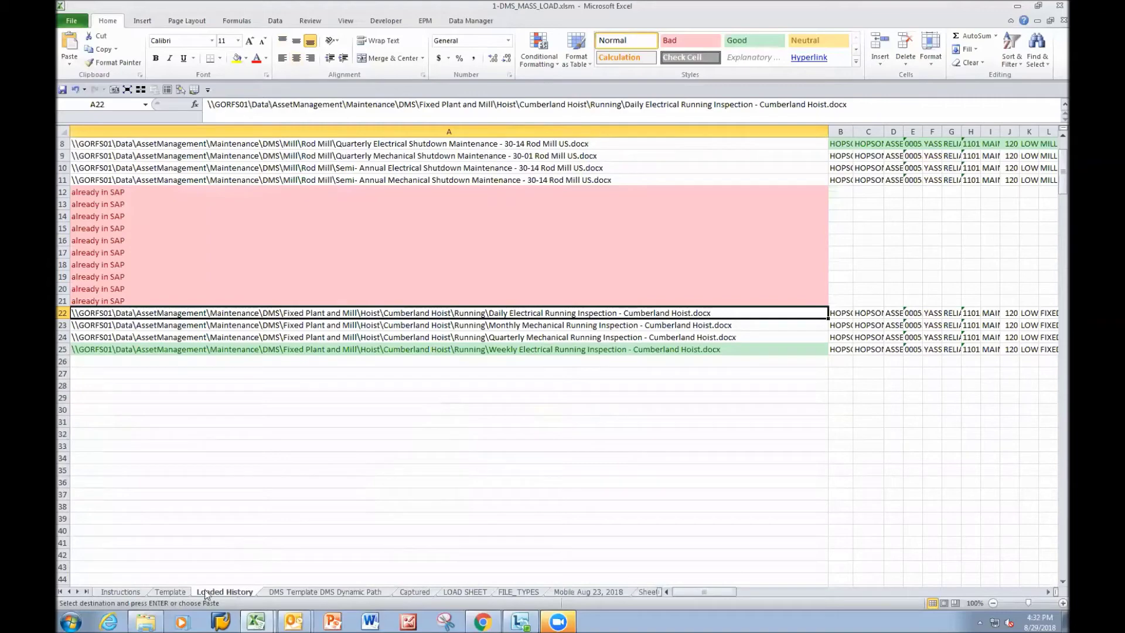
pyautogui.click(171, 592)
pyautogui.click(127, 593)
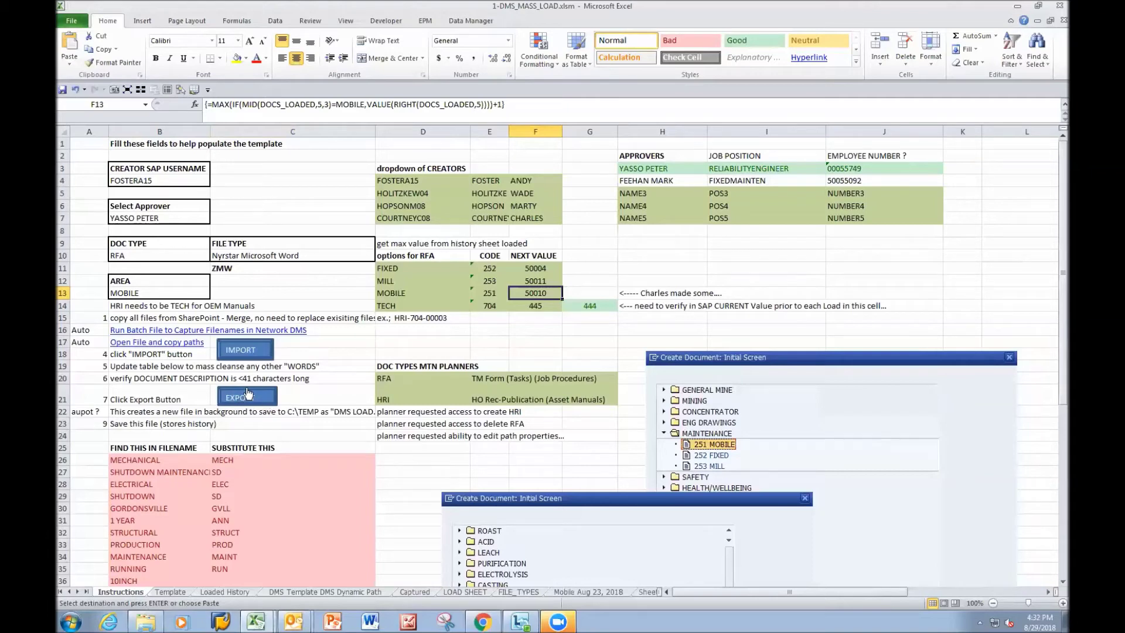
# Inspect the LOAD SHEET, the Template sheet's MOBILE entries and the DMS Template DMS Dynamic Path sheet
pyautogui.click(465, 592)
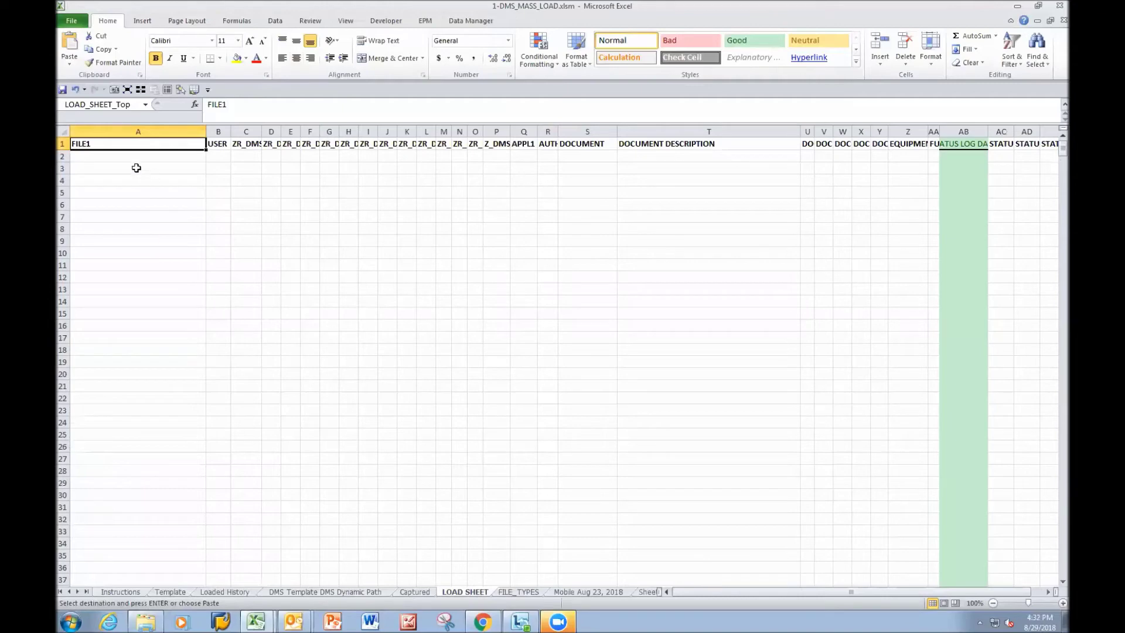
pyautogui.click(121, 592)
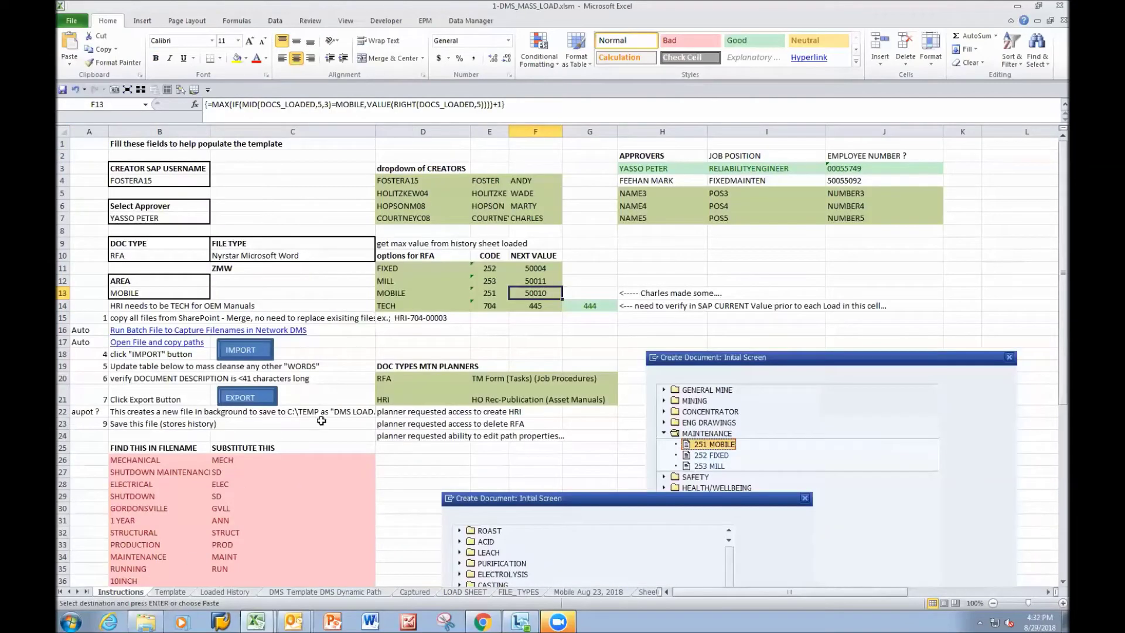
pyautogui.click(176, 593)
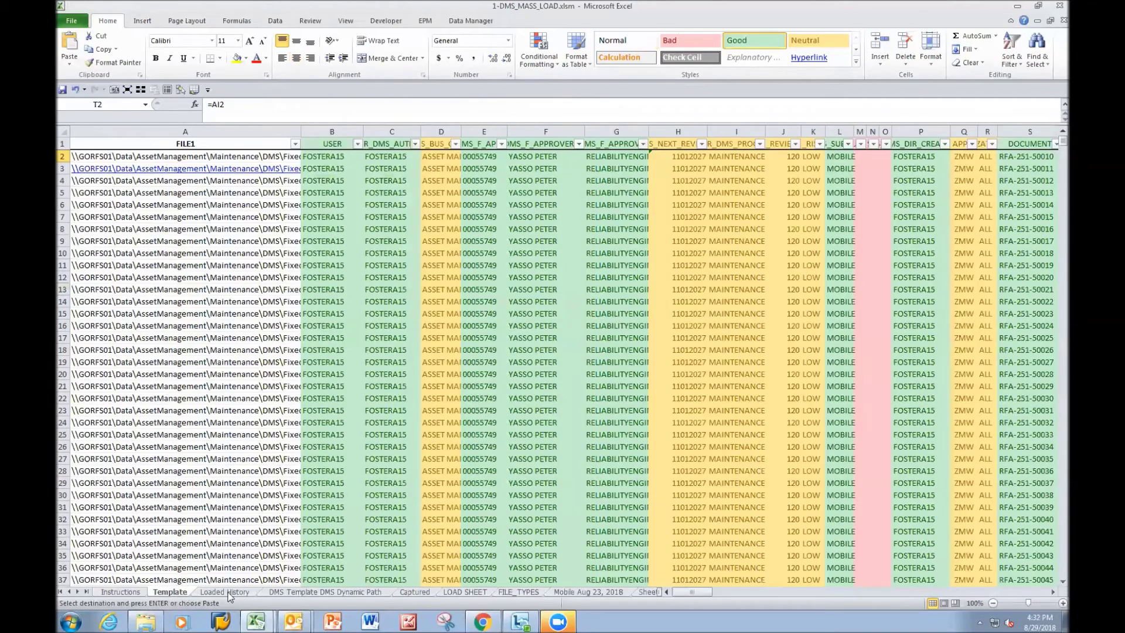
pyautogui.click(119, 593)
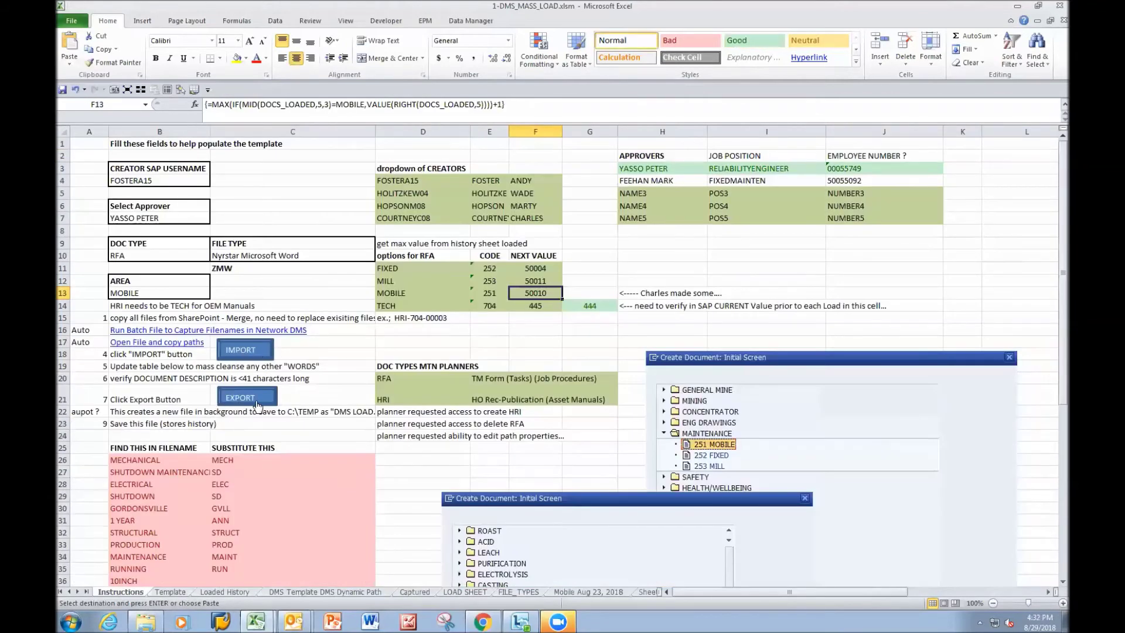
pyautogui.click(341, 594)
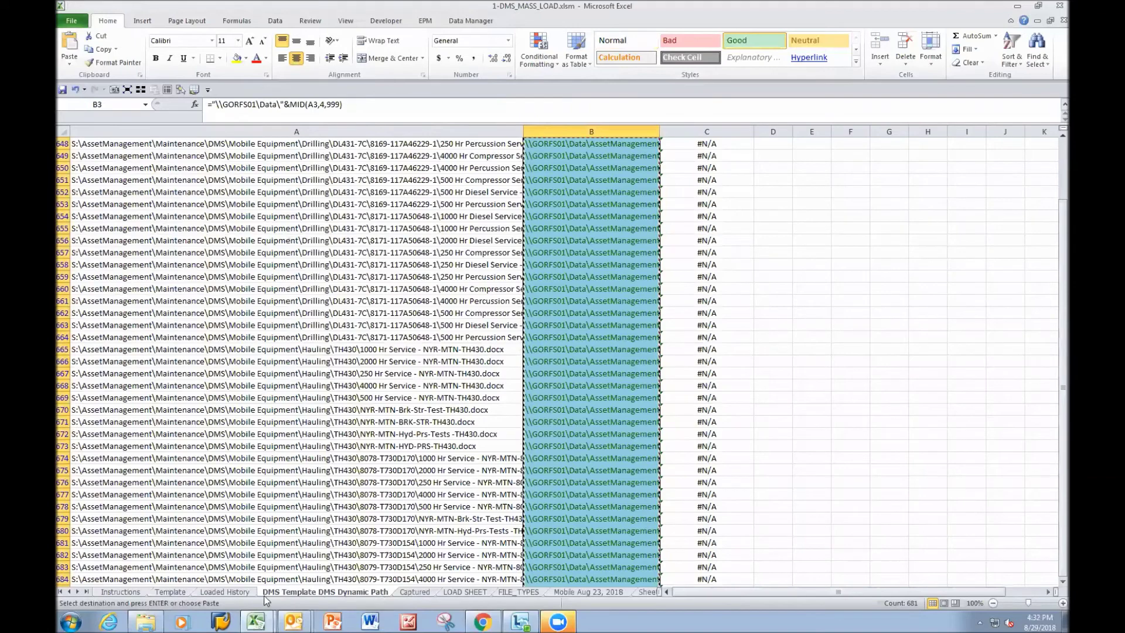
# Export the load sheet from the Instructions sheet, replacing the existing C:\temp\DMS LOAD.xlsx file
pyautogui.click(170, 593)
pyautogui.click(120, 592)
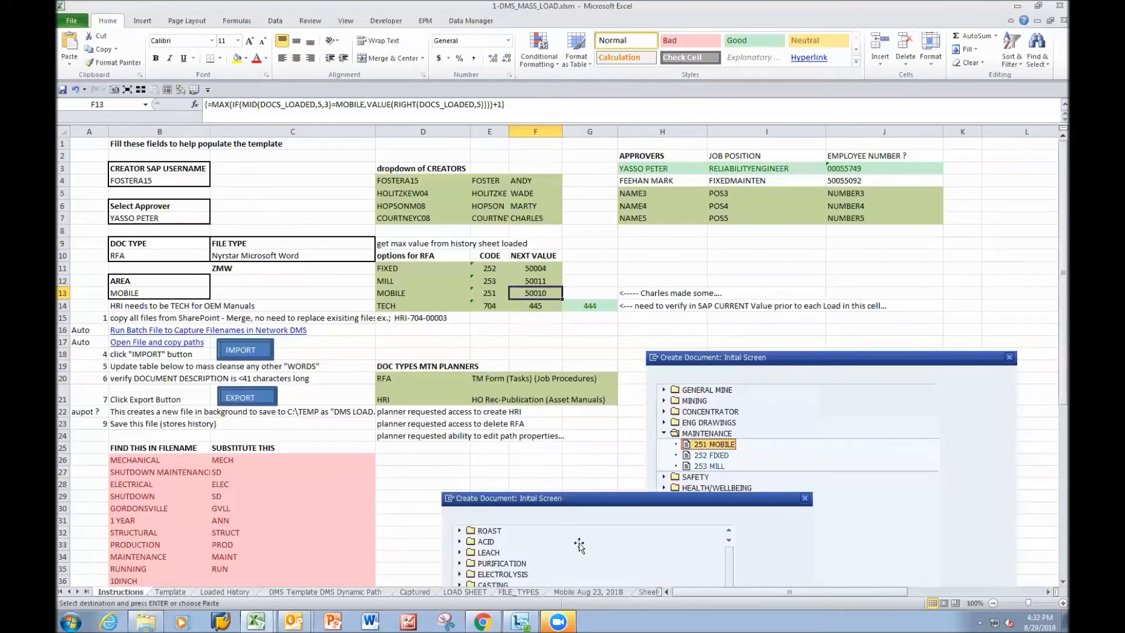
pyautogui.click(245, 397)
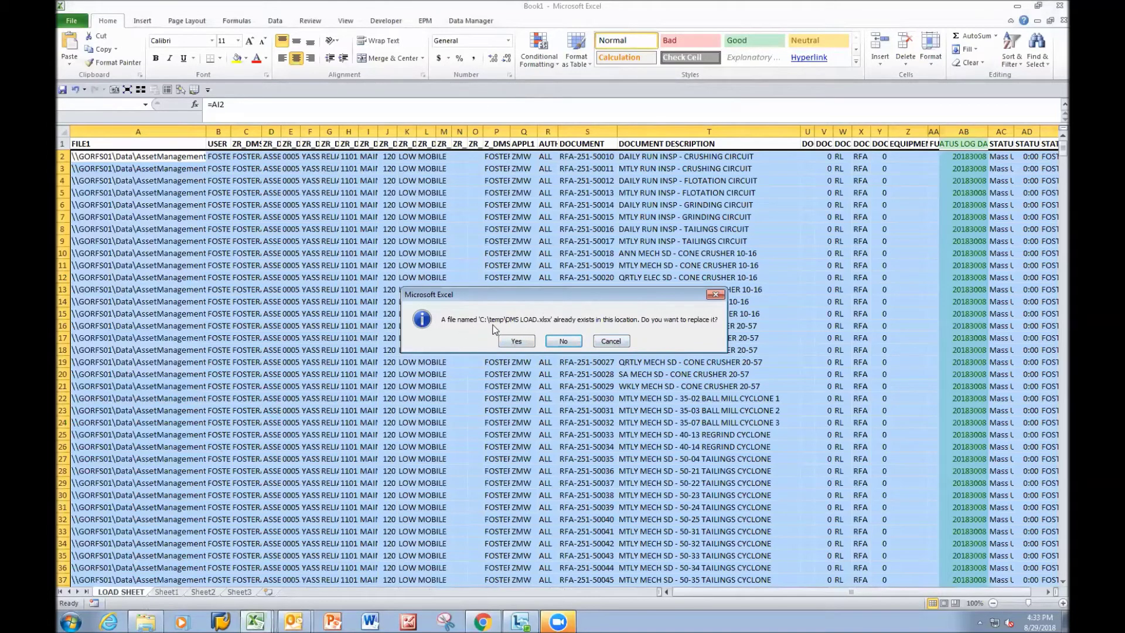
pyautogui.click(517, 342)
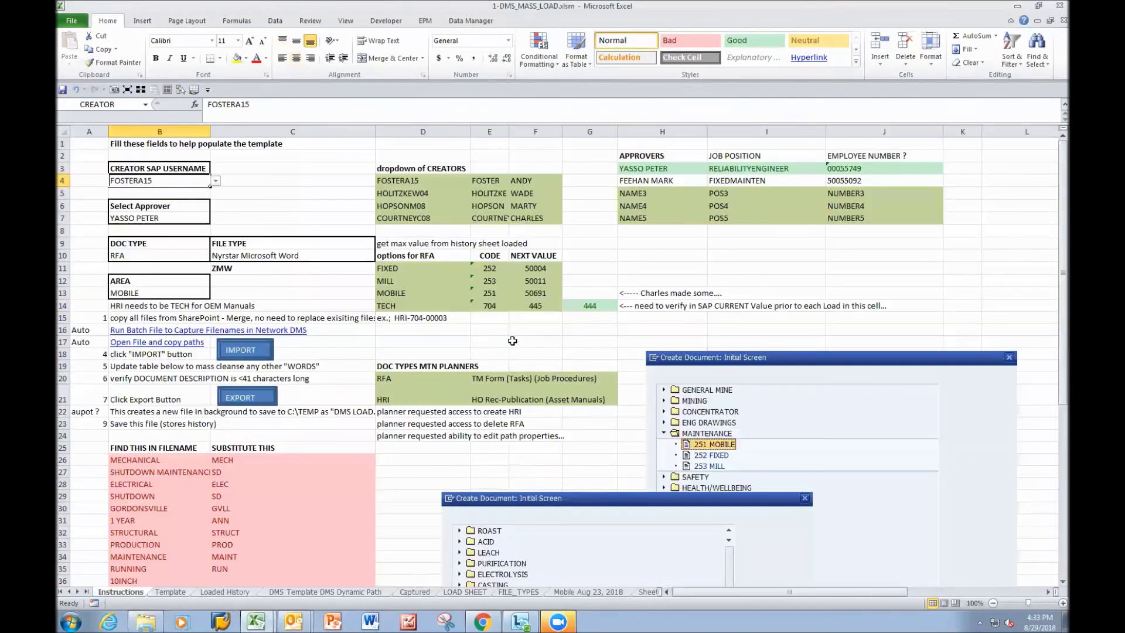
# Clear the newly logged MOBILE entries from row 26 downward on the Loaded History sheet
pyautogui.click(170, 593)
pyautogui.click(166, 202)
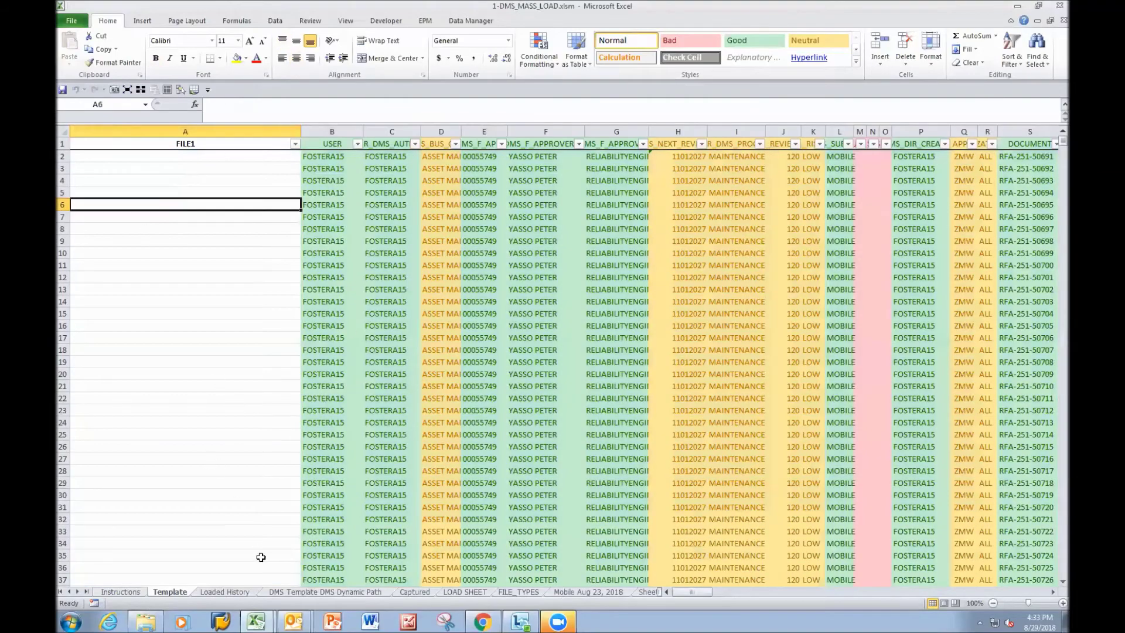
pyautogui.click(225, 592)
pyautogui.scroll(-5, 246, 501)
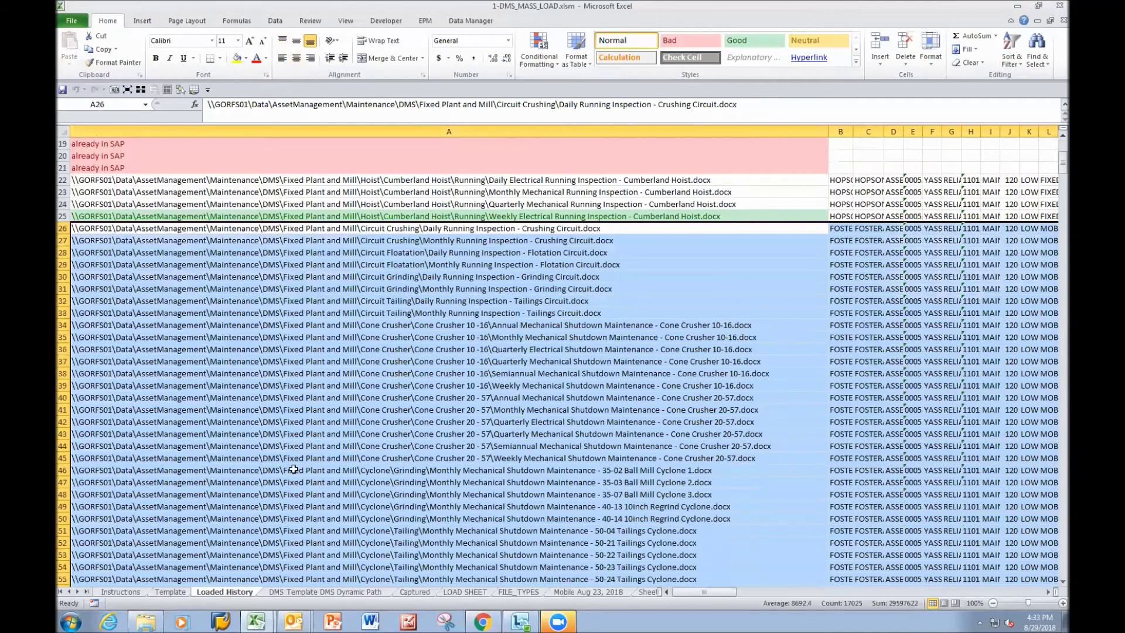
pyautogui.scroll(5, 332, 442)
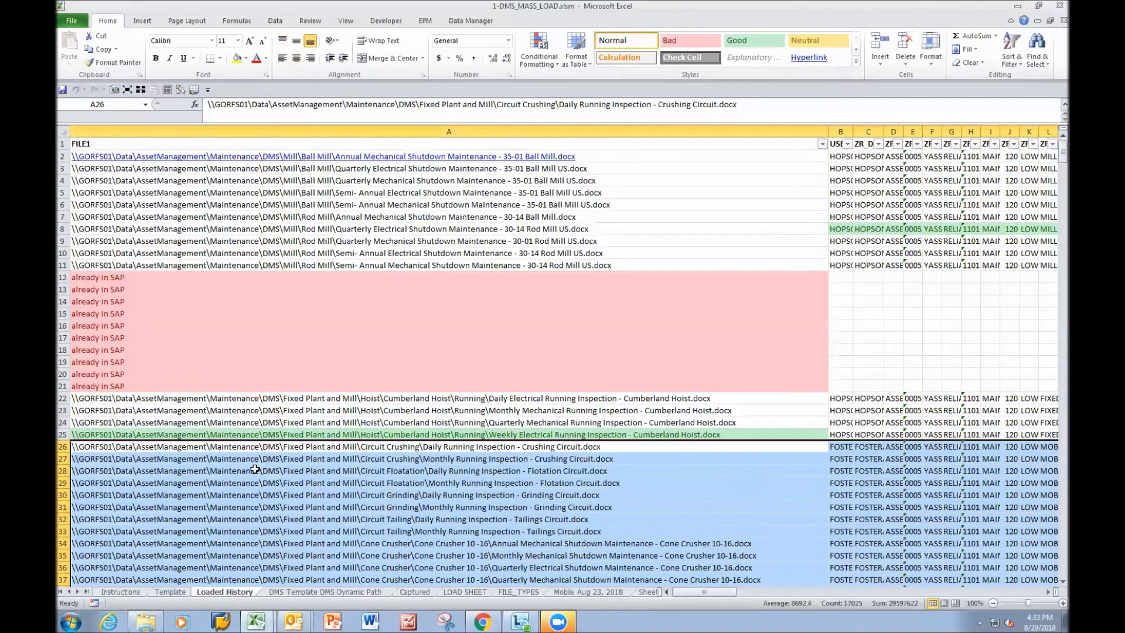
pyautogui.scroll(-3, 275, 475)
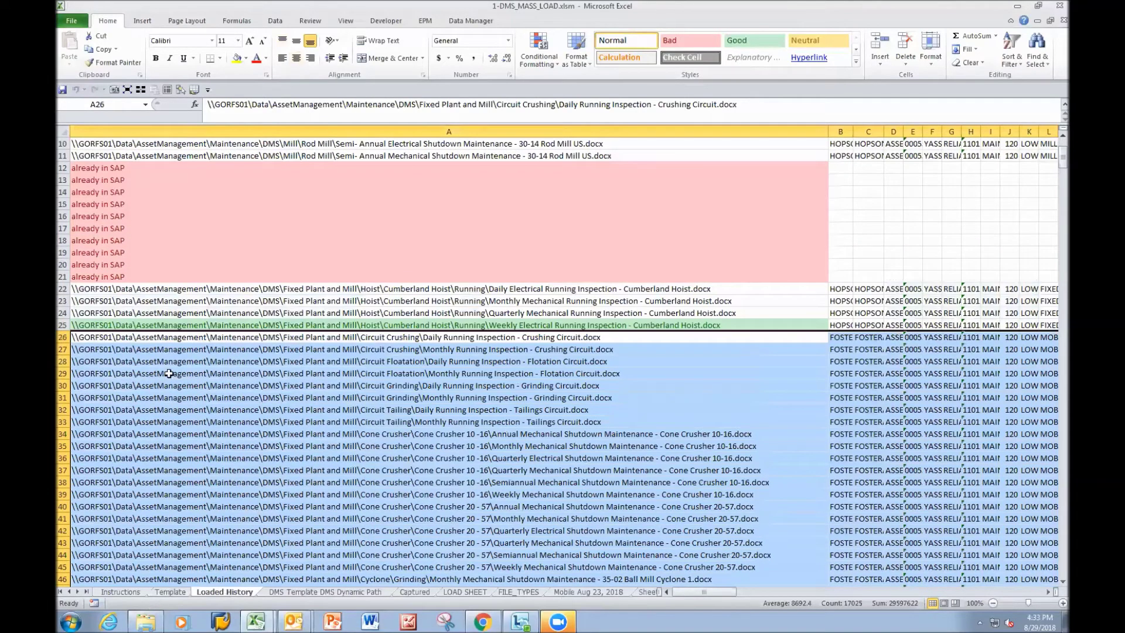
pyautogui.press('Delete')
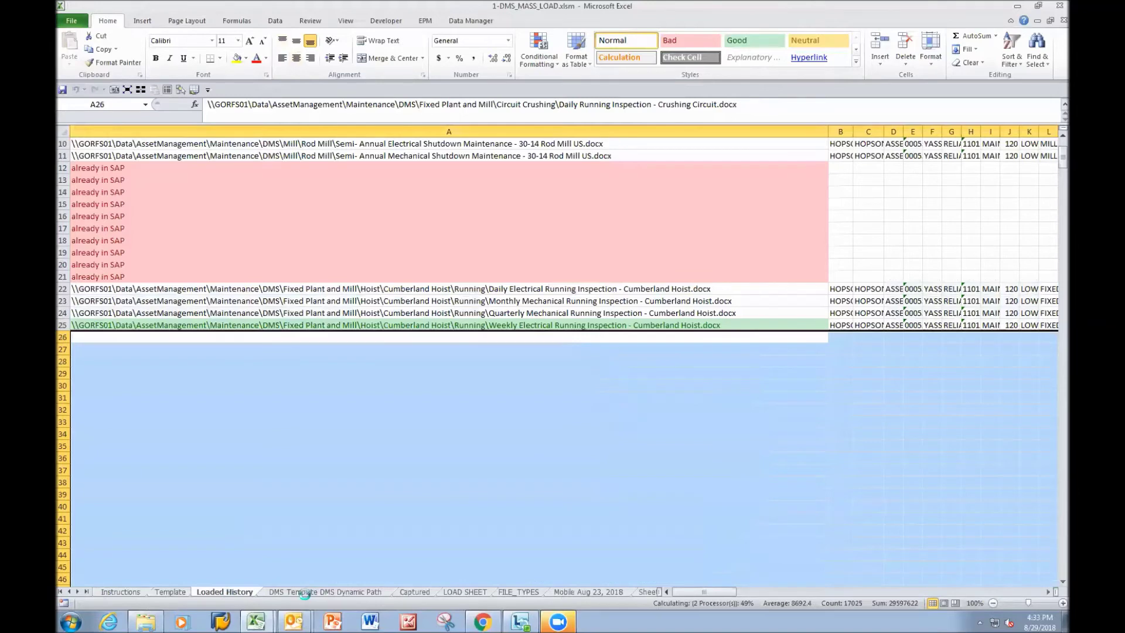
# Set the Already Captured filter on the DMS Template DMS Dynamic Path sheet to show all rows
pyautogui.click(307, 596)
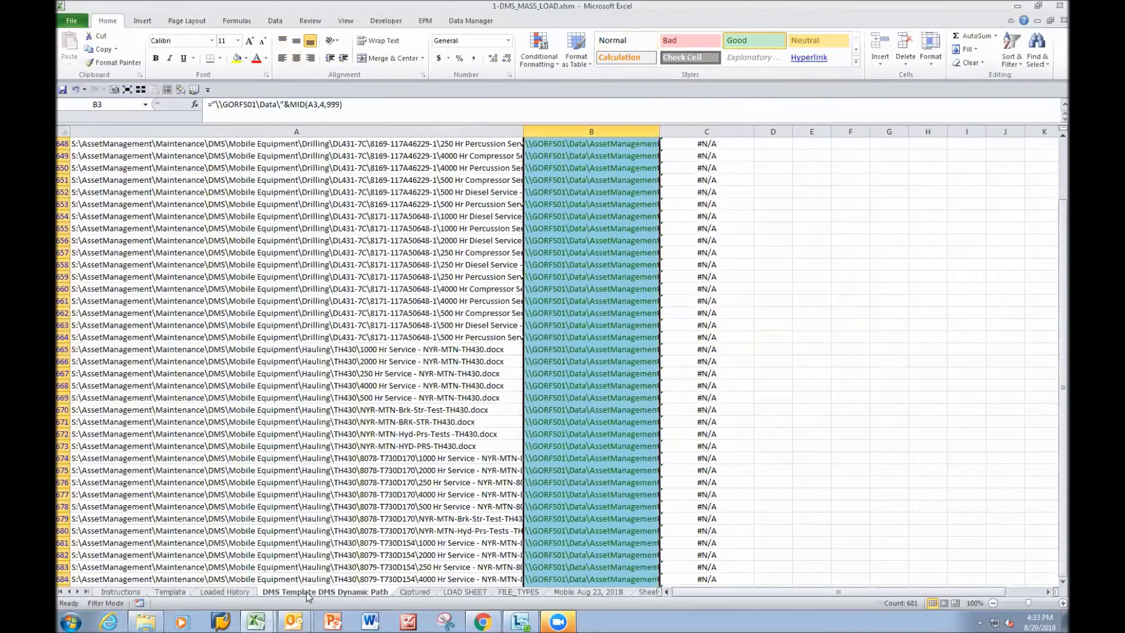
pyautogui.scroll(6, 381, 560)
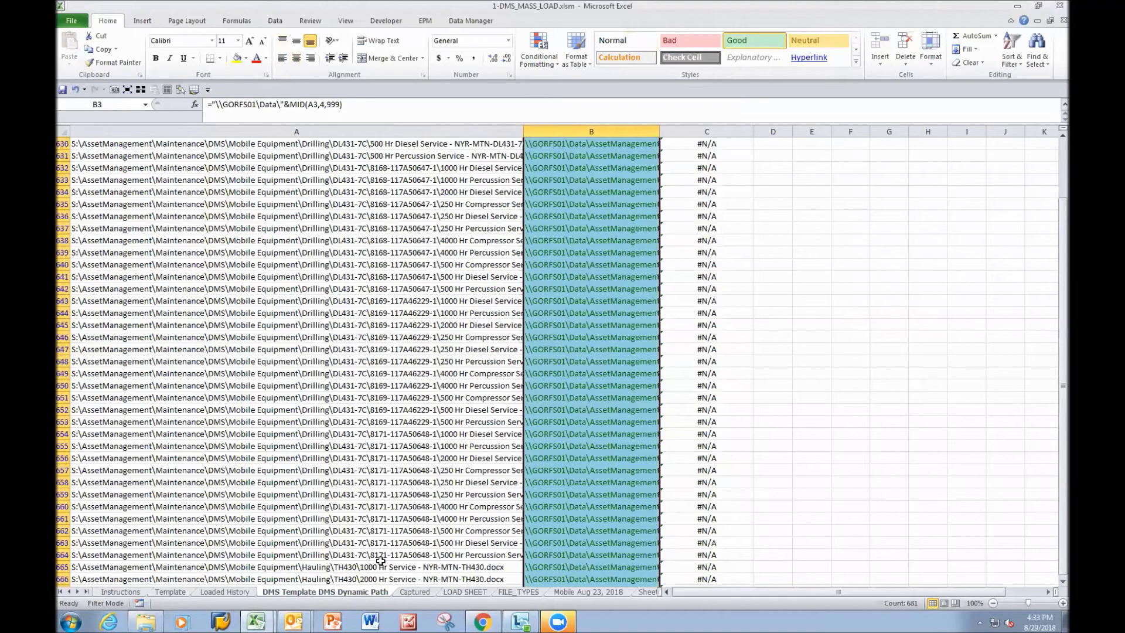
pyautogui.hotkey('ctrl', 'Home')
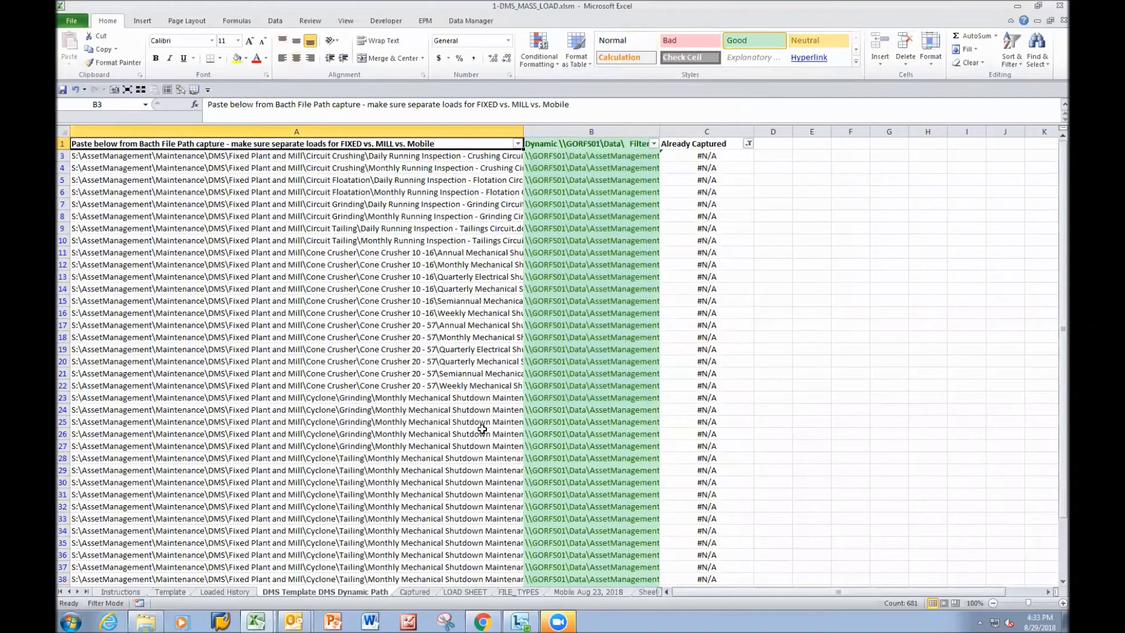
pyautogui.click(126, 156)
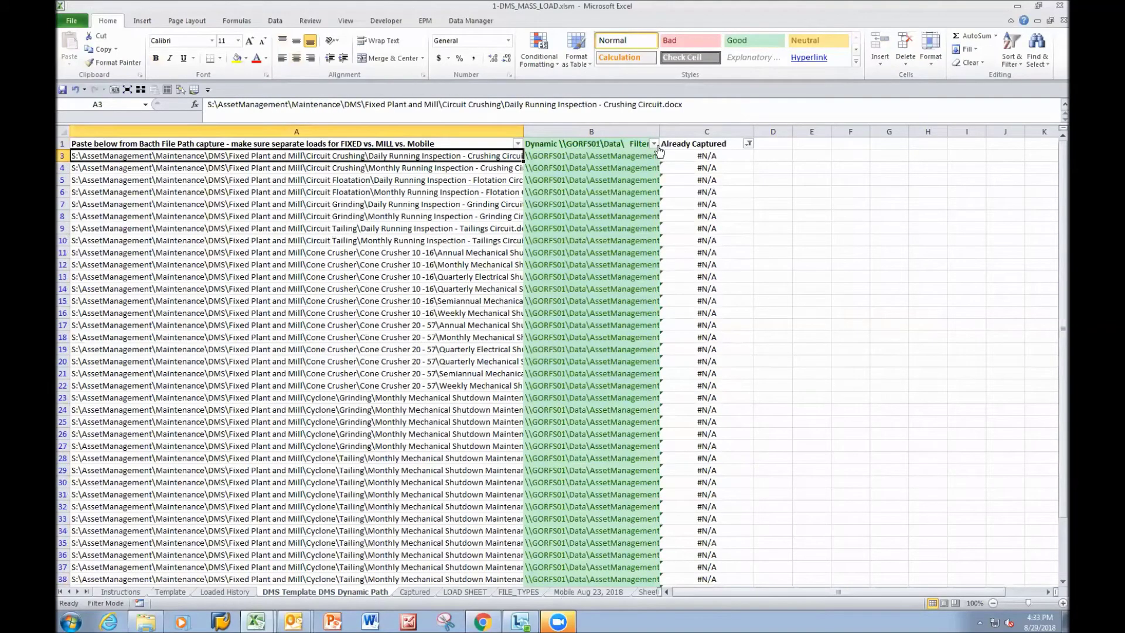
pyautogui.click(749, 144)
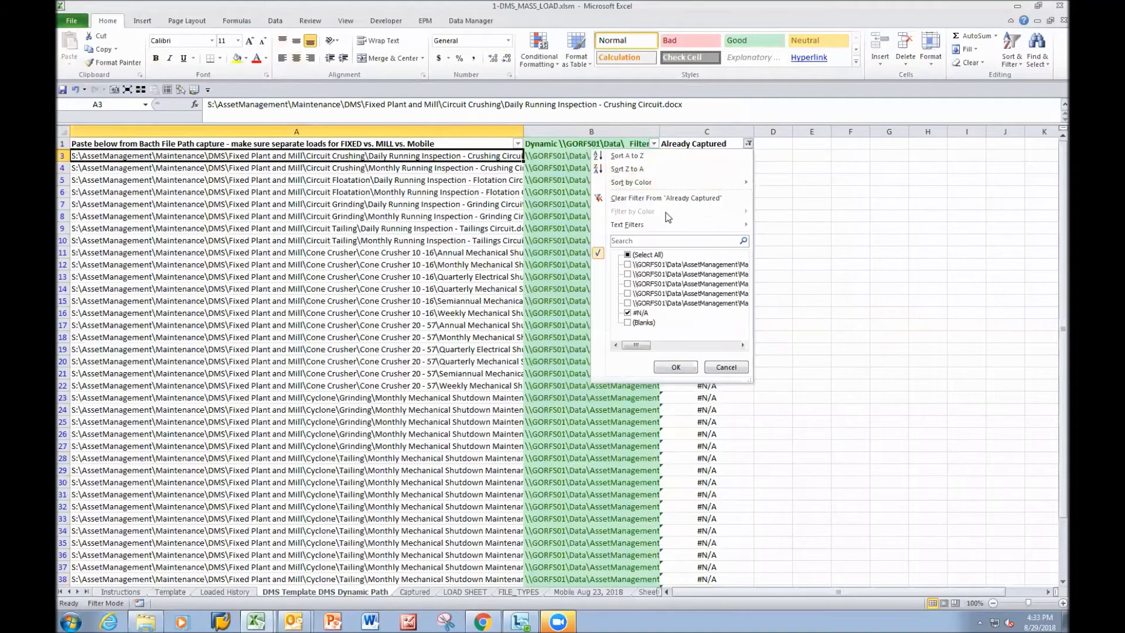
pyautogui.click(637, 256)
pyautogui.click(676, 367)
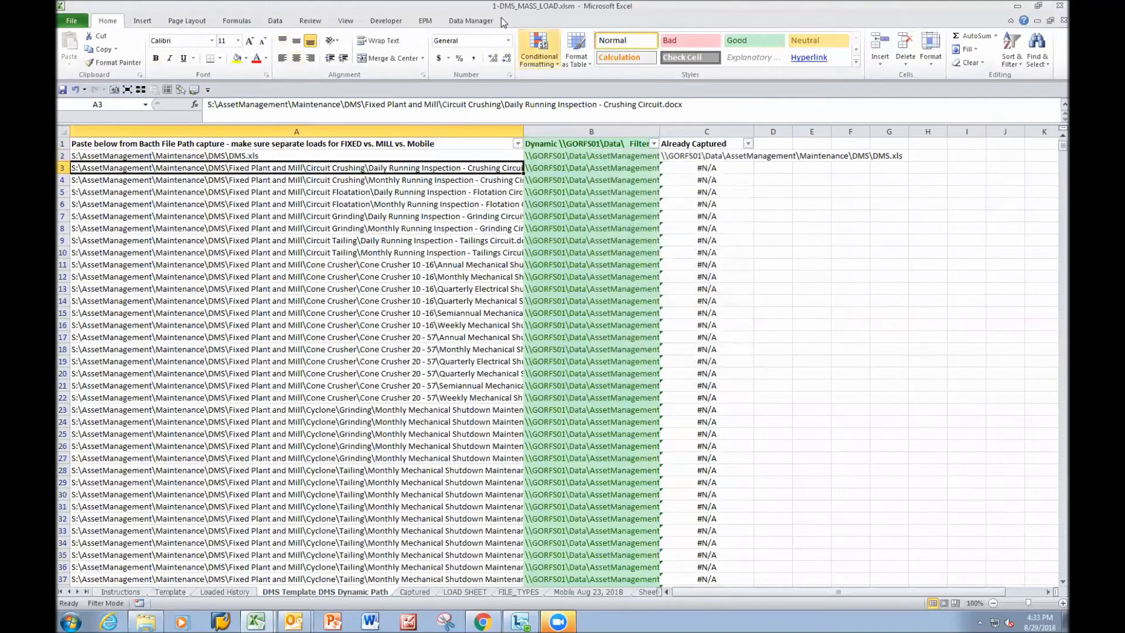
# Delete all the pasted file paths in column A from A2 downward, keeping the header row
pyautogui.click(275, 20)
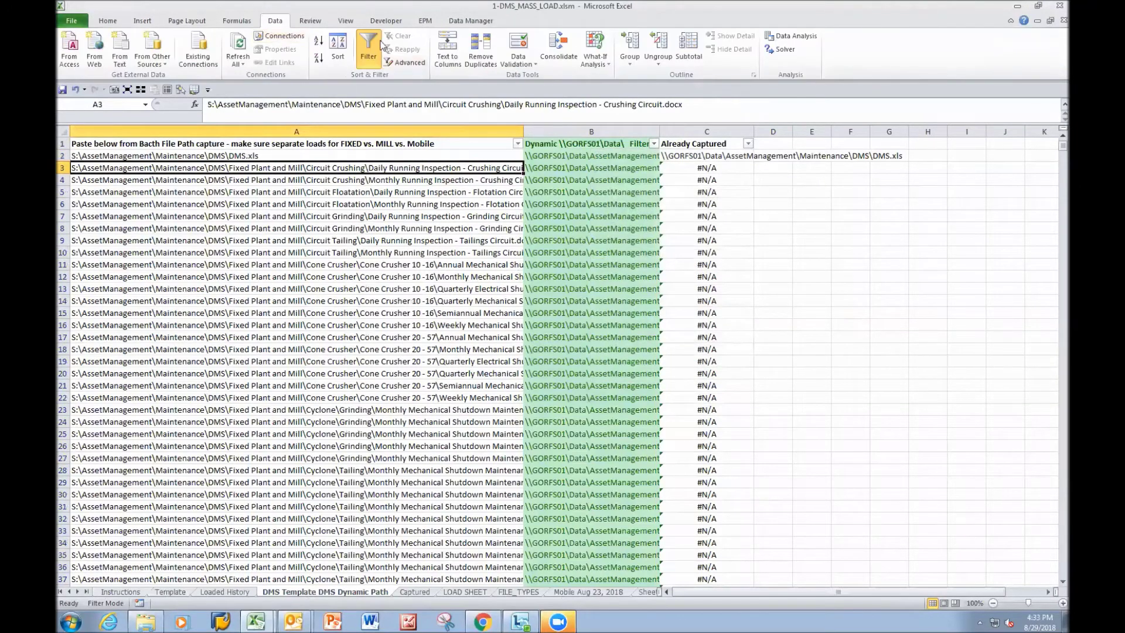
pyautogui.click(172, 155)
pyautogui.hotkey('ctrl', 'shift', 'Down')
pyautogui.press('Delete')
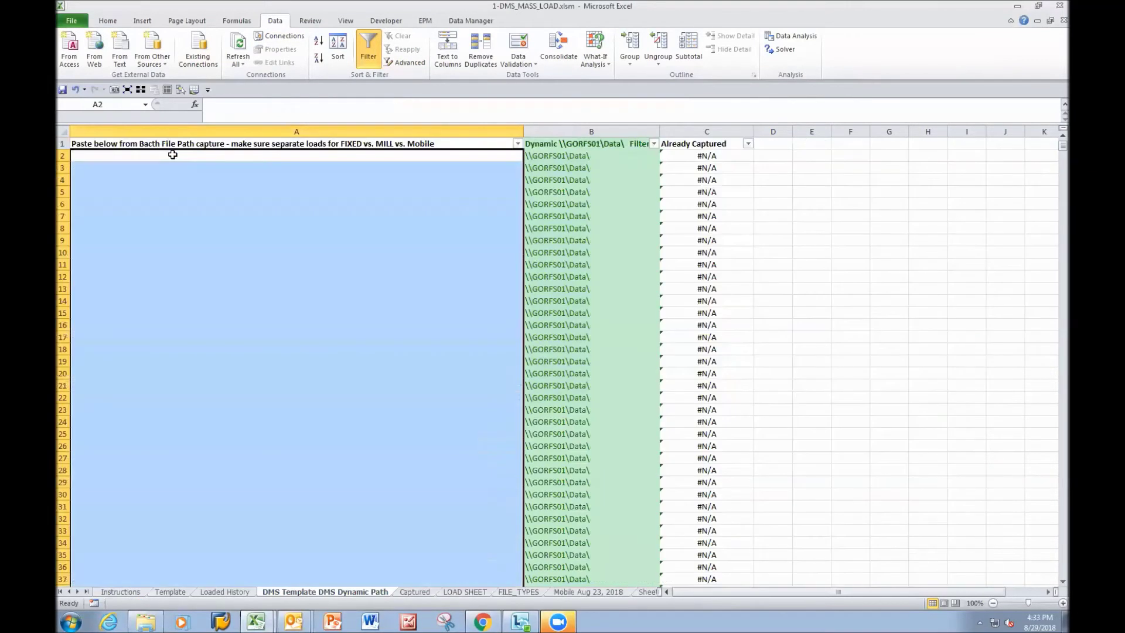
pyautogui.click(175, 156)
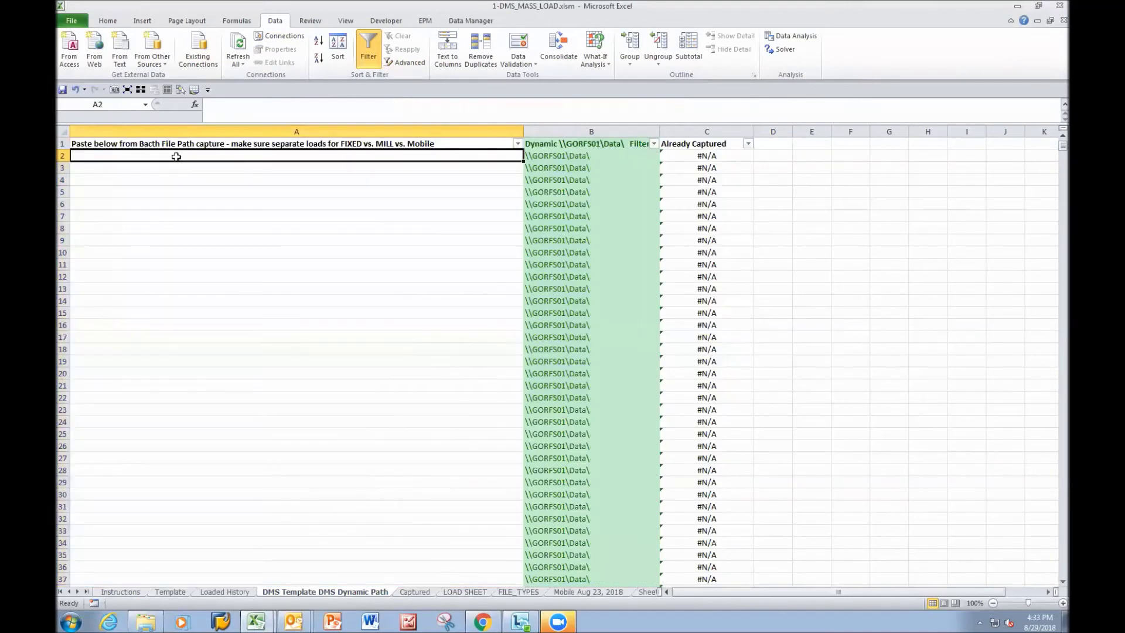
# Check the Captured, LOAD SHEET, Loaded History, Template and Instructions sheets for leftover load data
pyautogui.click(417, 593)
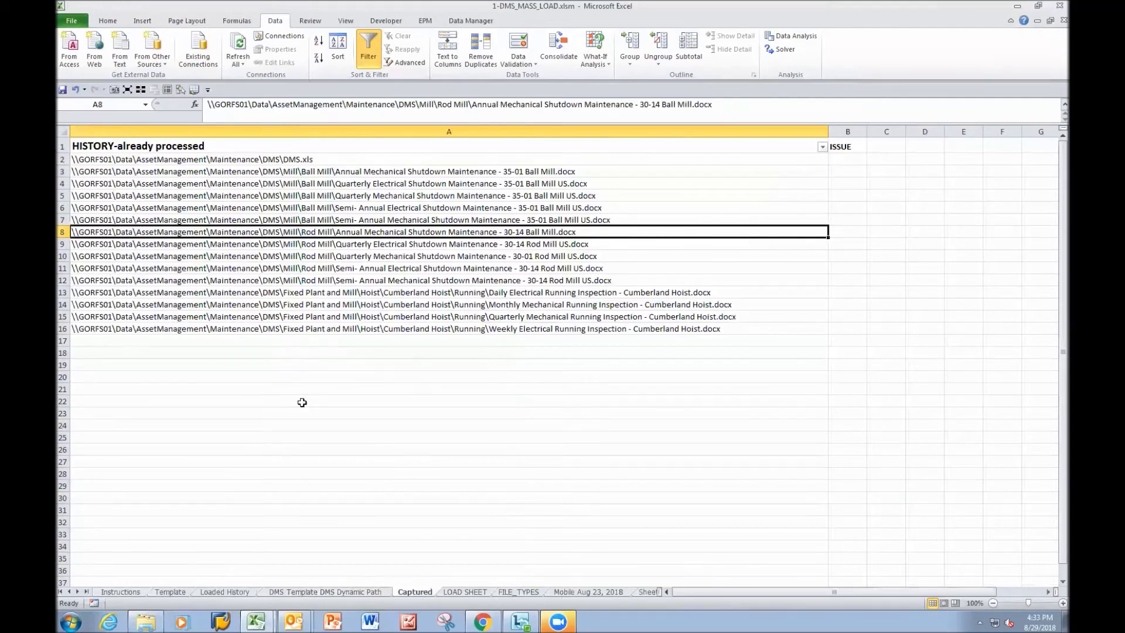
pyautogui.click(465, 592)
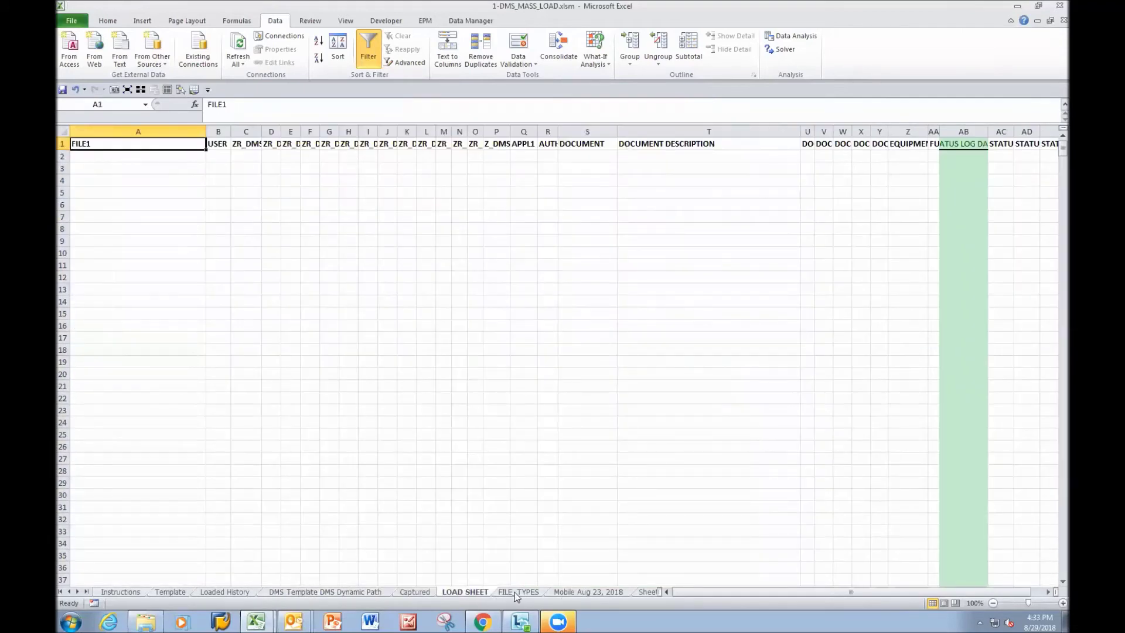
pyautogui.click(344, 593)
pyautogui.click(230, 593)
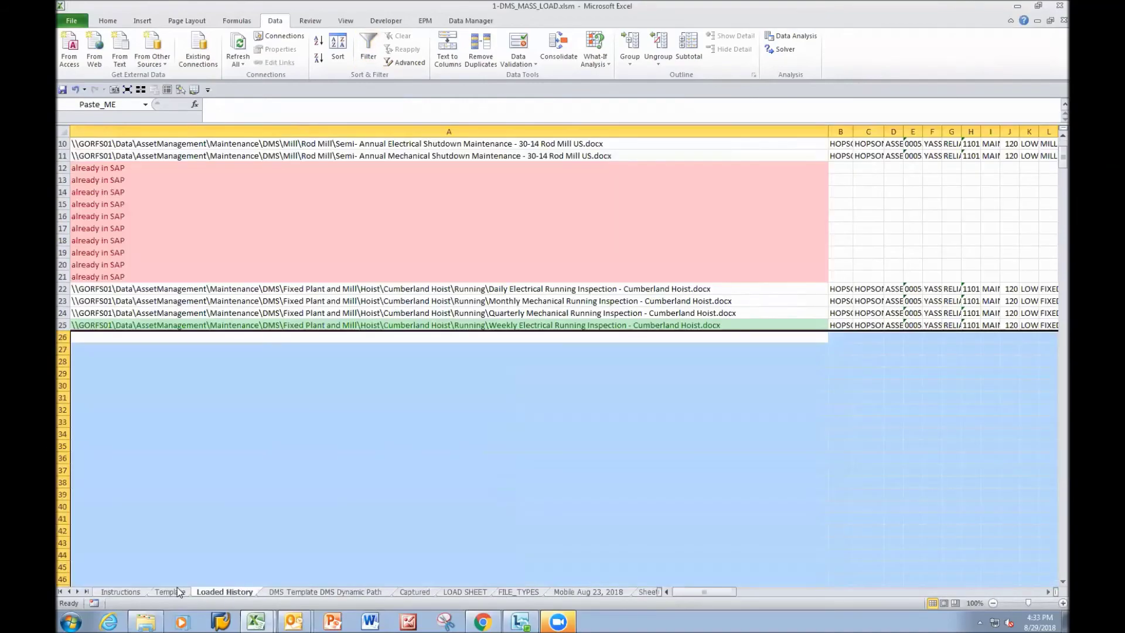
pyautogui.click(168, 592)
pyautogui.click(230, 592)
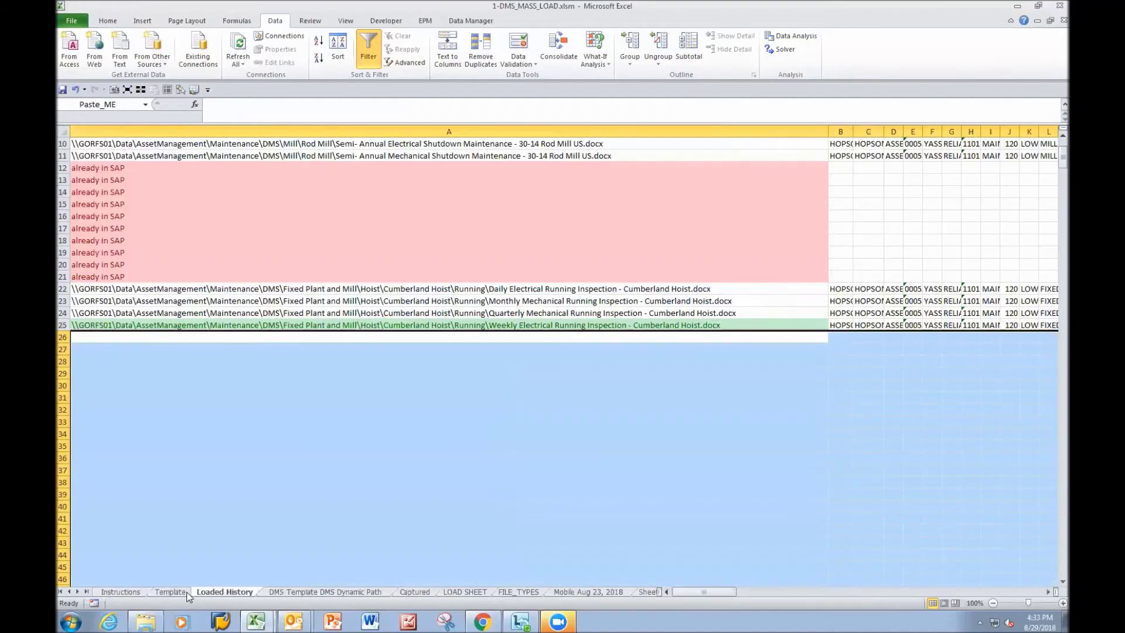
pyautogui.click(170, 592)
pyautogui.click(120, 592)
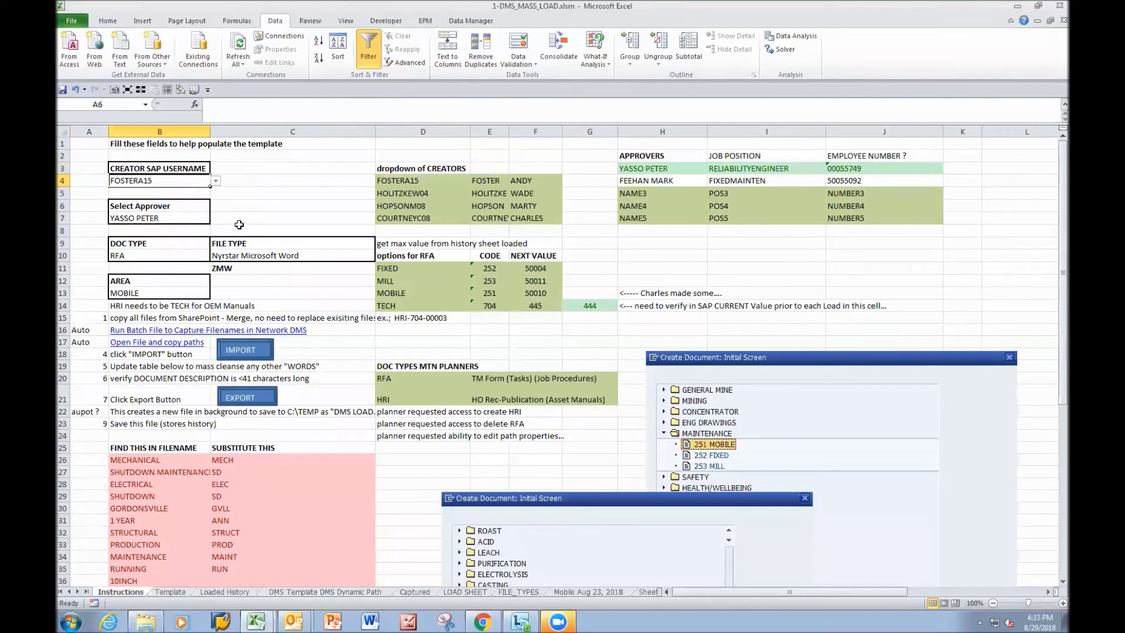
# Go through the numbered instruction steps and mark the C:\TEMP file creation step in A22 as Auto
pyautogui.click(88, 318)
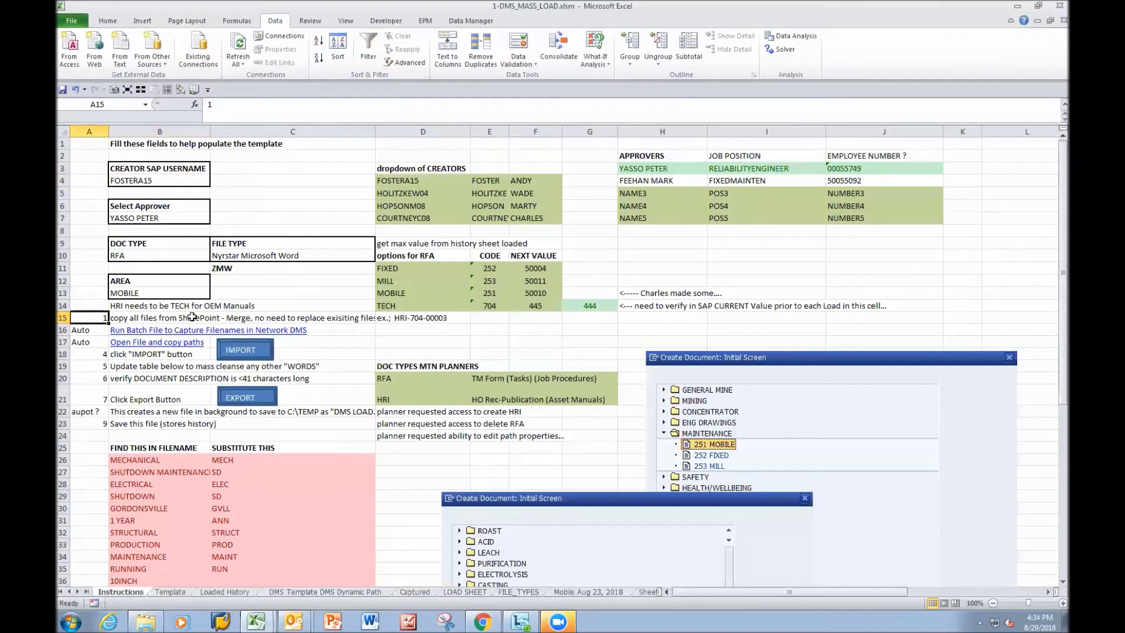
pyautogui.click(89, 334)
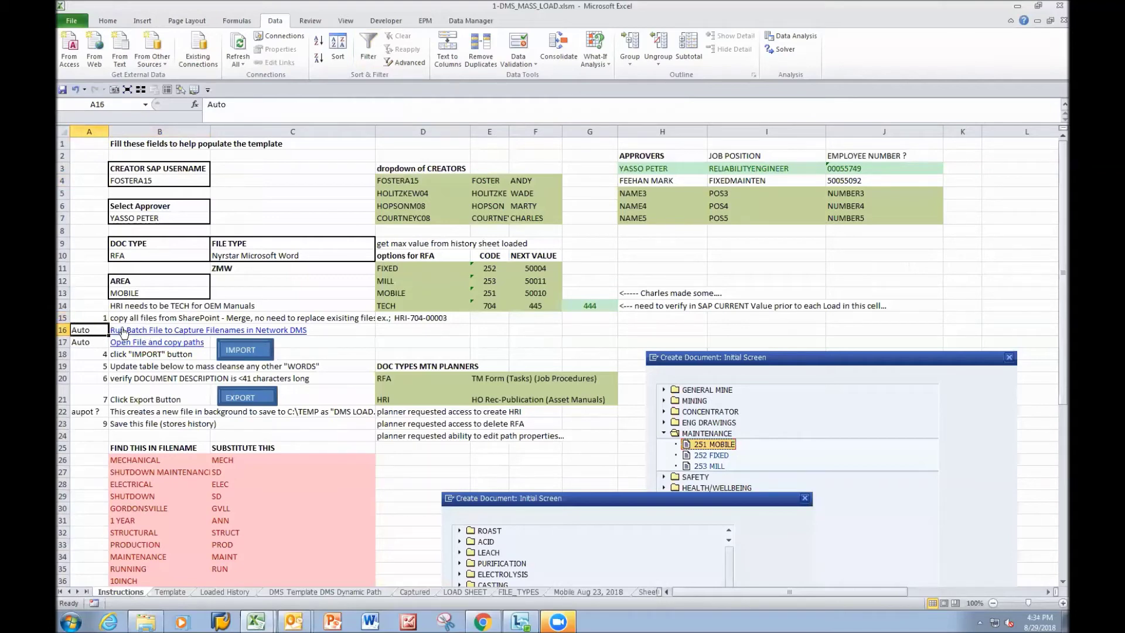
pyautogui.click(85, 343)
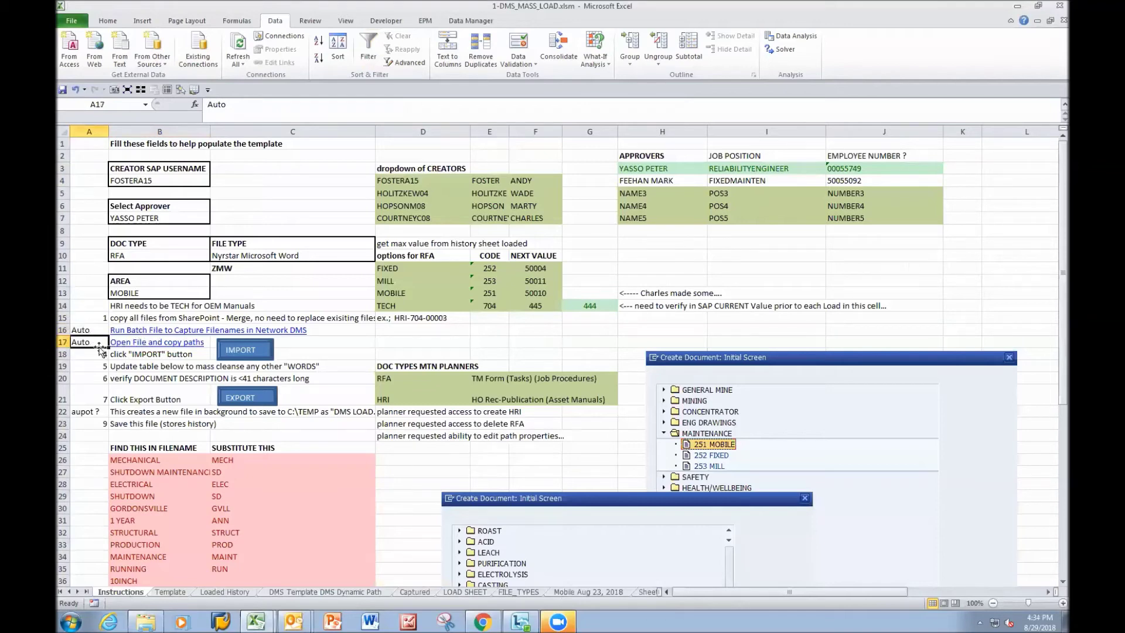
pyautogui.click(89, 410)
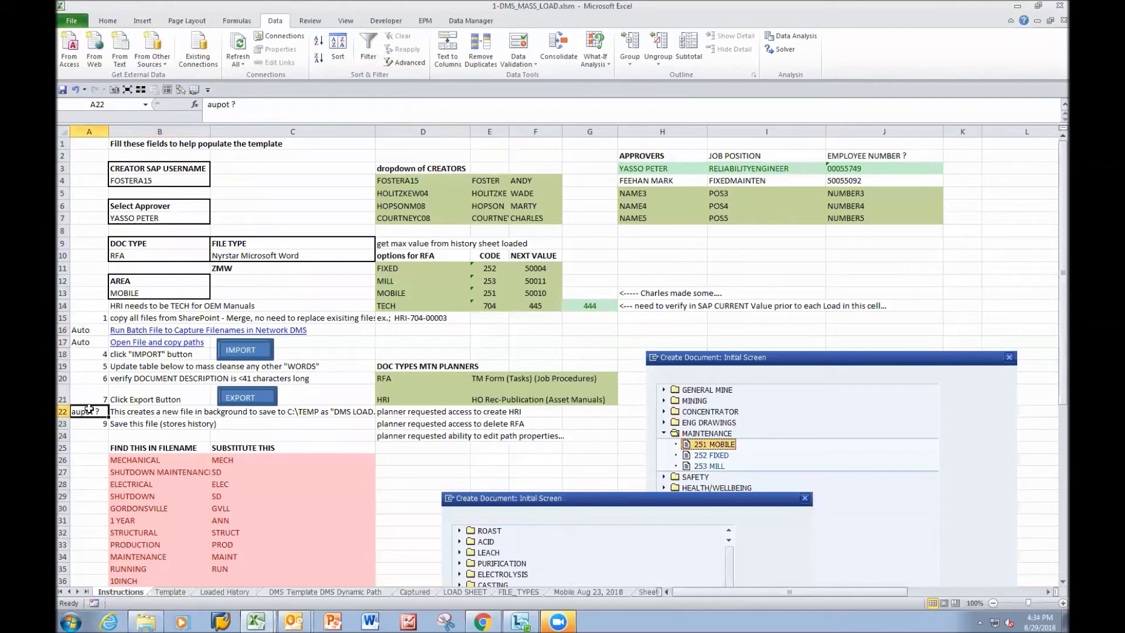
pyautogui.write('Auto')
pyautogui.press('Return')
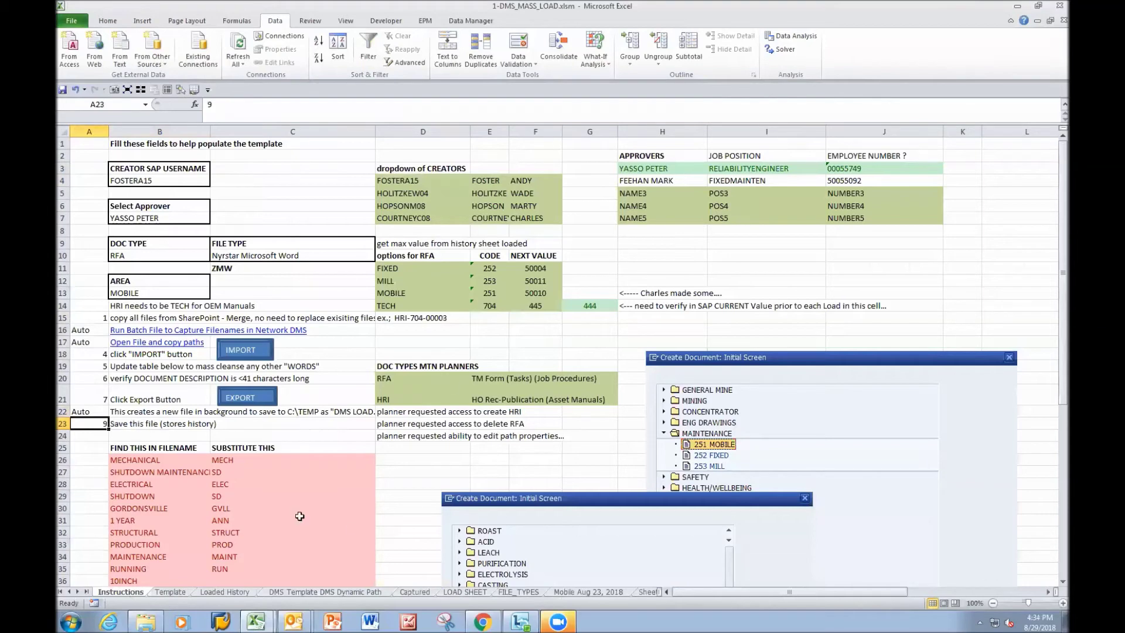
# Check that the Template paths and Loaded History entries are cleared, and save the workbook from the Instructions sheet
pyautogui.click(171, 592)
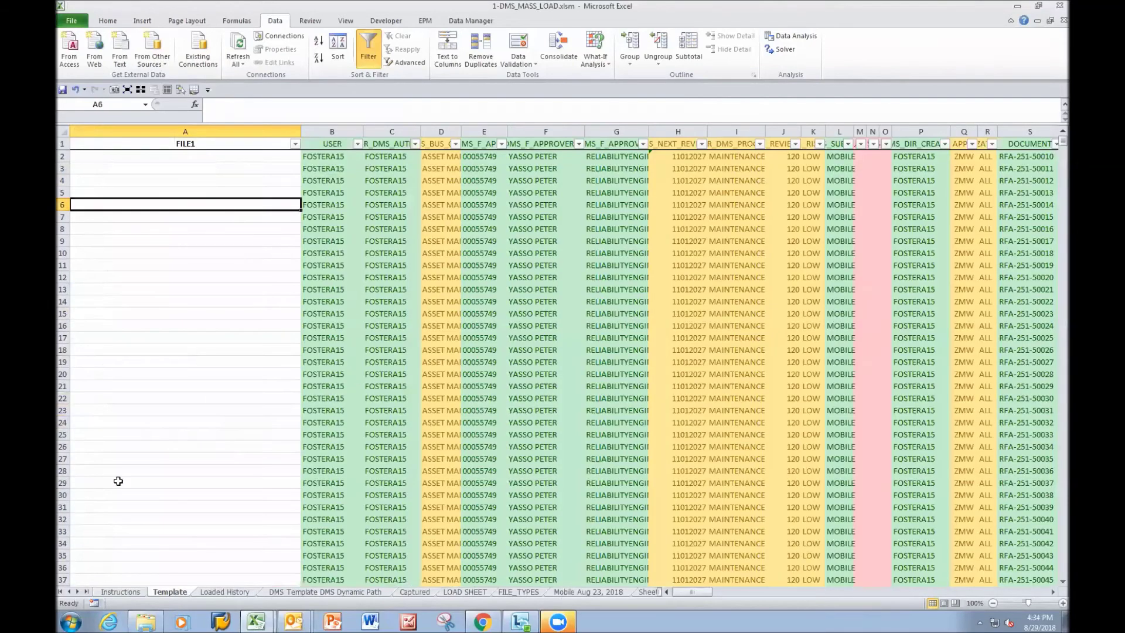
pyautogui.click(217, 592)
pyautogui.click(156, 347)
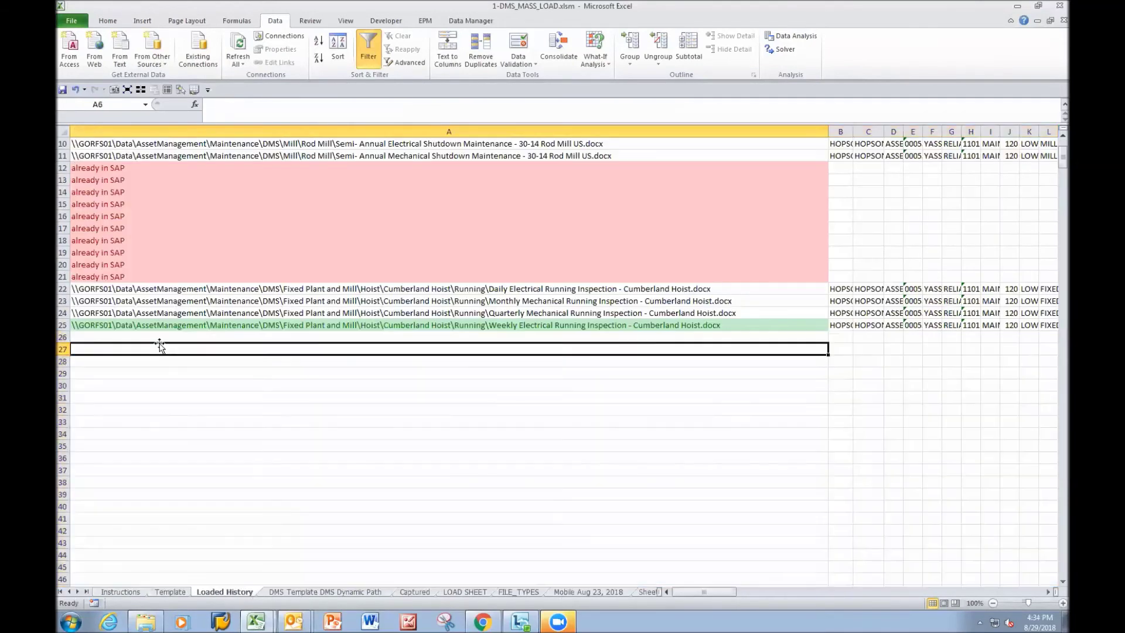
pyautogui.click(131, 594)
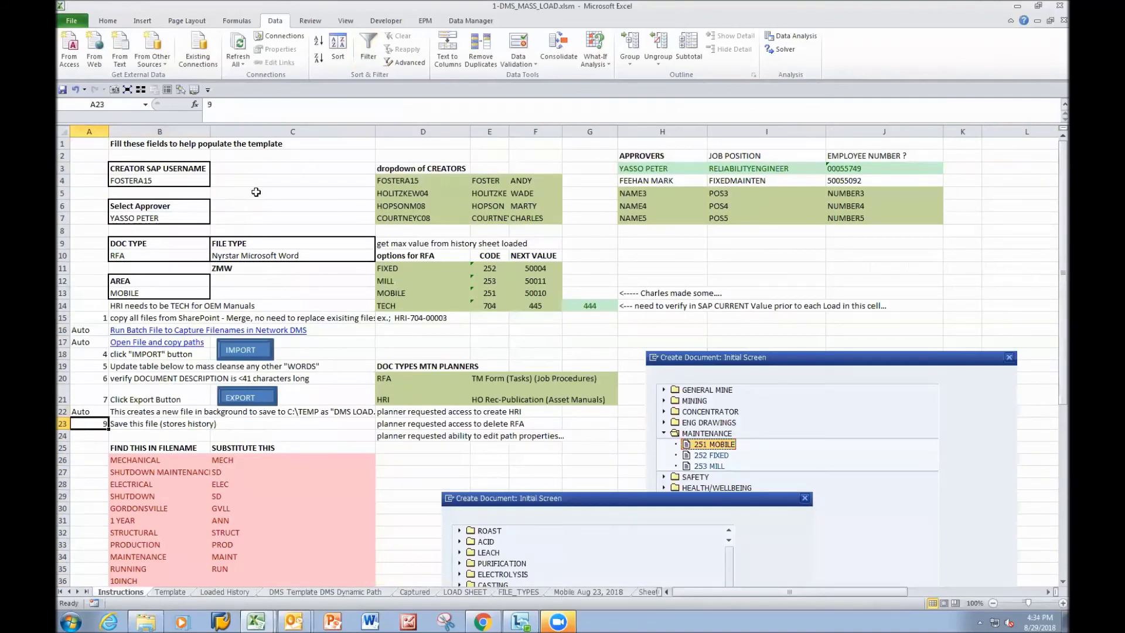
pyautogui.hotkey('ctrl', 's')
# Import the document paths into the Template and review its description, LEN and flipped description columns
pyautogui.click(245, 350)
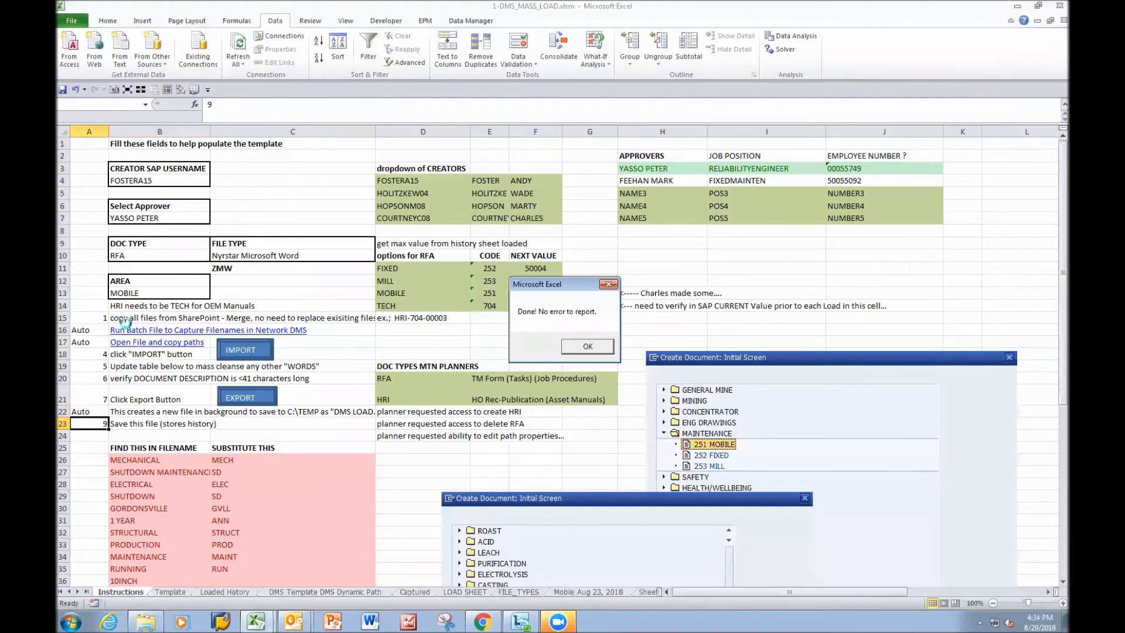
pyautogui.click(588, 347)
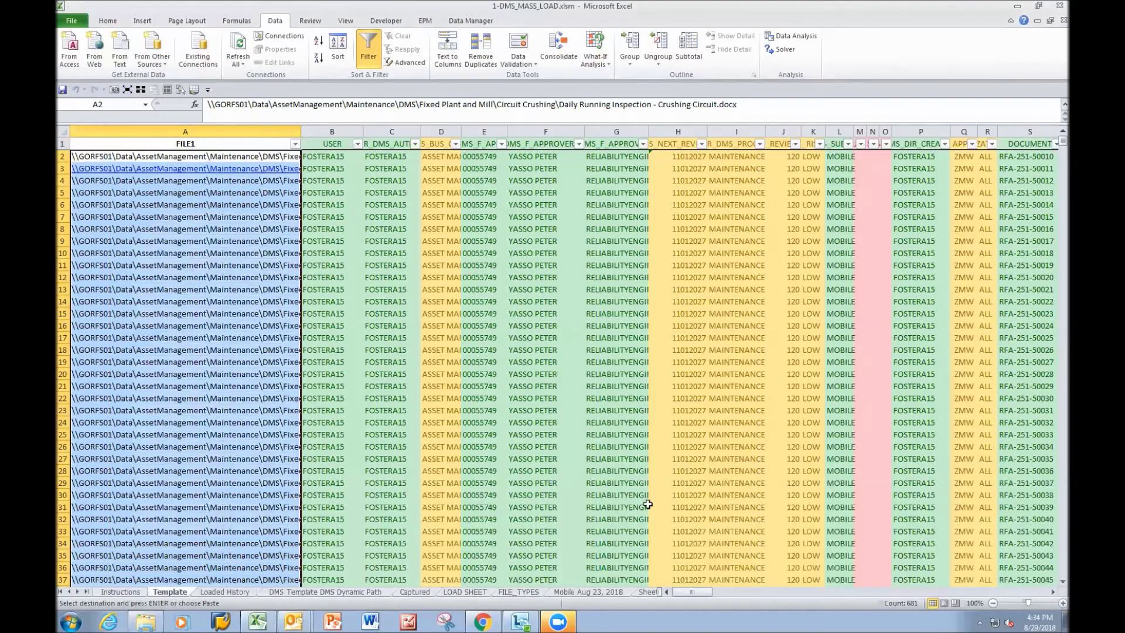
pyautogui.click(386, 160)
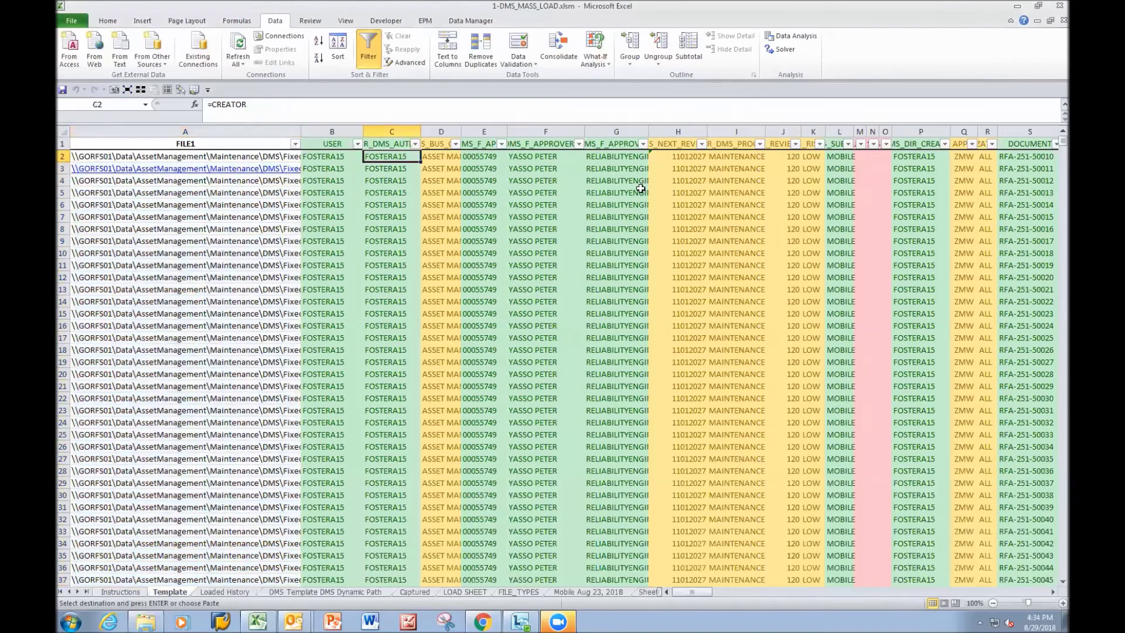
pyautogui.click(1052, 593)
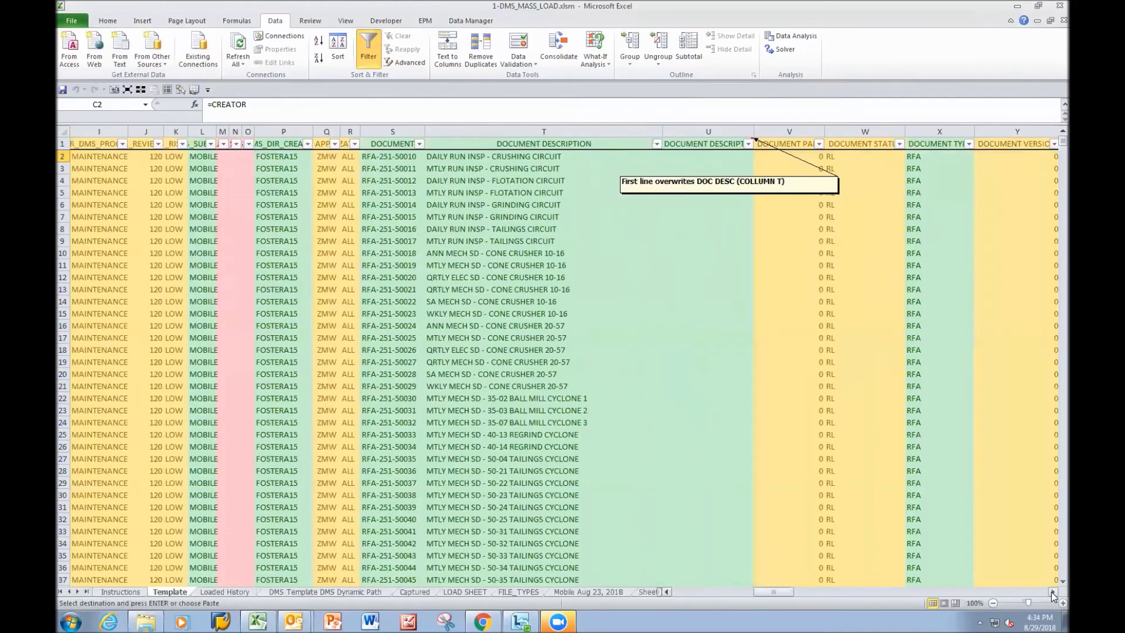
pyautogui.moveTo(1052, 593); pyautogui.dragTo(1053, 593)
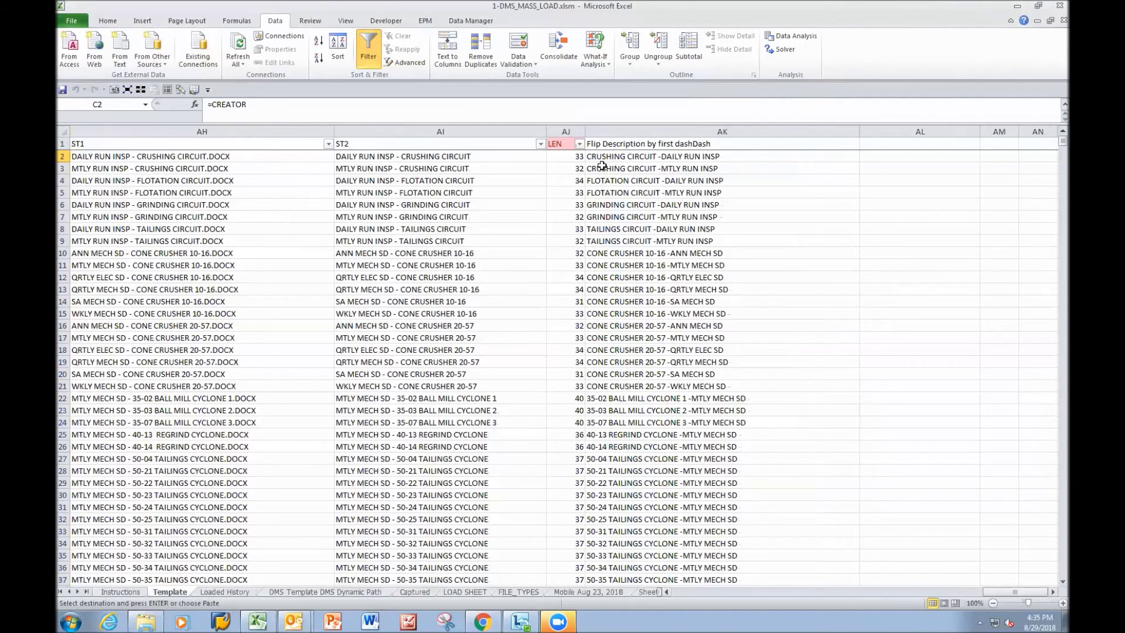
# Examine the flipped description formula in AK2, the DOCUMENT DESCRIPTION formula in T2 and the FILE1 paths on the Template sheet
pyautogui.click(626, 157)
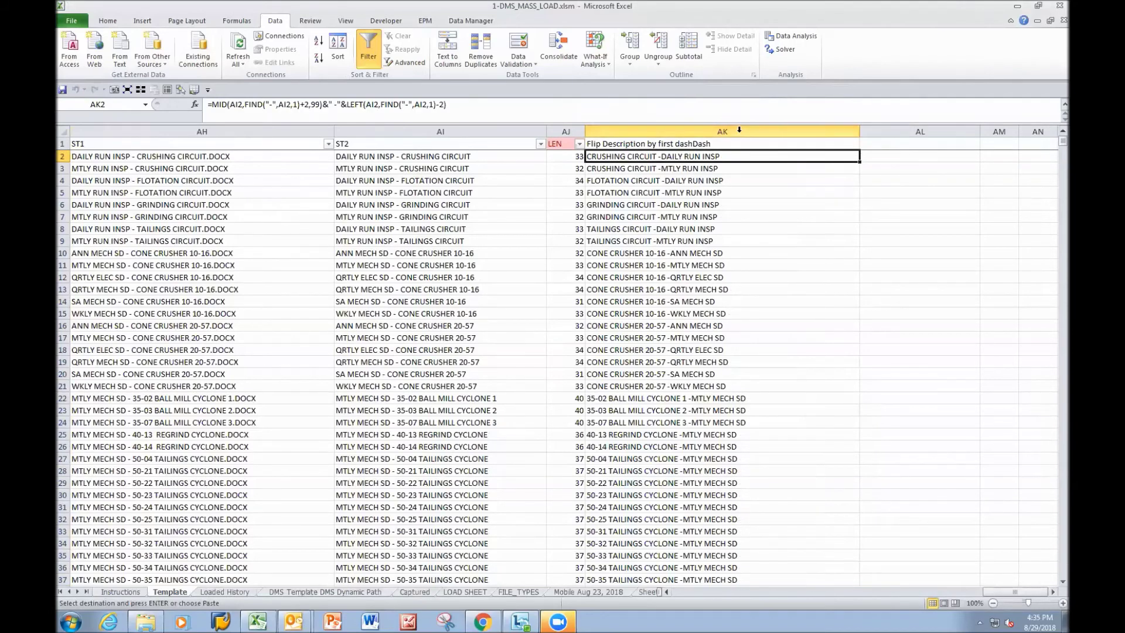
pyautogui.click(682, 597)
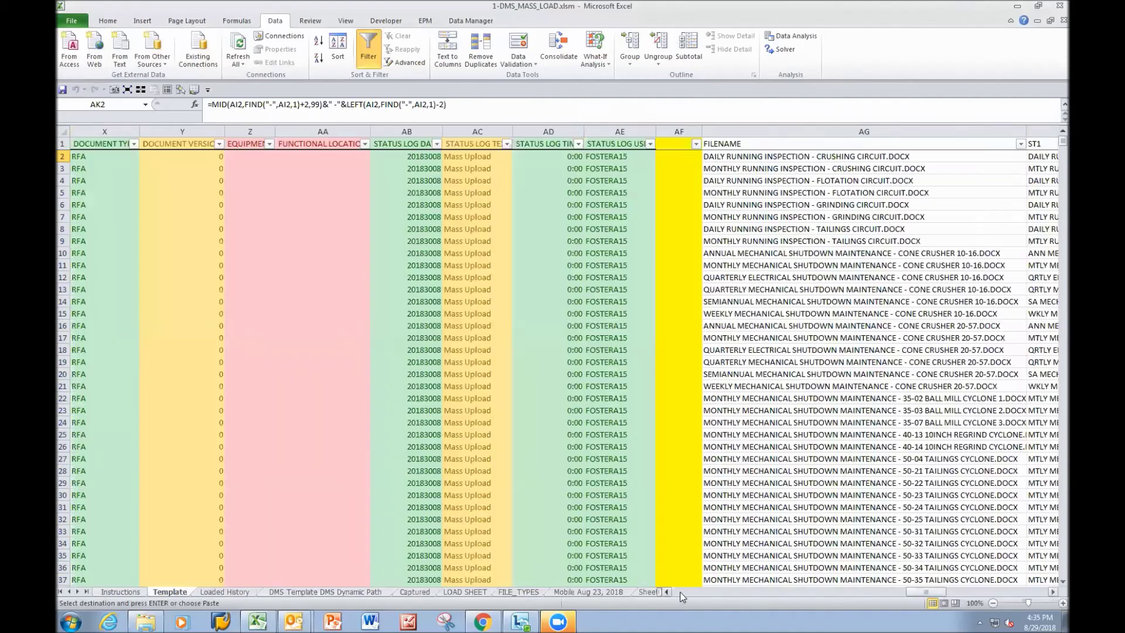
pyautogui.click(683, 596)
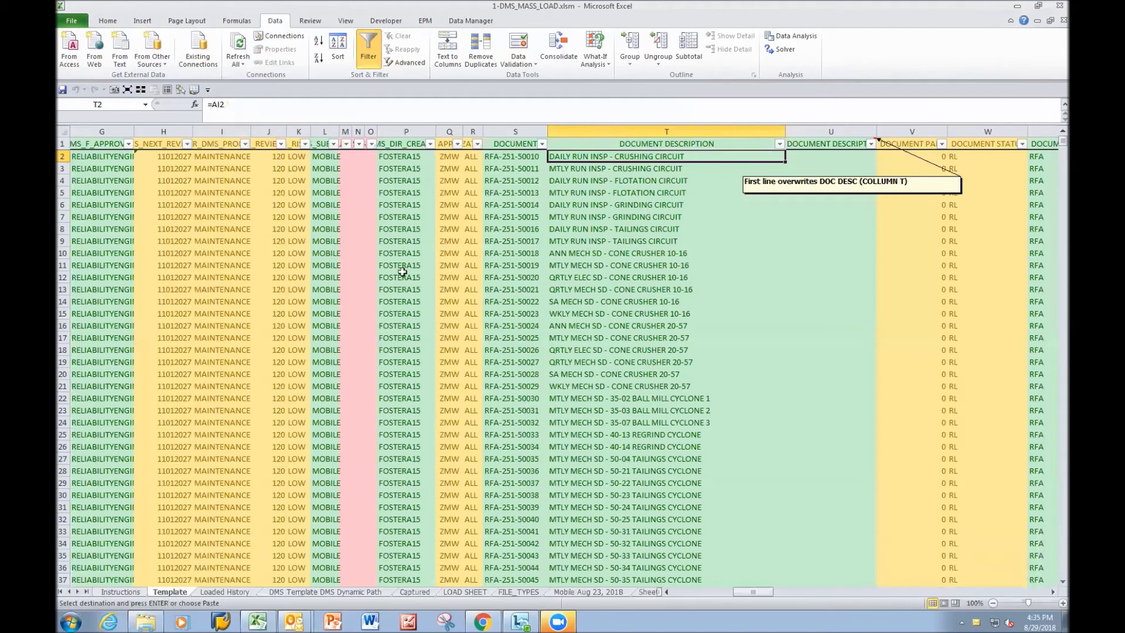
pyautogui.click(682, 592)
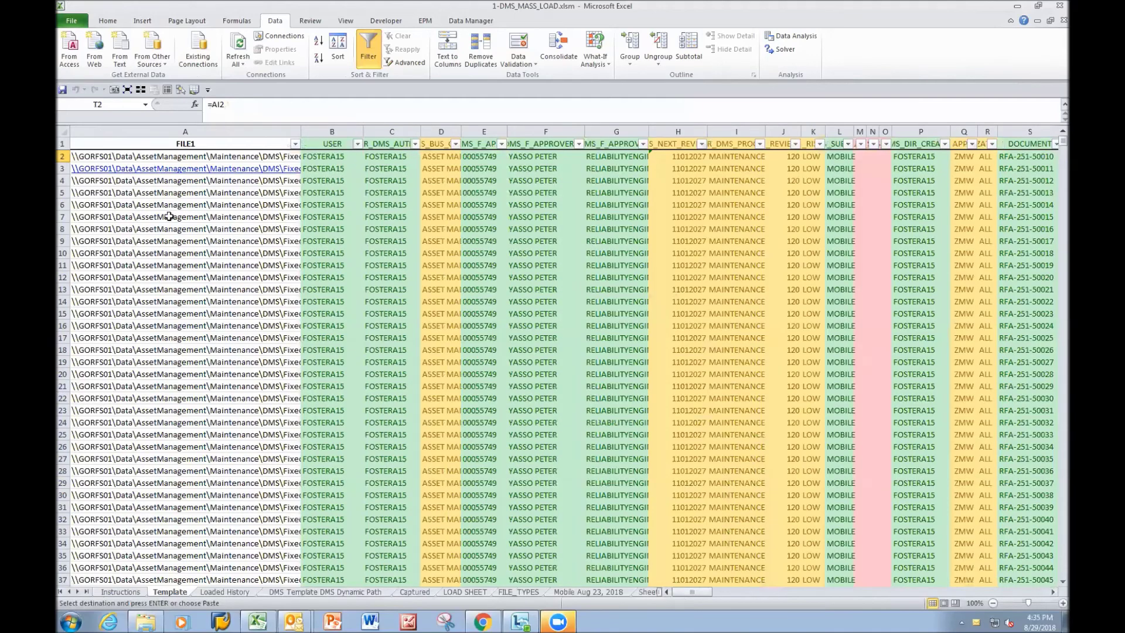
# Export the load sheet from the Instructions sheet, replacing the existing C:\temp\DMS LOAD.xlsx file
pyautogui.click(131, 590)
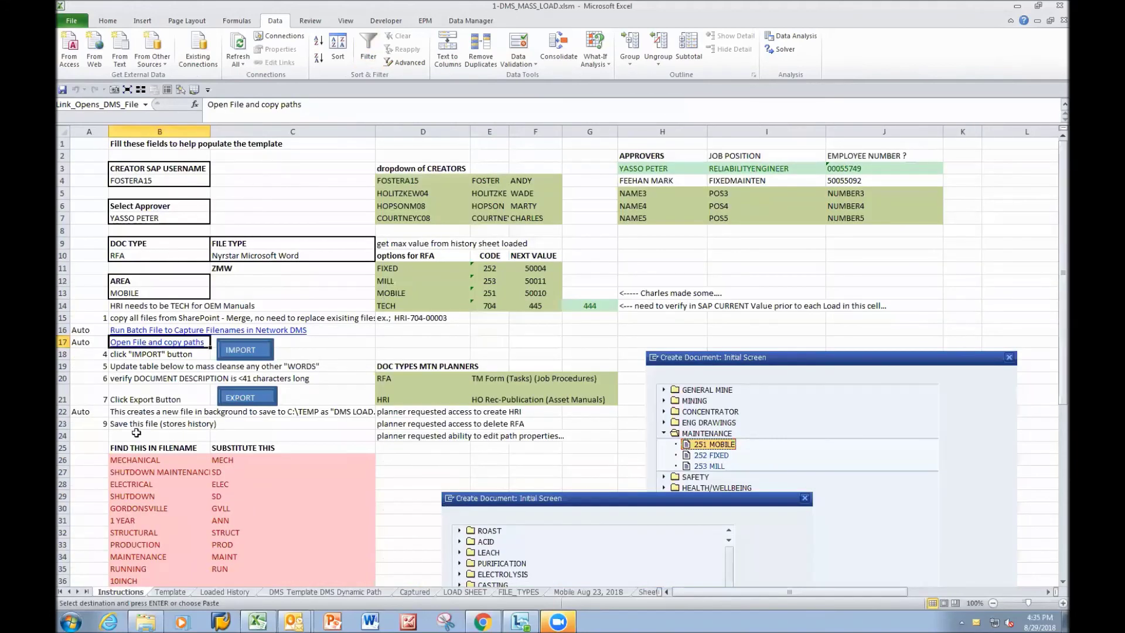
pyautogui.click(238, 401)
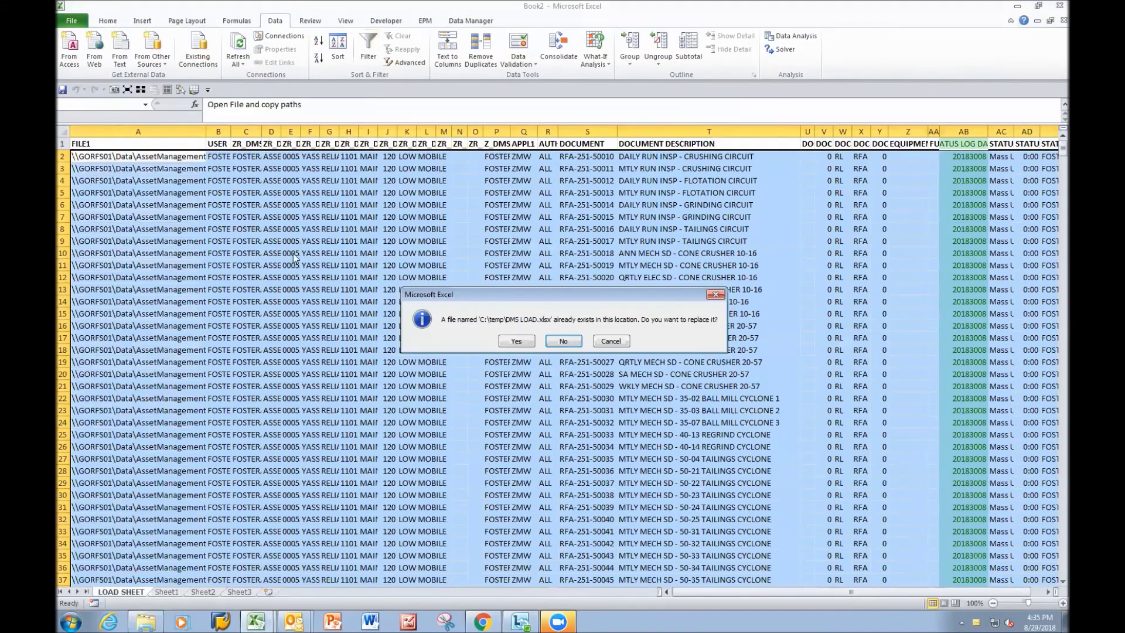
pyautogui.click(518, 344)
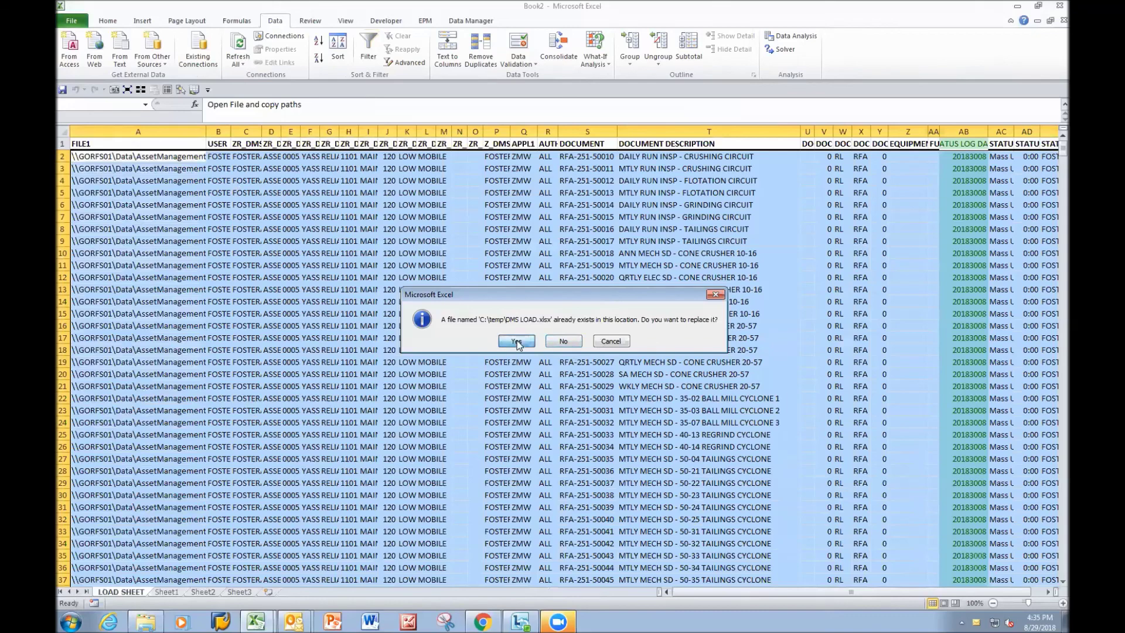